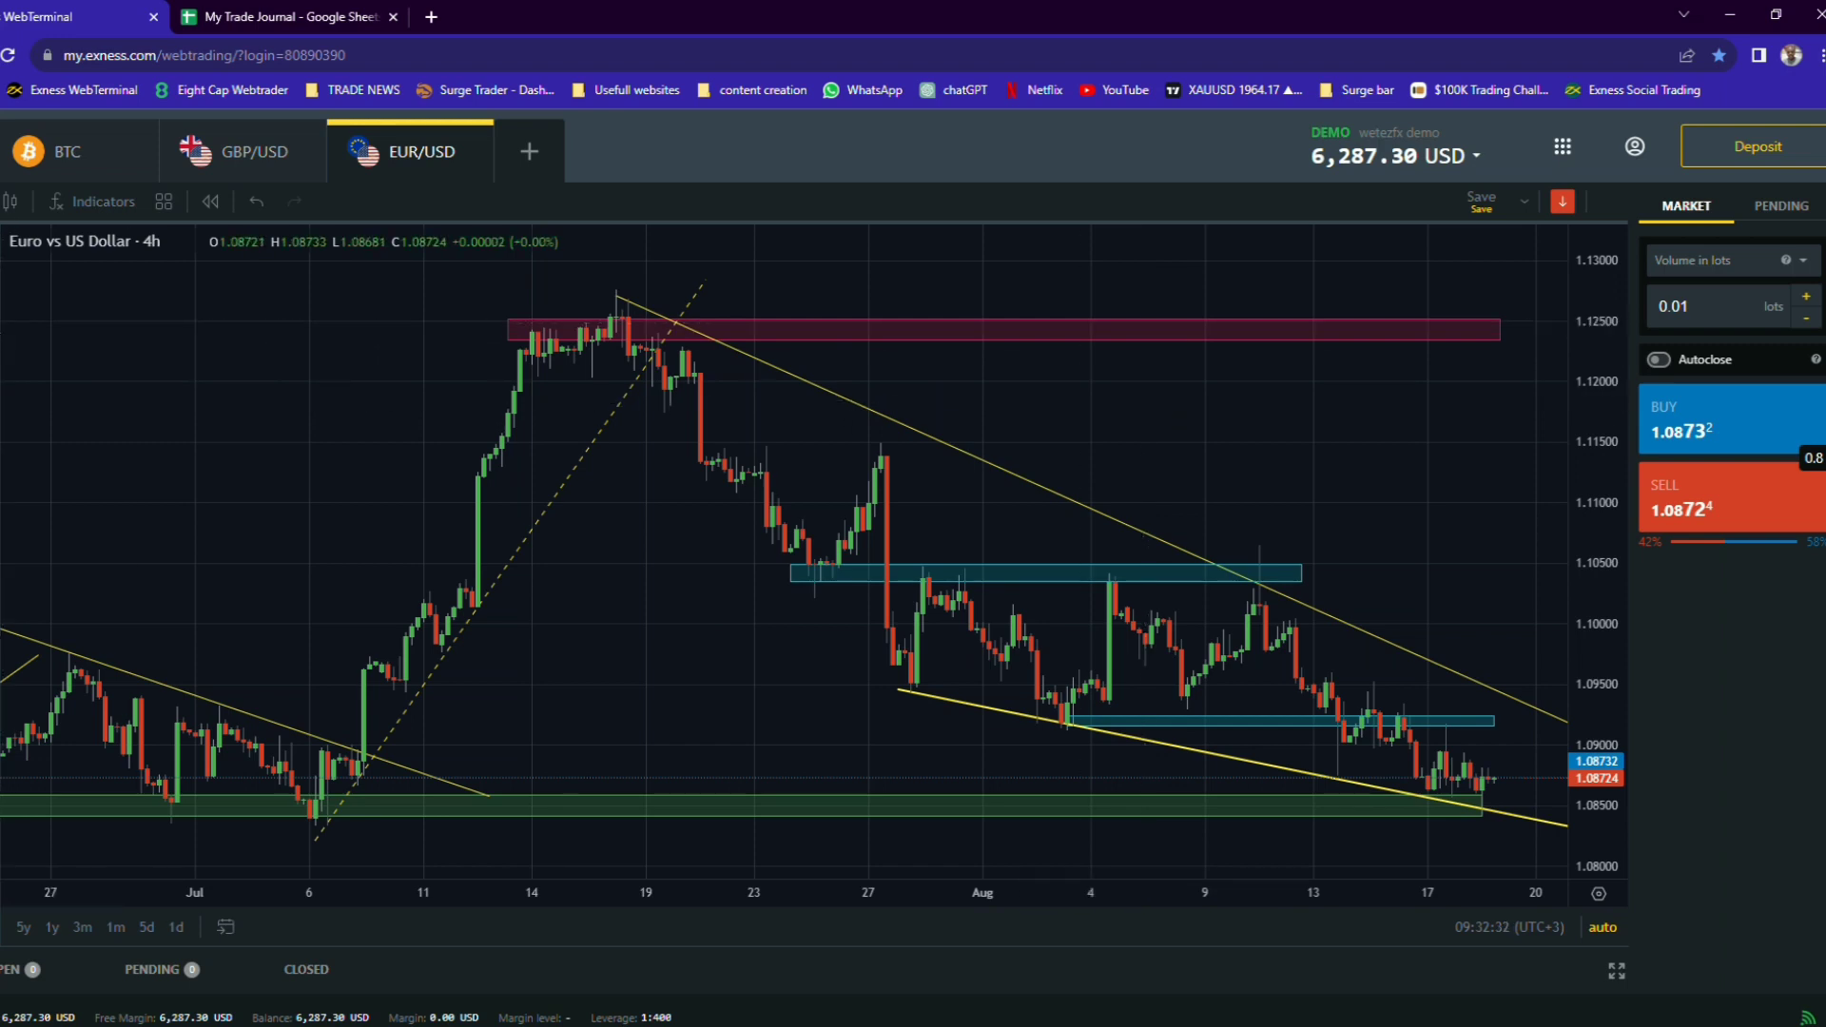
# - Place a long position on the mid-July EUR/USD rally with stop about 1.09158 and target about 1.11019, and shorten its time span
pyautogui.click(2, 467)
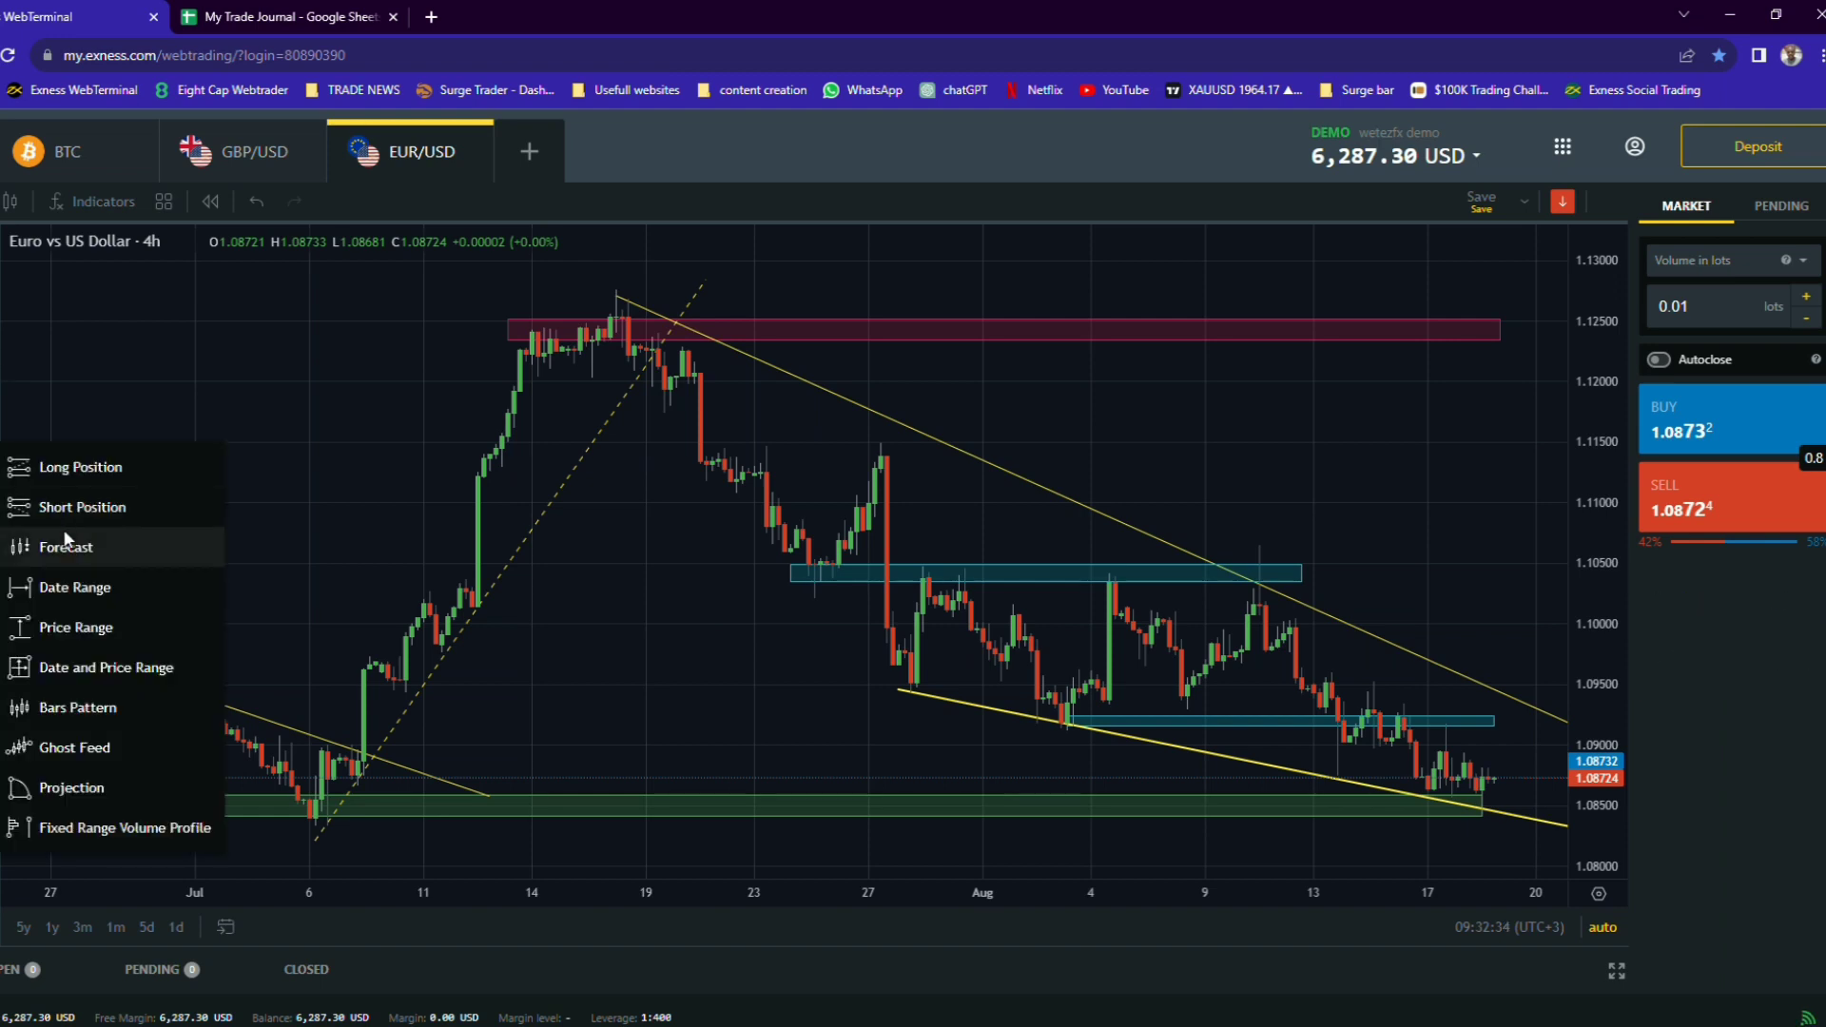
pyautogui.click(75, 477)
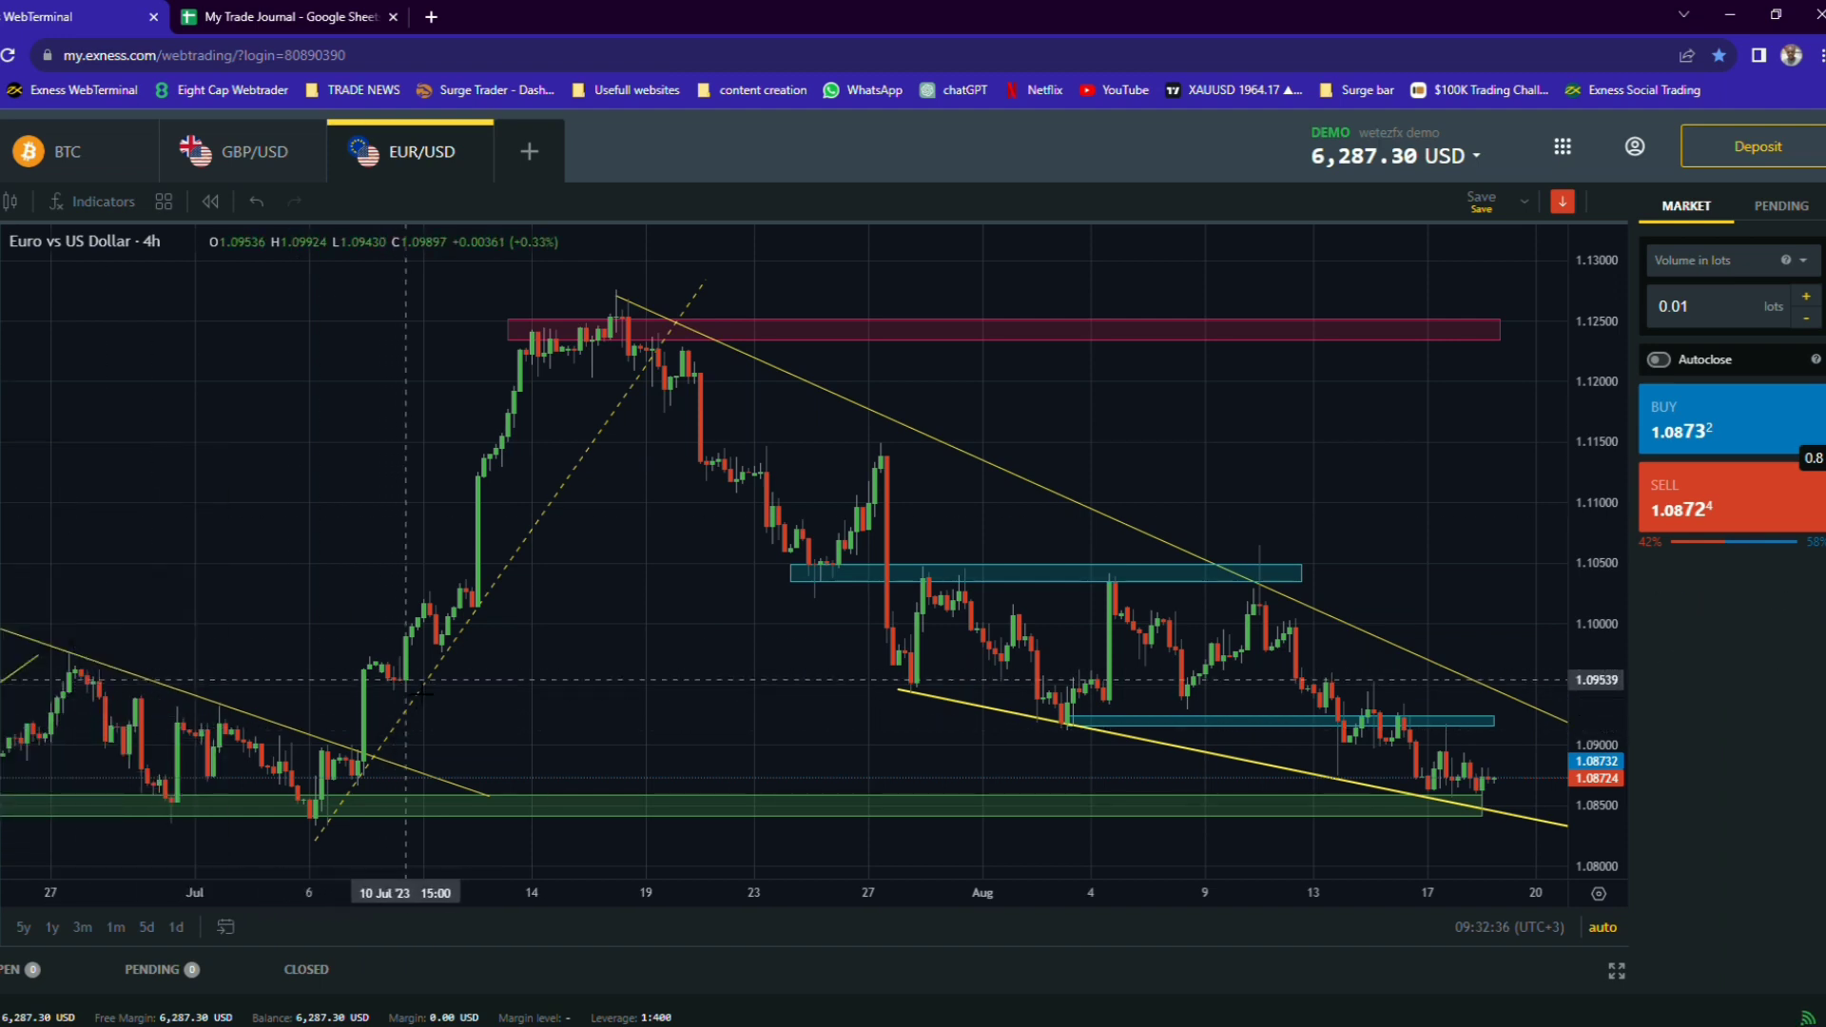
pyautogui.click(423, 656)
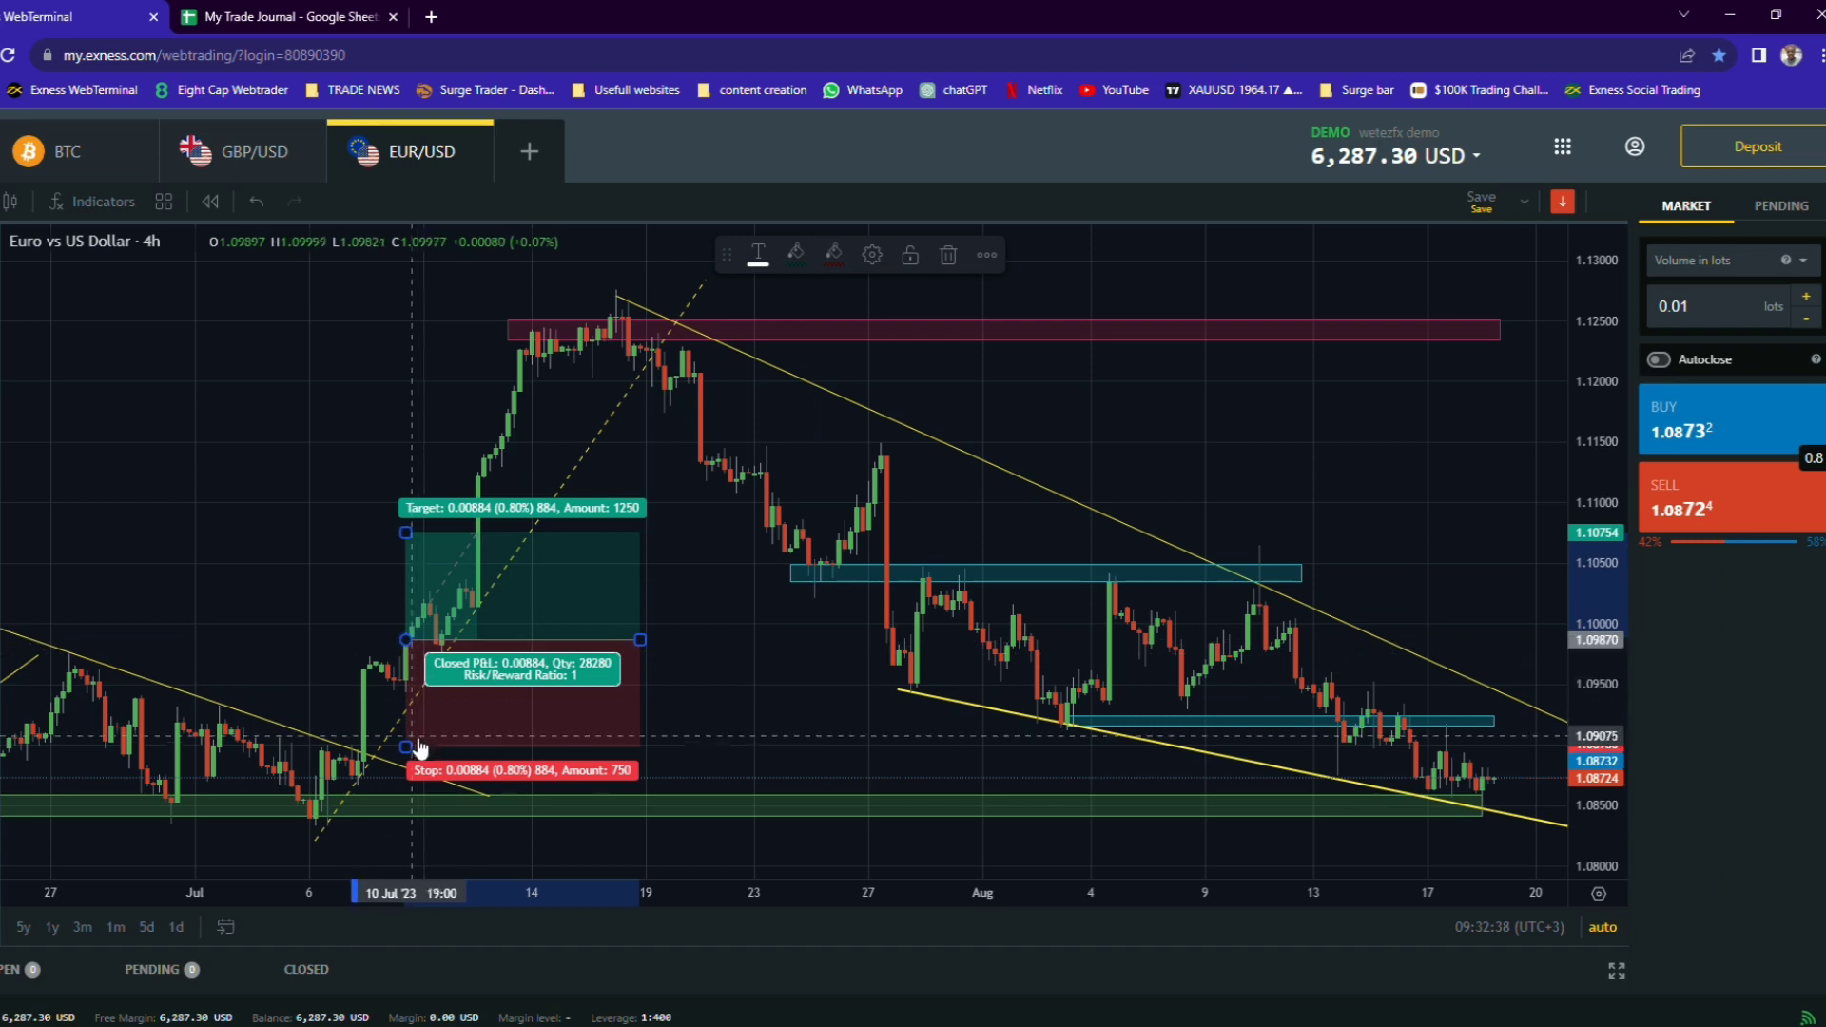
pyautogui.moveTo(409, 761); pyautogui.dragTo(414, 735)
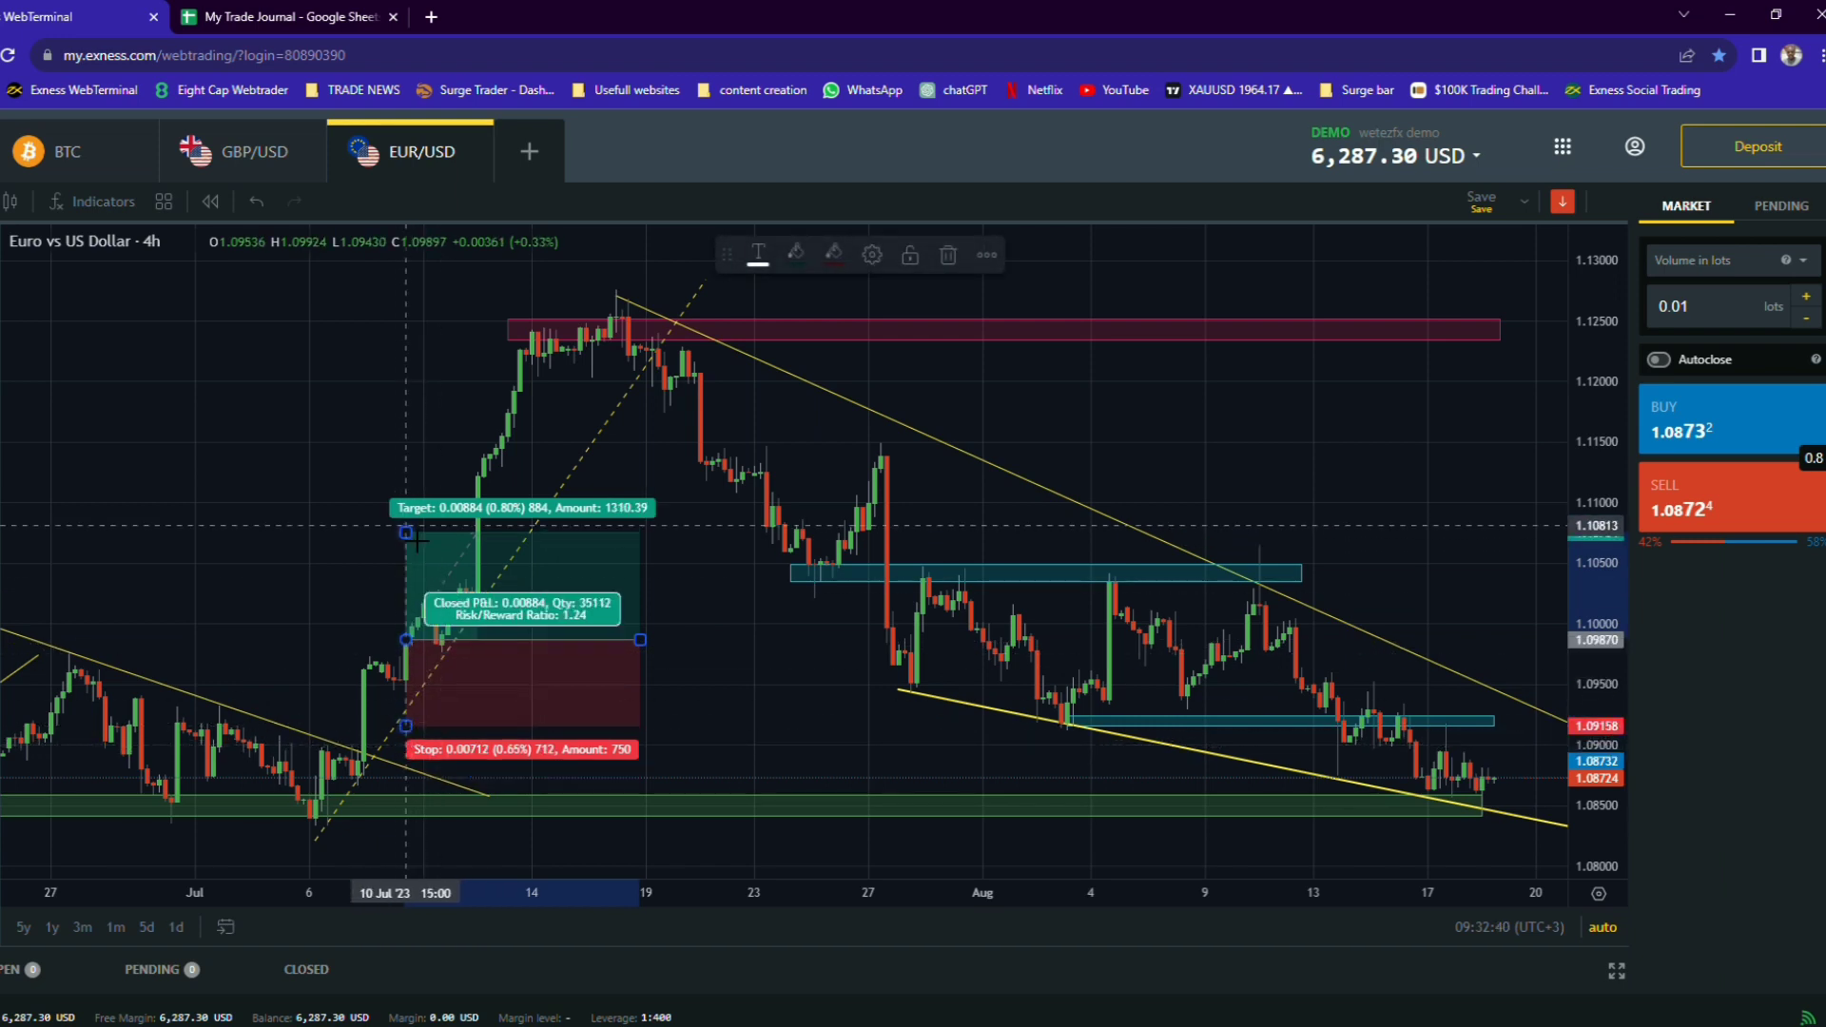
pyautogui.moveTo(407, 533); pyautogui.dragTo(443, 509)
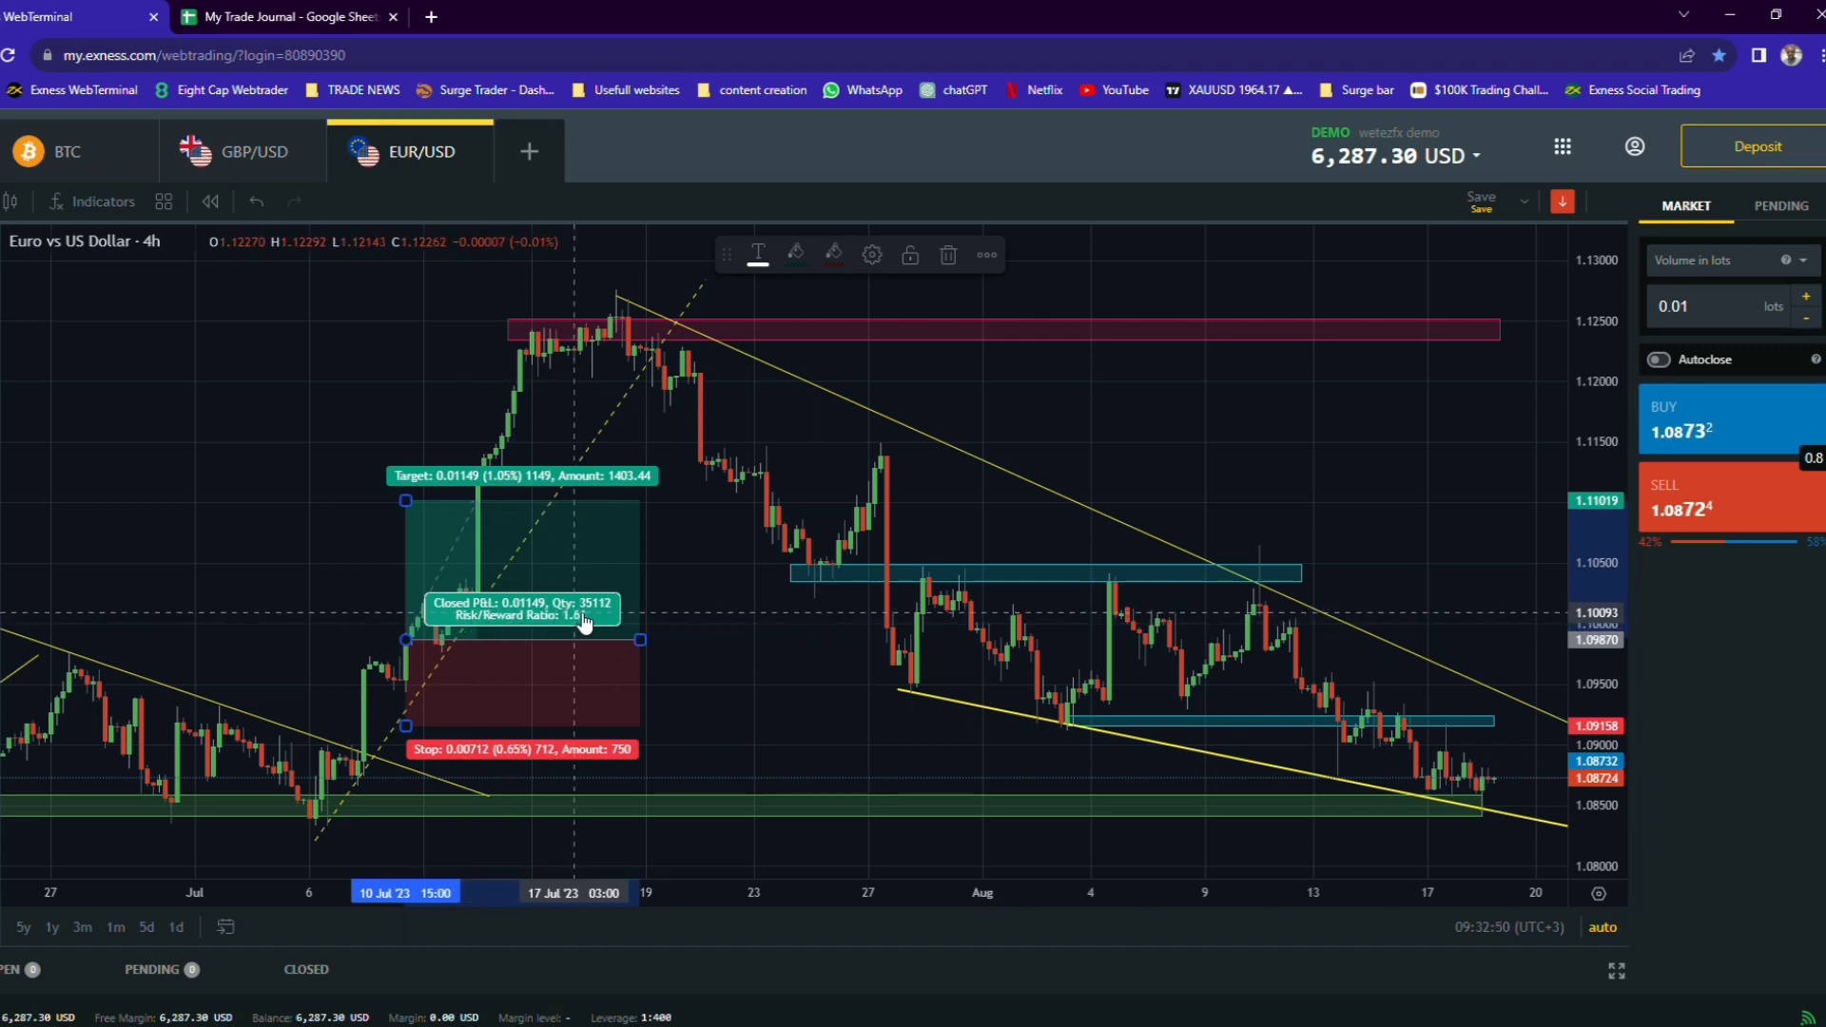
pyautogui.moveTo(640, 640); pyautogui.dragTo(564, 646)
pyautogui.click(602, 656)
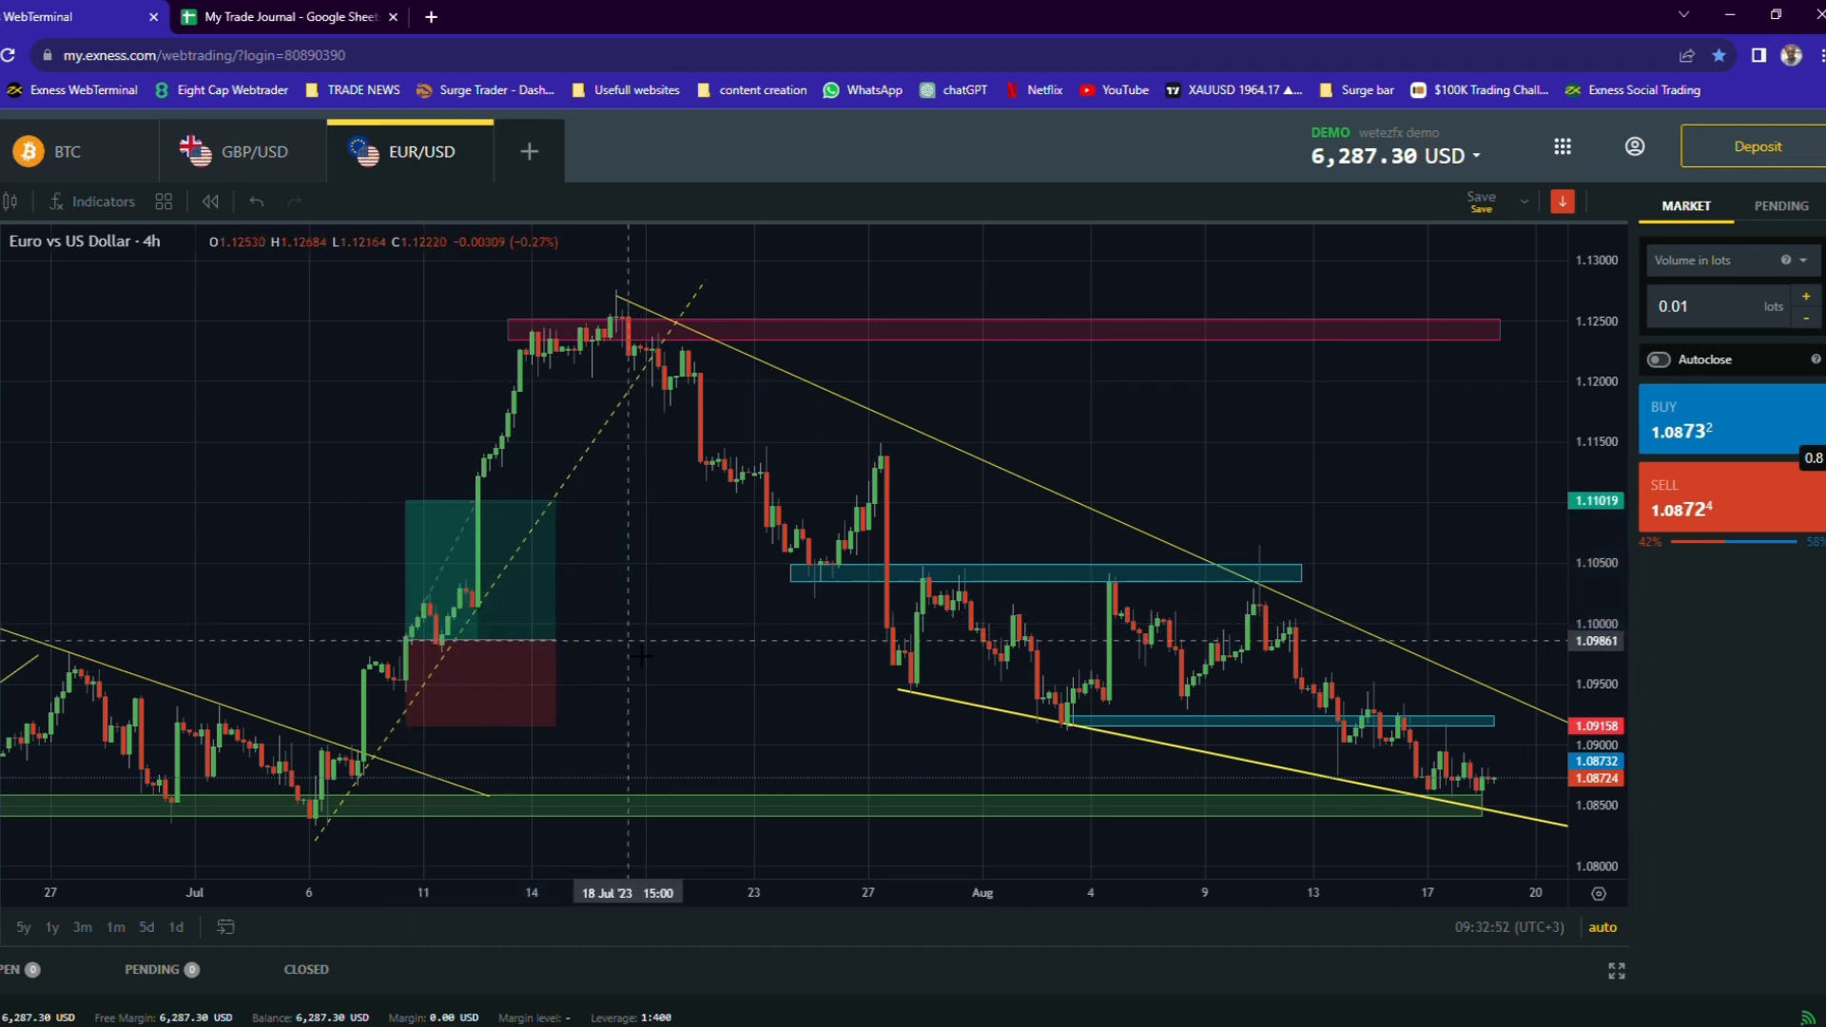
# - Adjust the long position to entry about 1.09994, stop about 1.09506 and target about 1.11011
pyautogui.moveTo(497, 640)
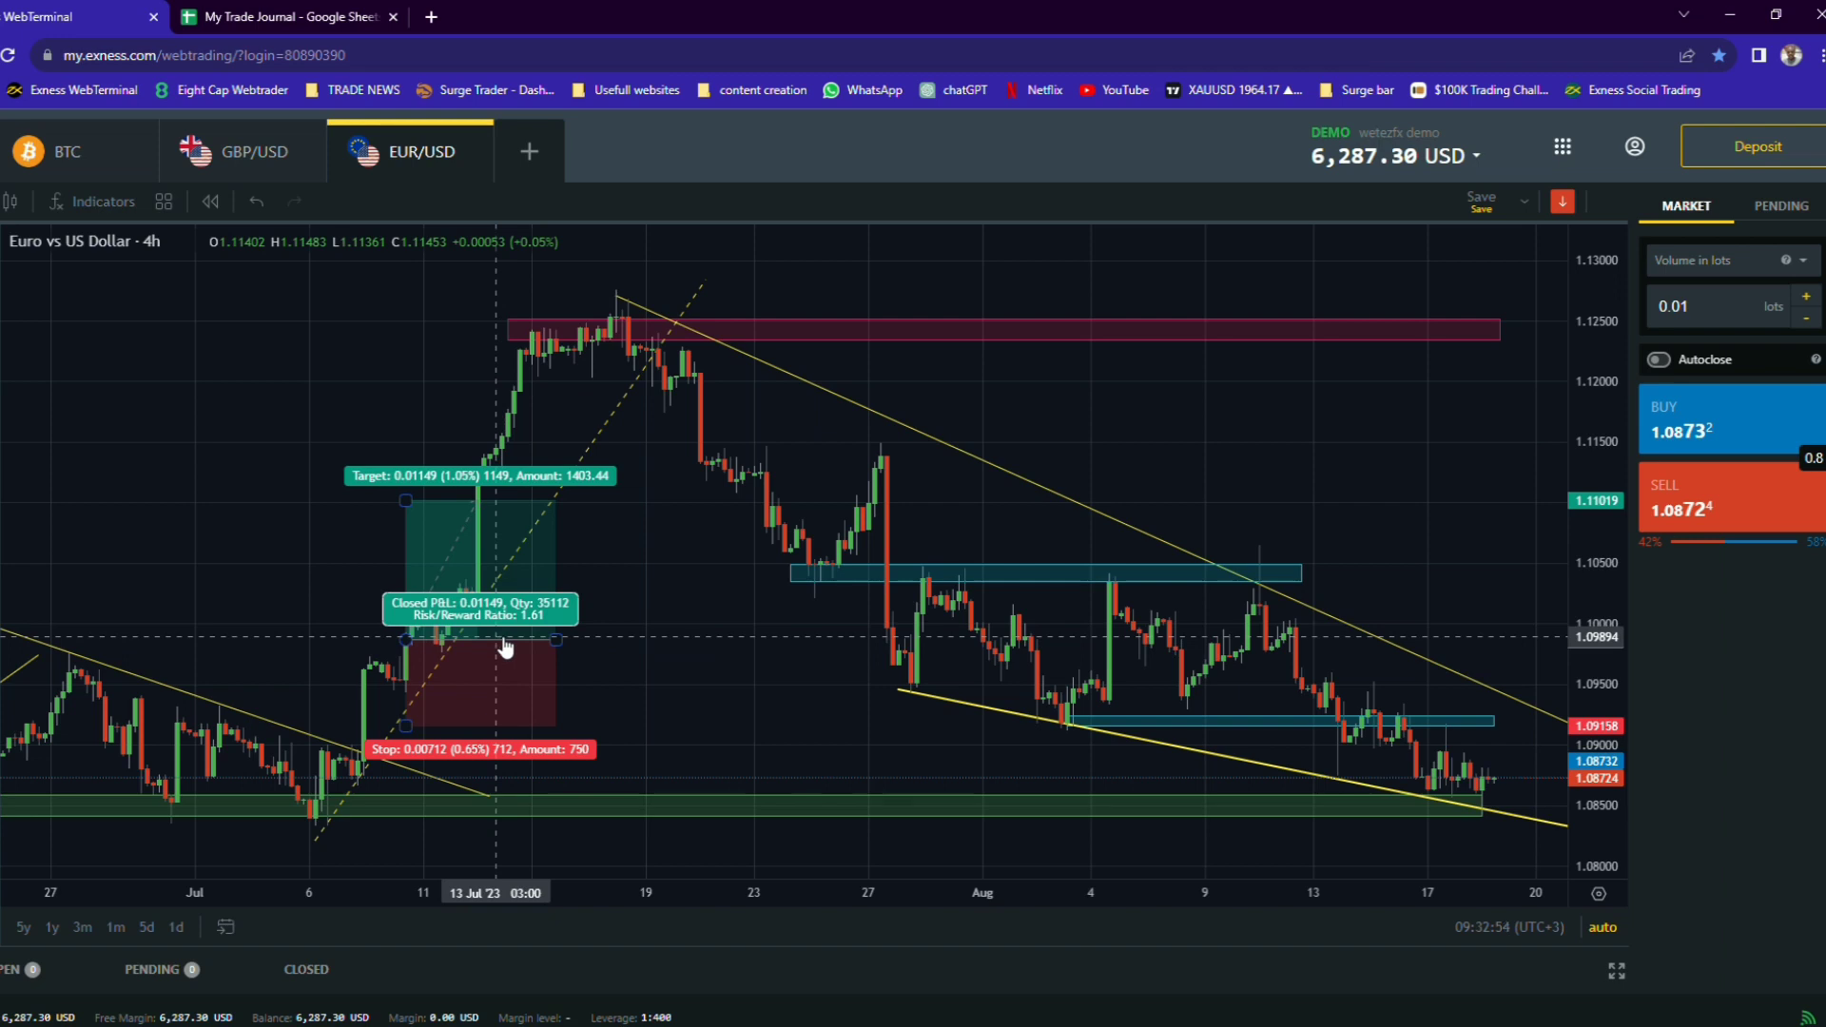
pyautogui.moveTo(439, 650); pyautogui.dragTo(438, 635)
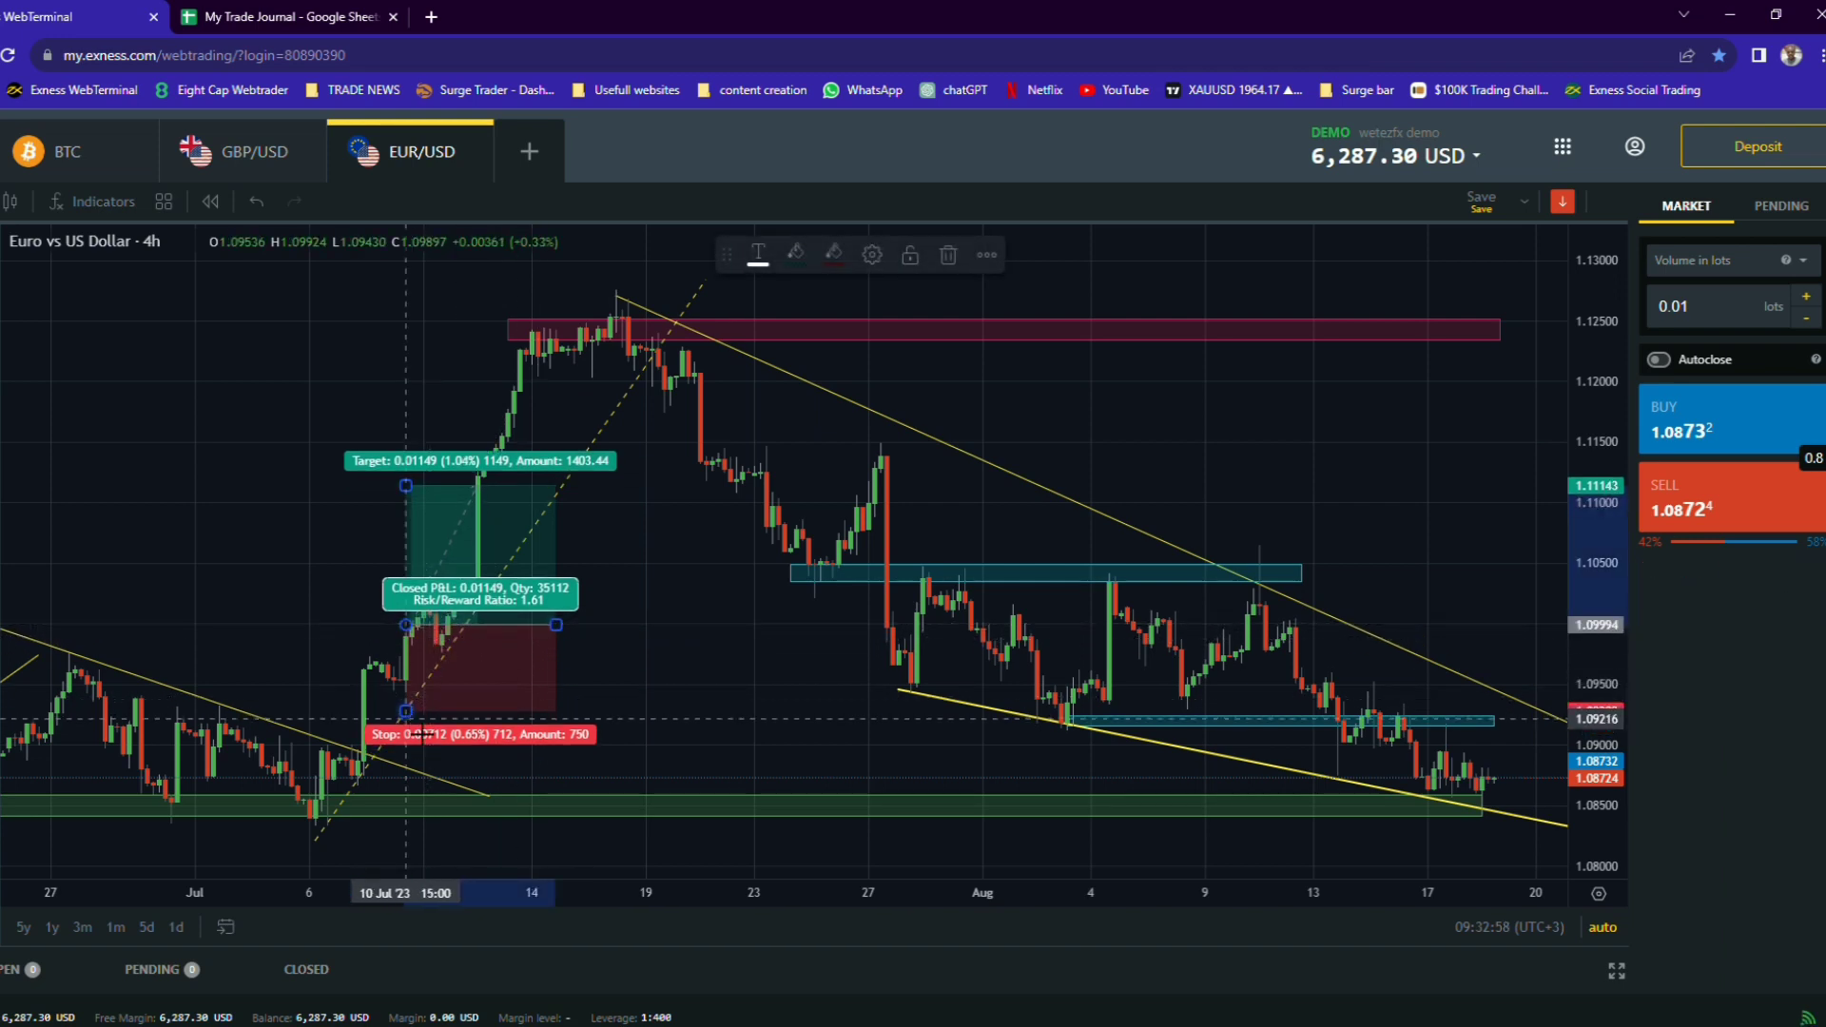
pyautogui.moveTo(409, 713); pyautogui.dragTo(415, 693)
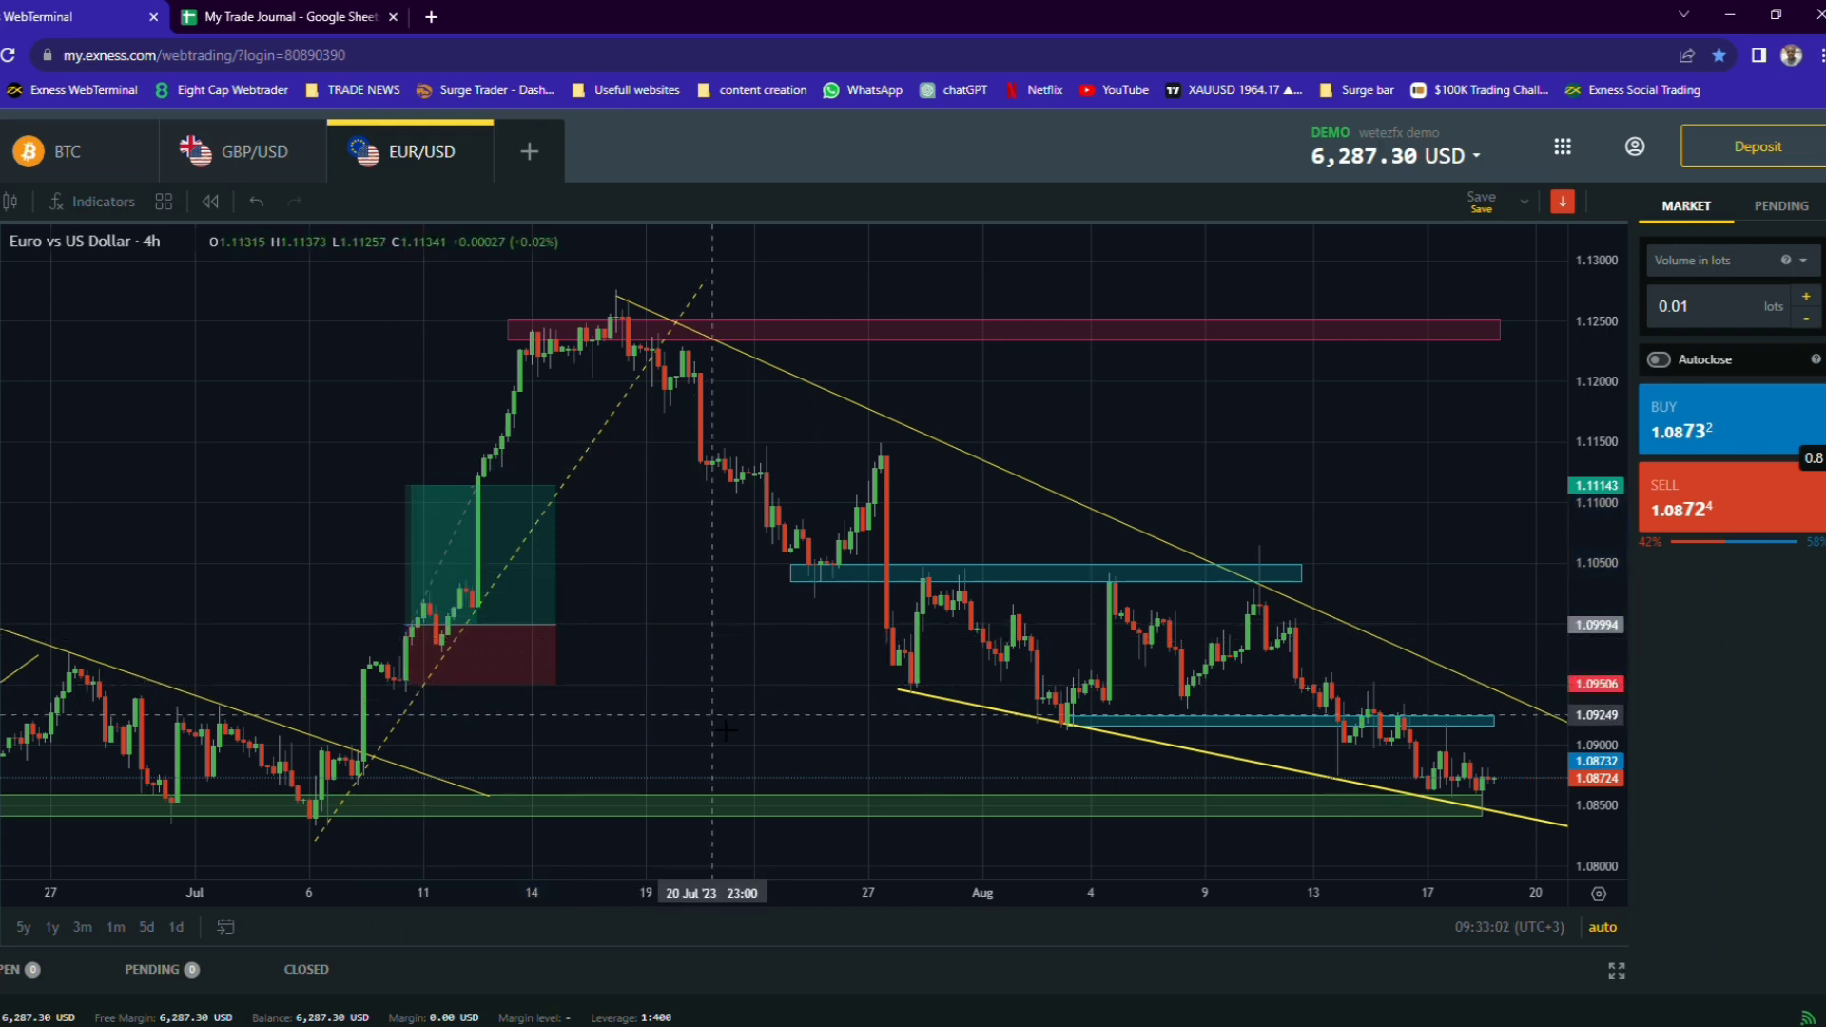
pyautogui.moveTo(407, 486); pyautogui.dragTo(407, 512)
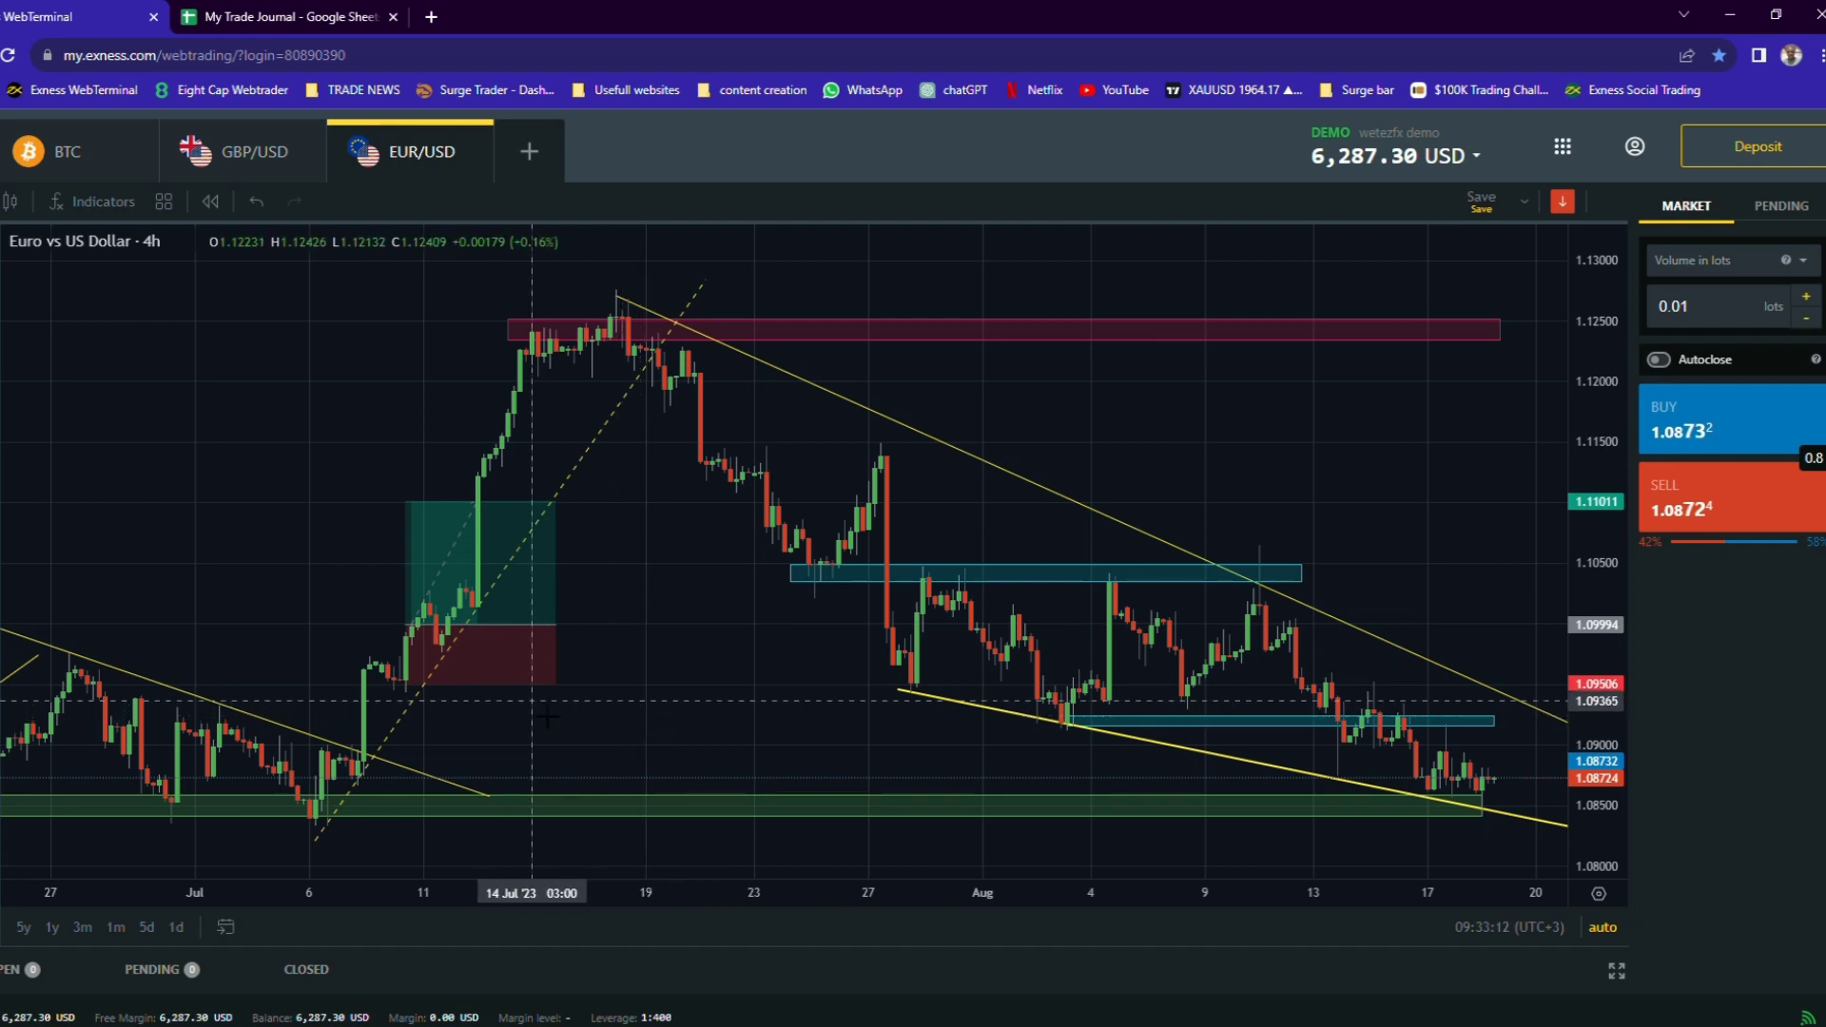
pyautogui.moveTo(522, 678)
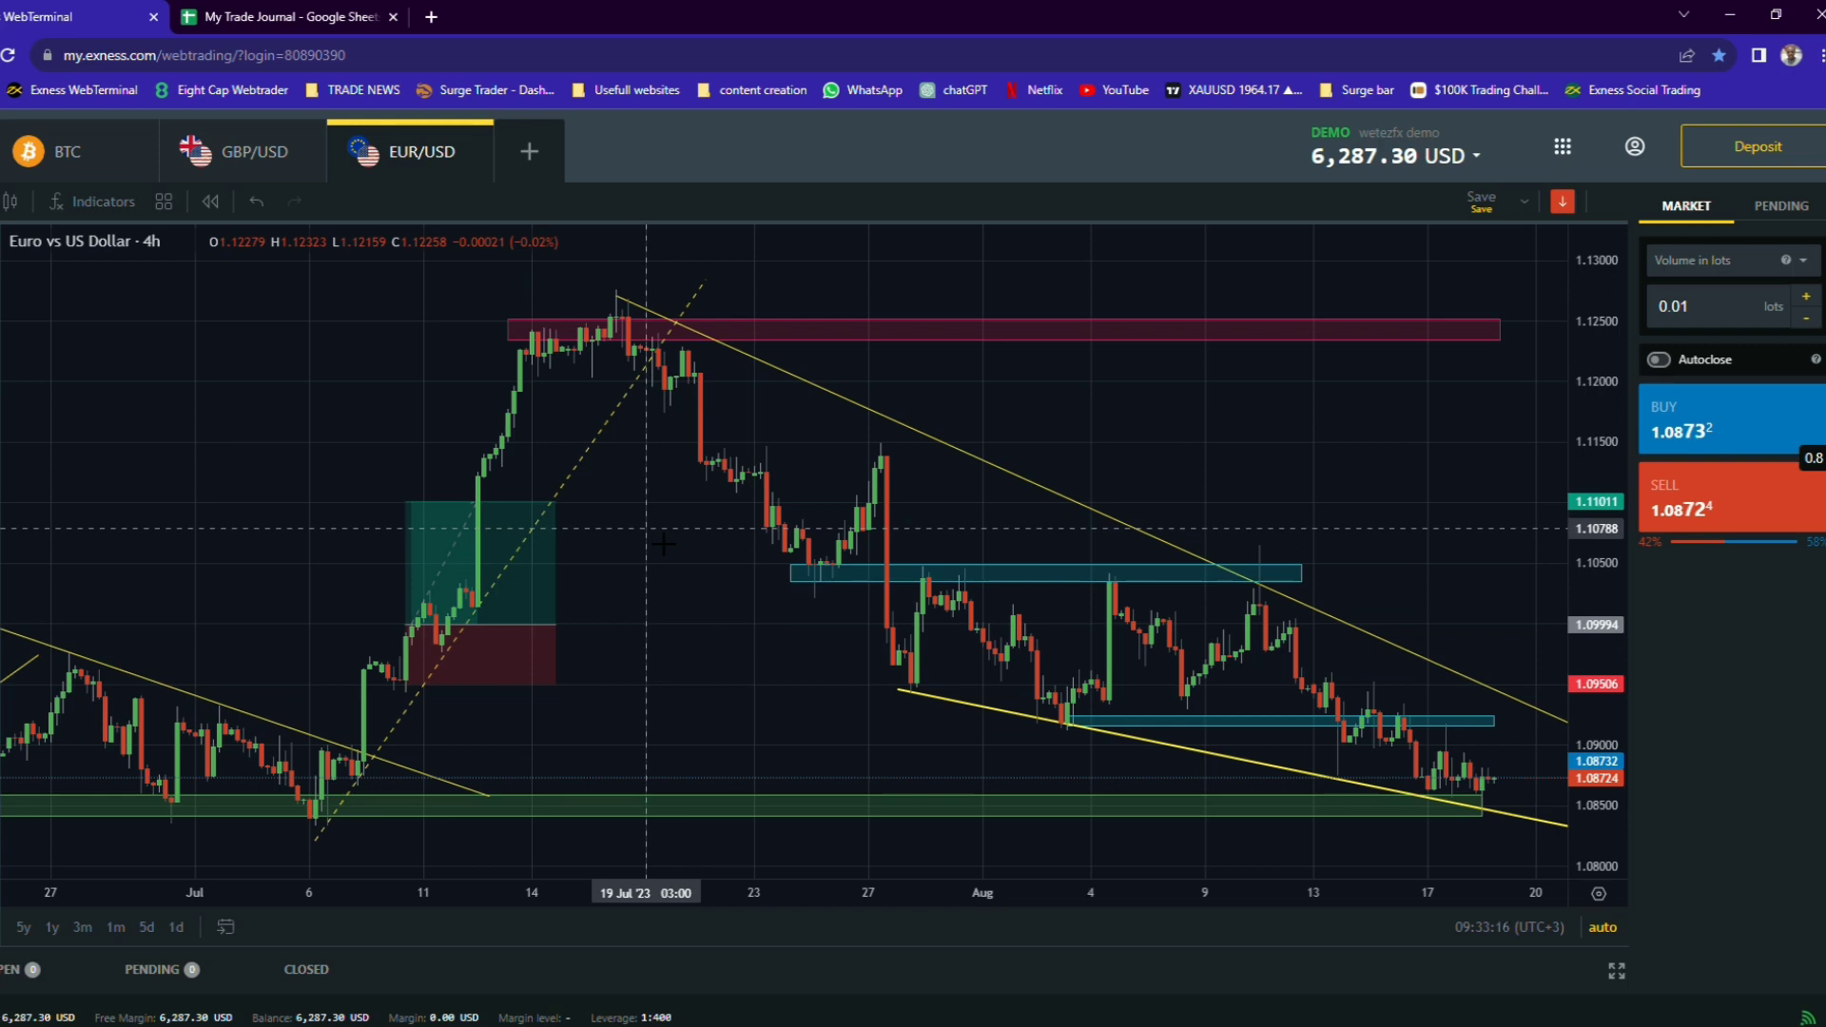
# - Compare the breakout & retest entry under Trade set up in the My Trade Journal sheet with the EUR/USD position in WebTerminal
pyautogui.click(285, 16)
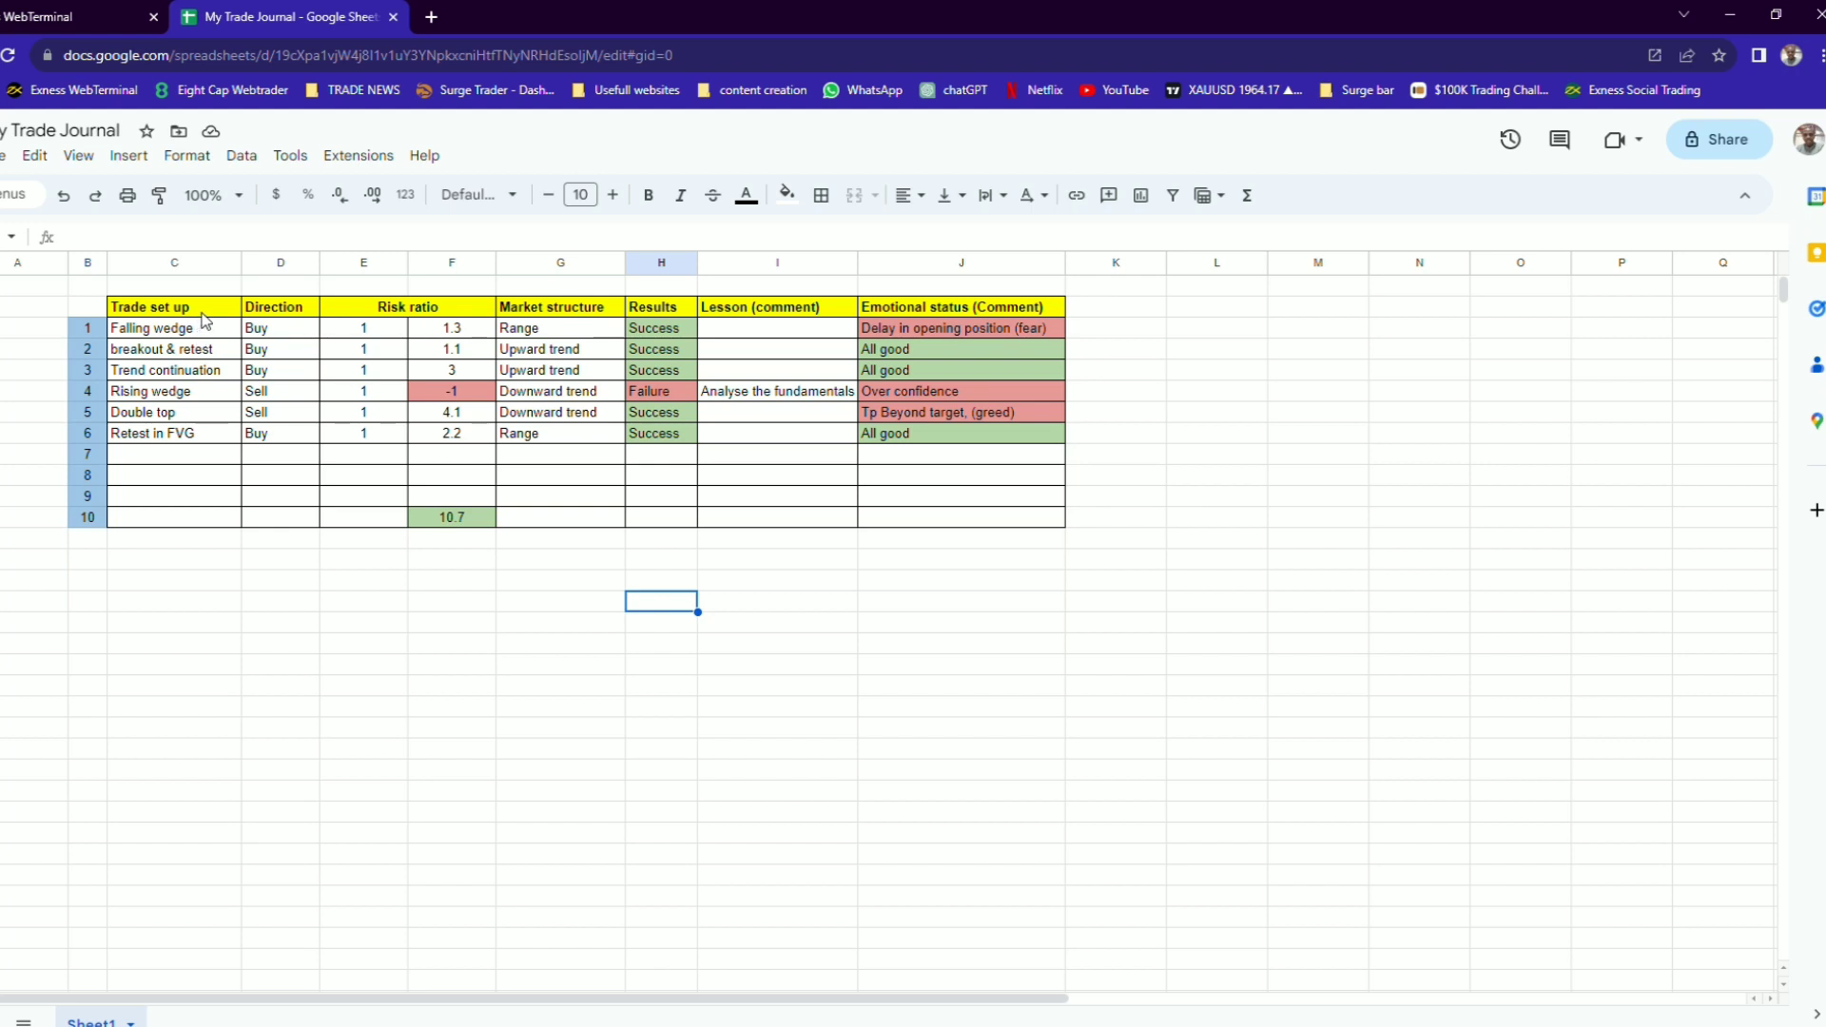
pyautogui.click(90, 16)
pyautogui.moveTo(509, 613)
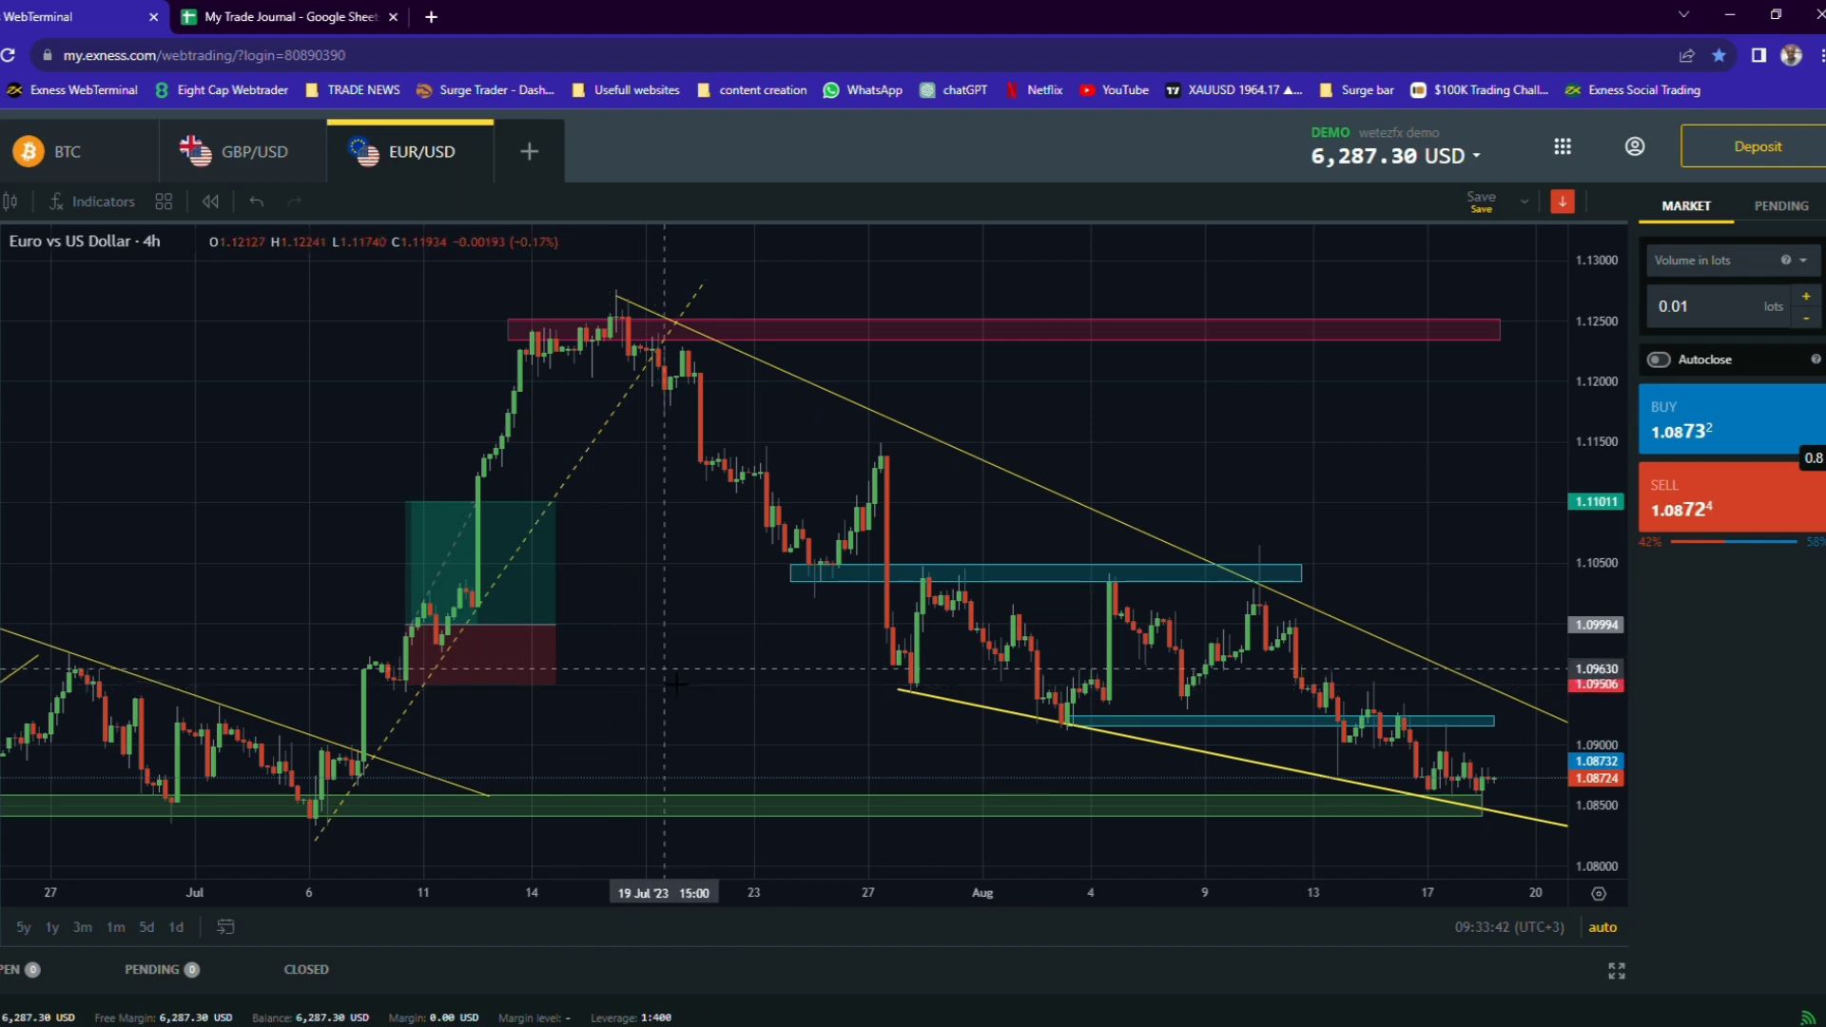
pyautogui.moveTo(742, 685); pyautogui.dragTo(933, 701)
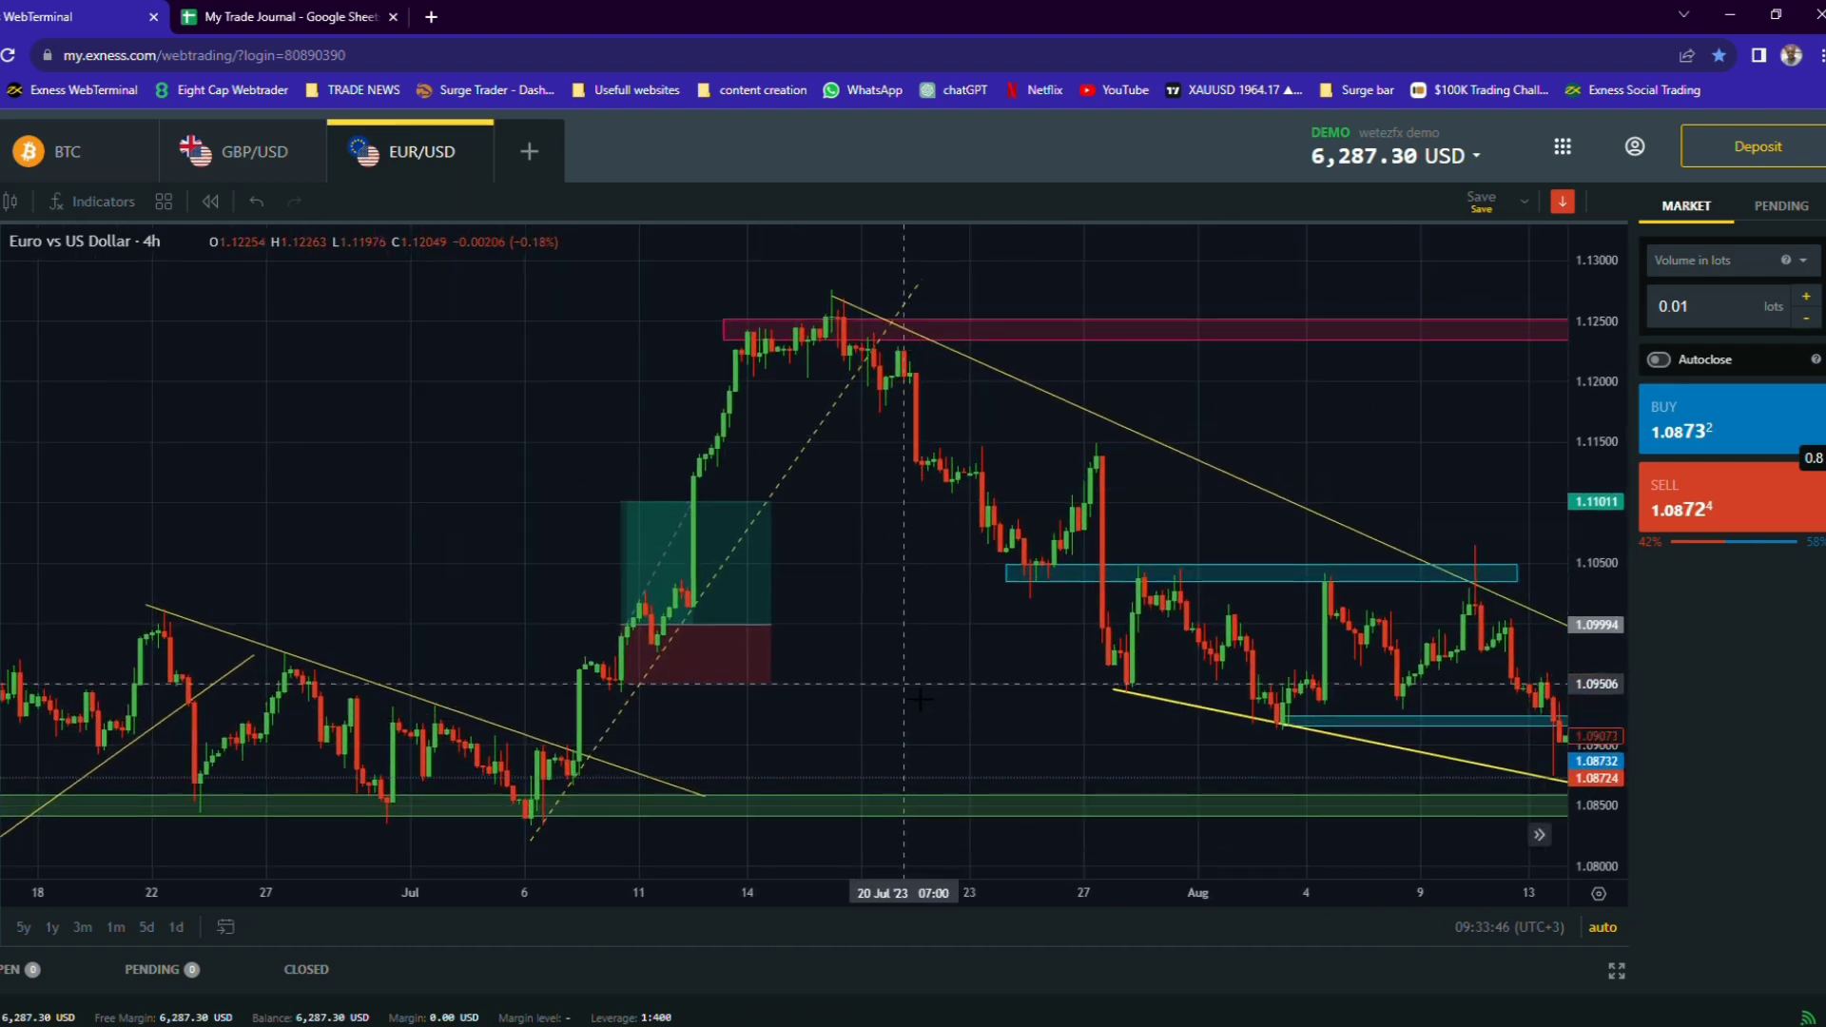
pyautogui.click(282, 17)
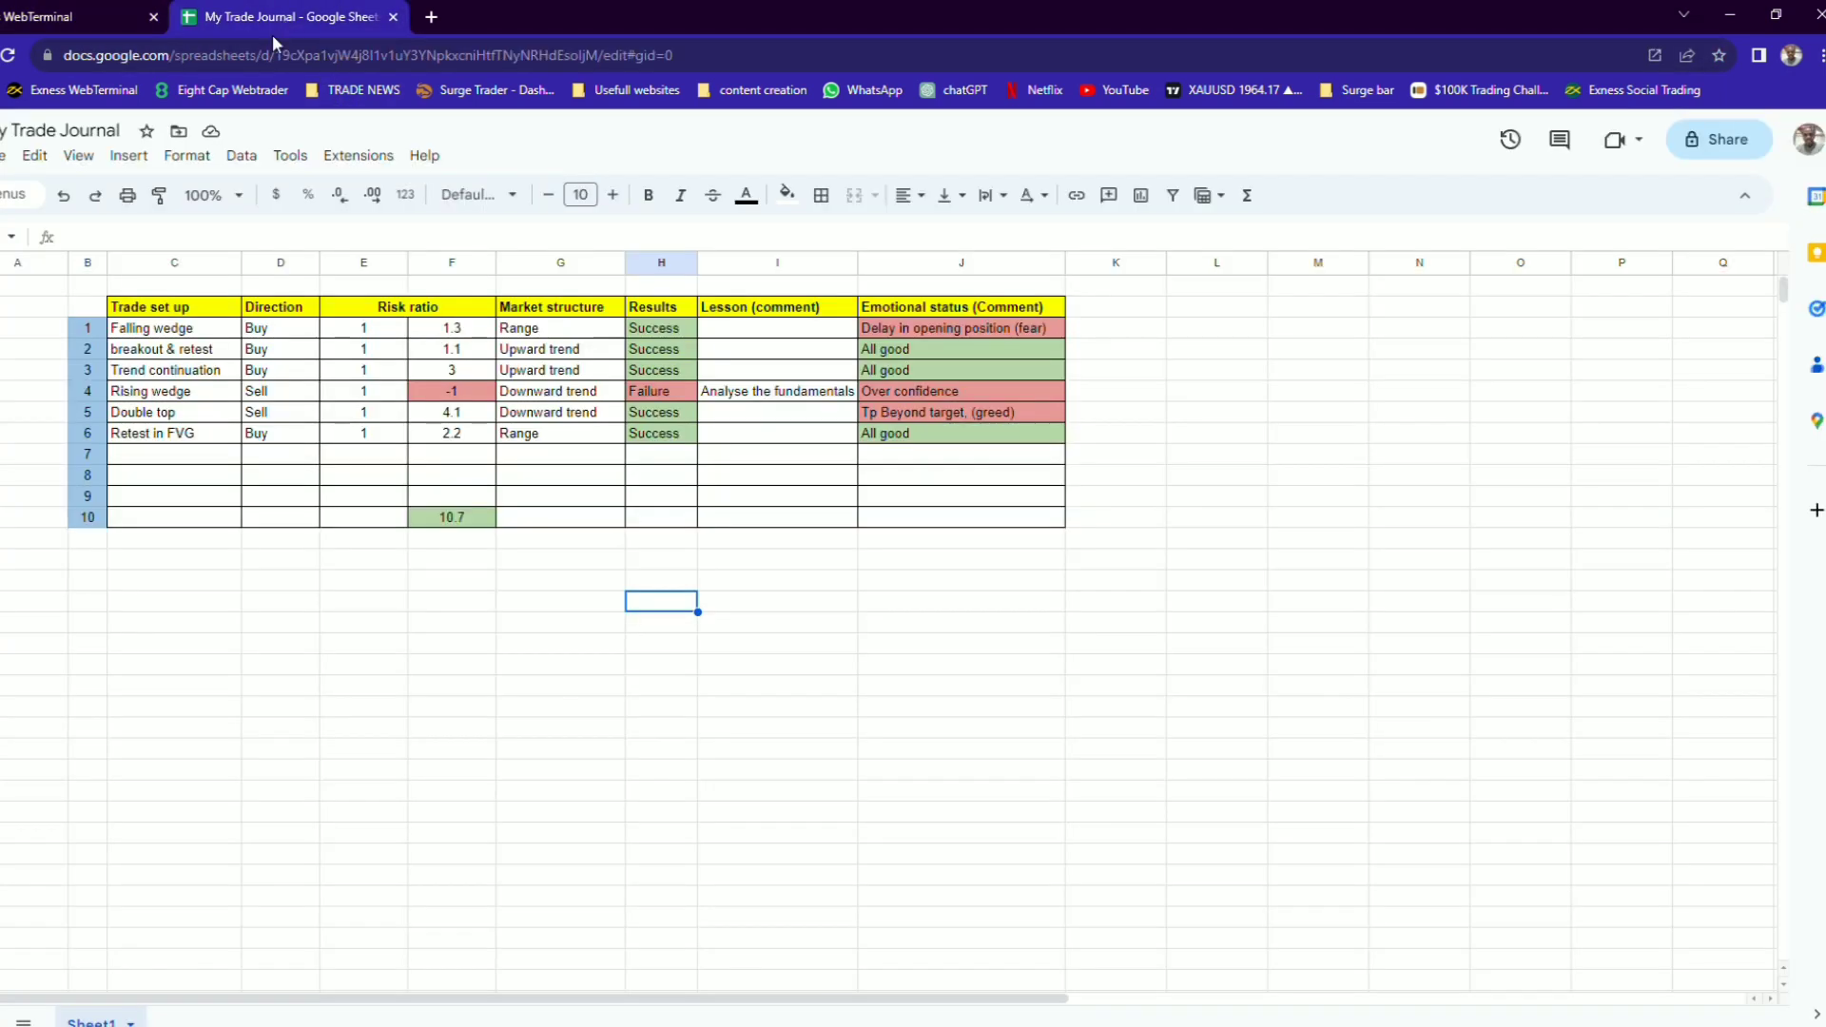
pyautogui.click(161, 352)
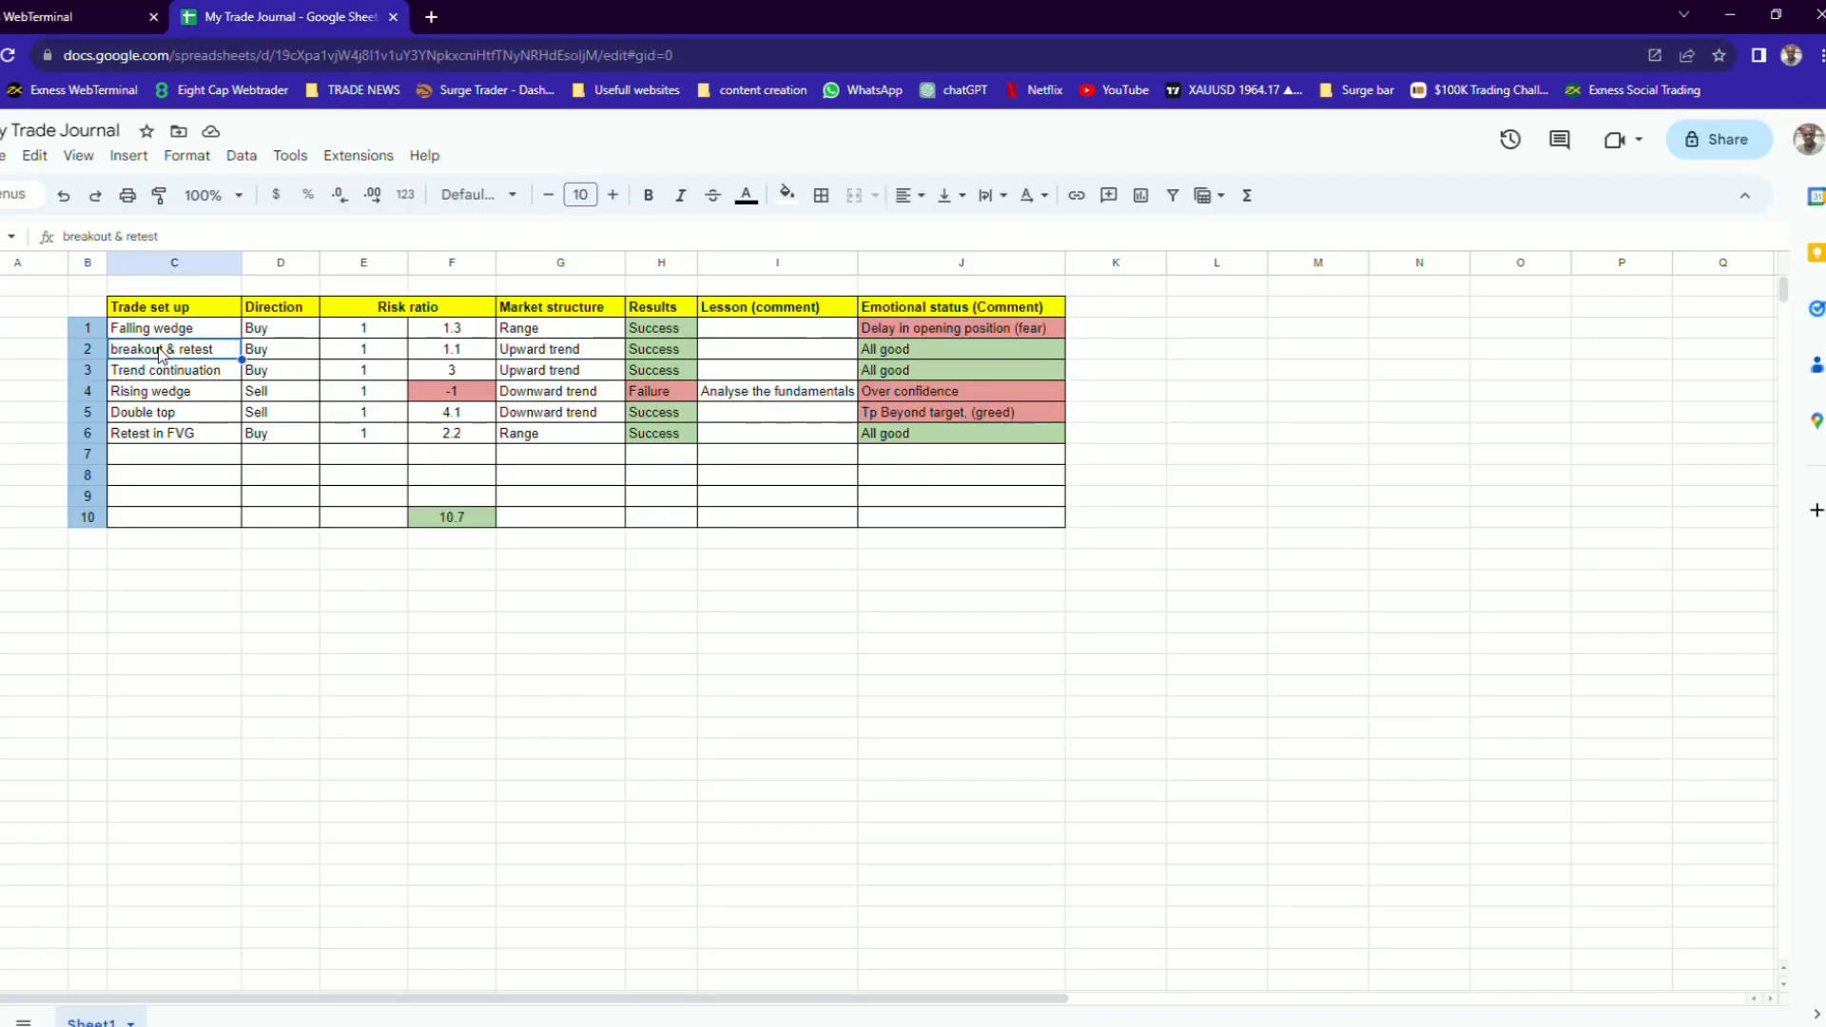
pyautogui.click(76, 17)
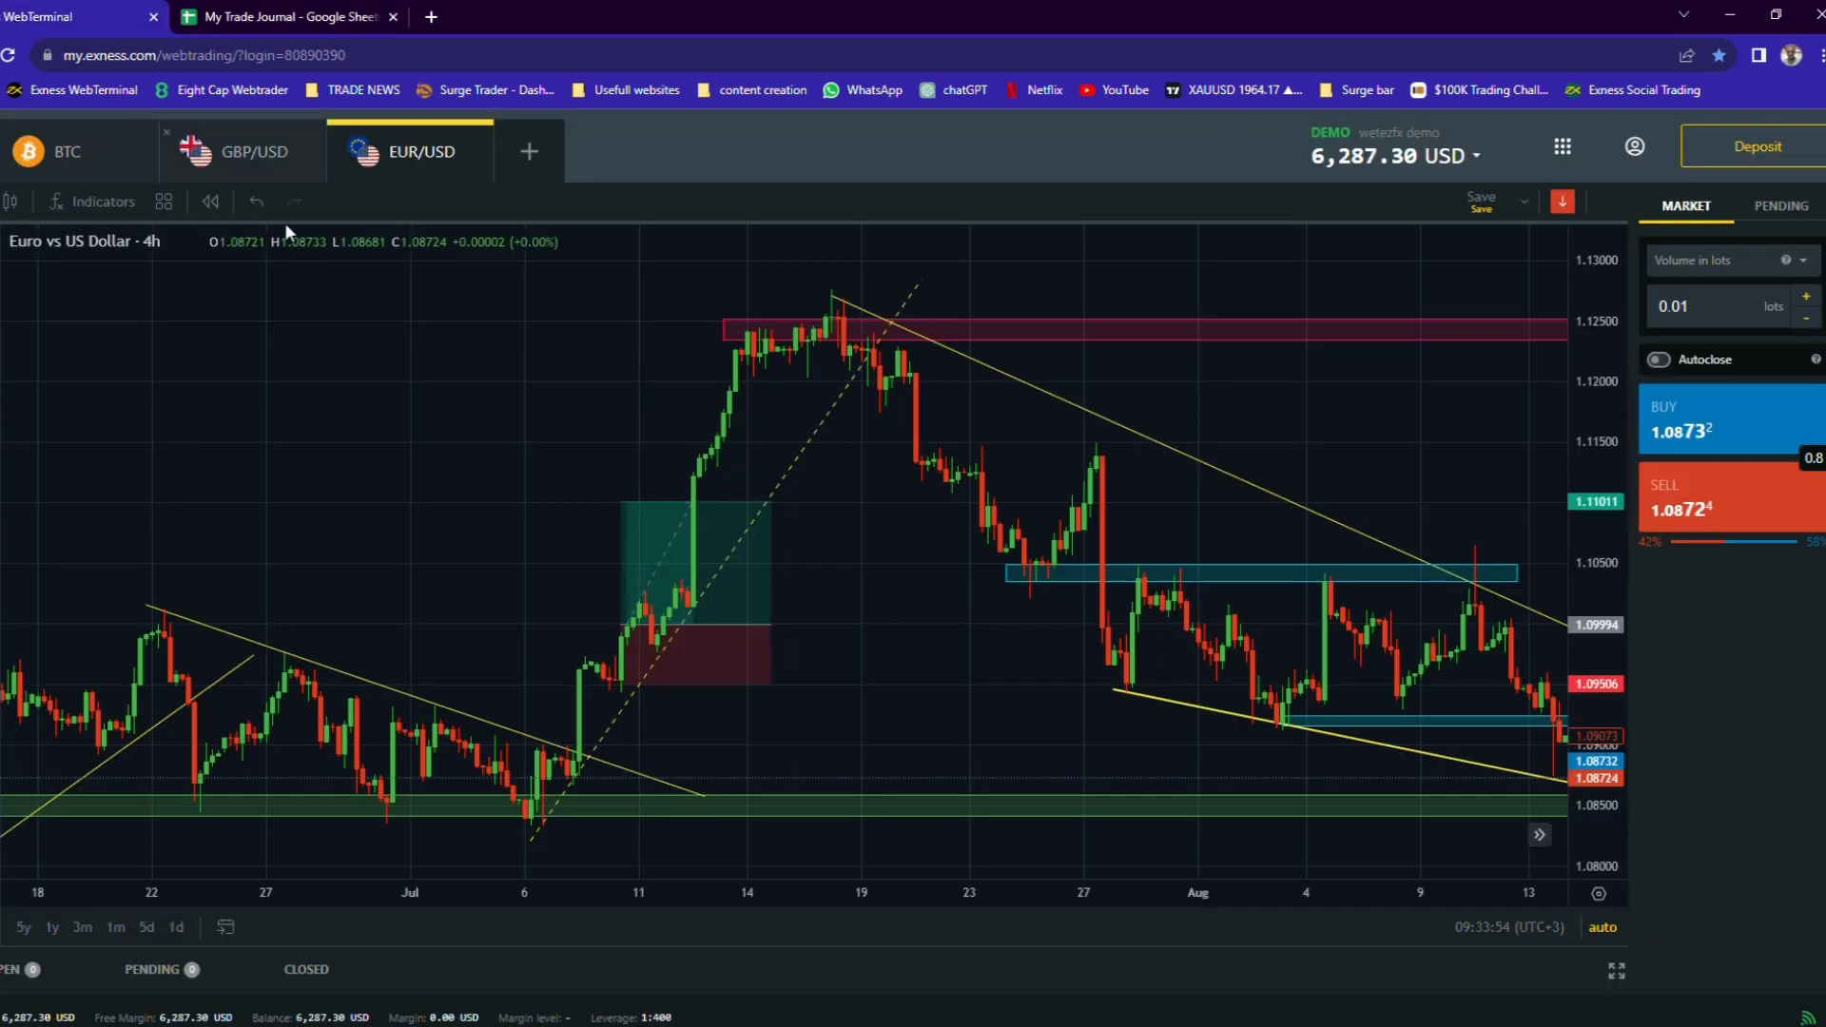
pyautogui.click(298, 19)
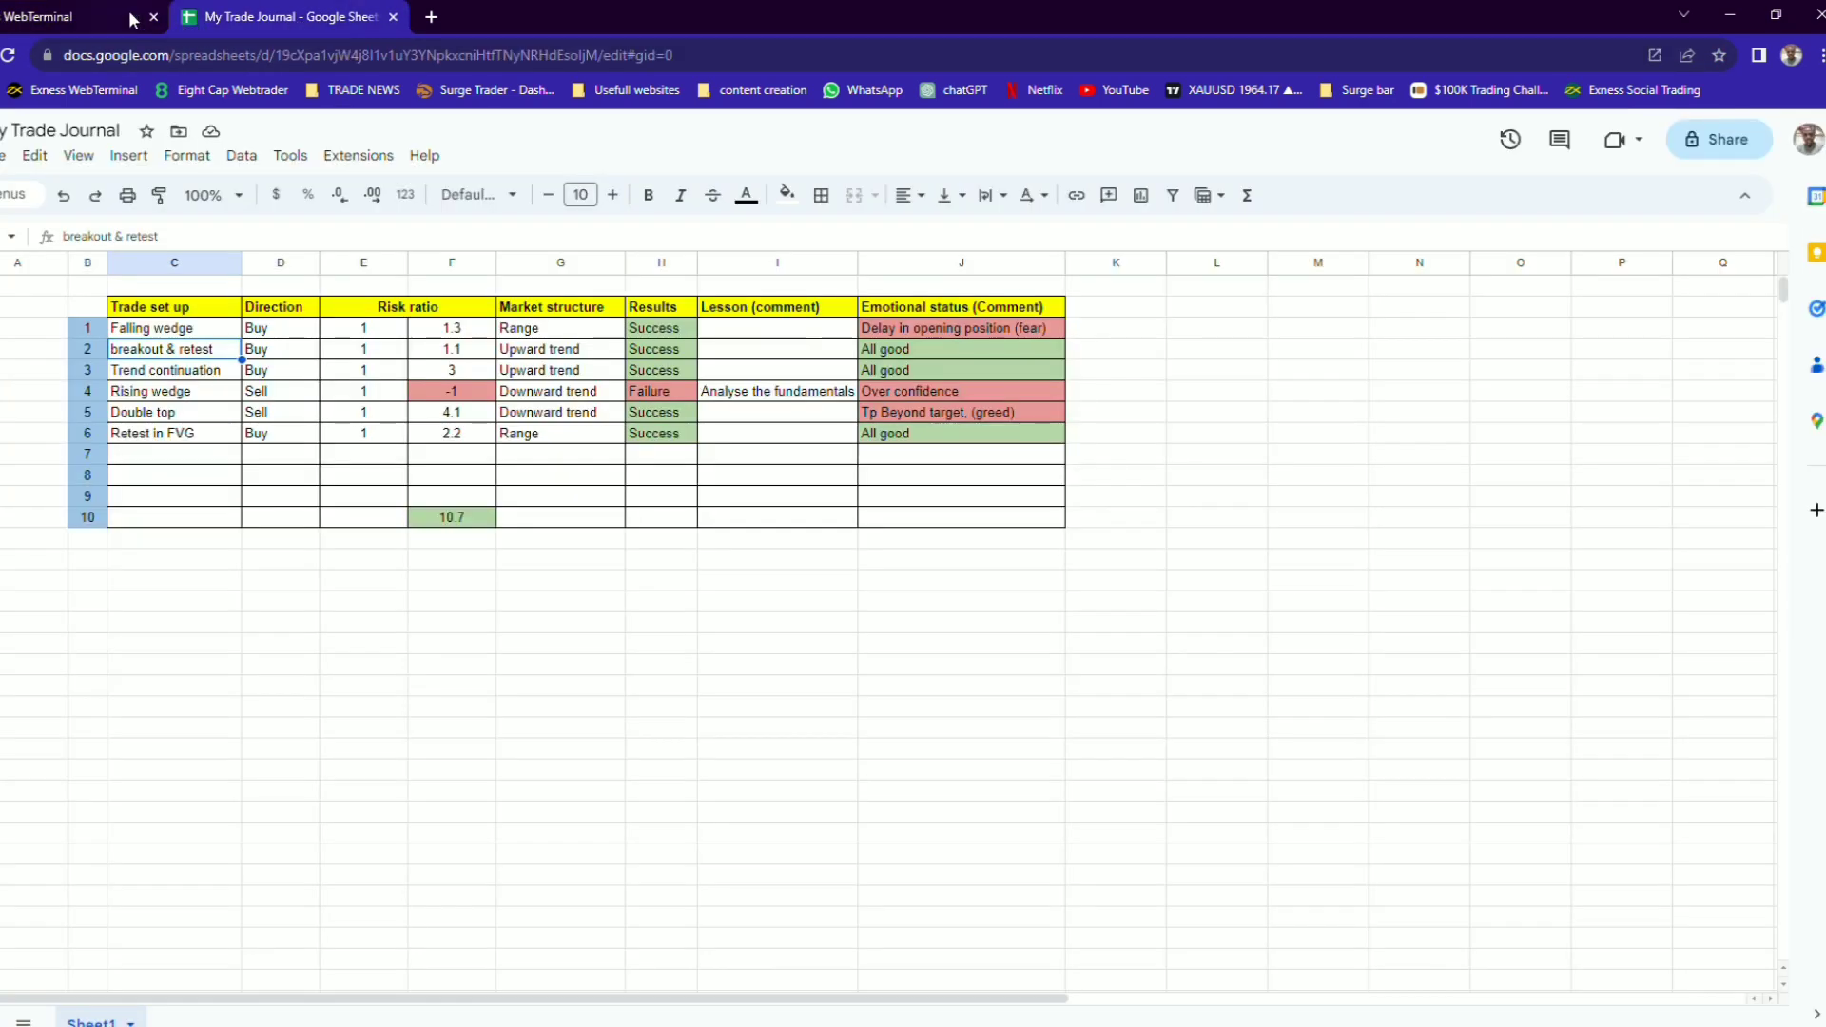
pyautogui.click(80, 16)
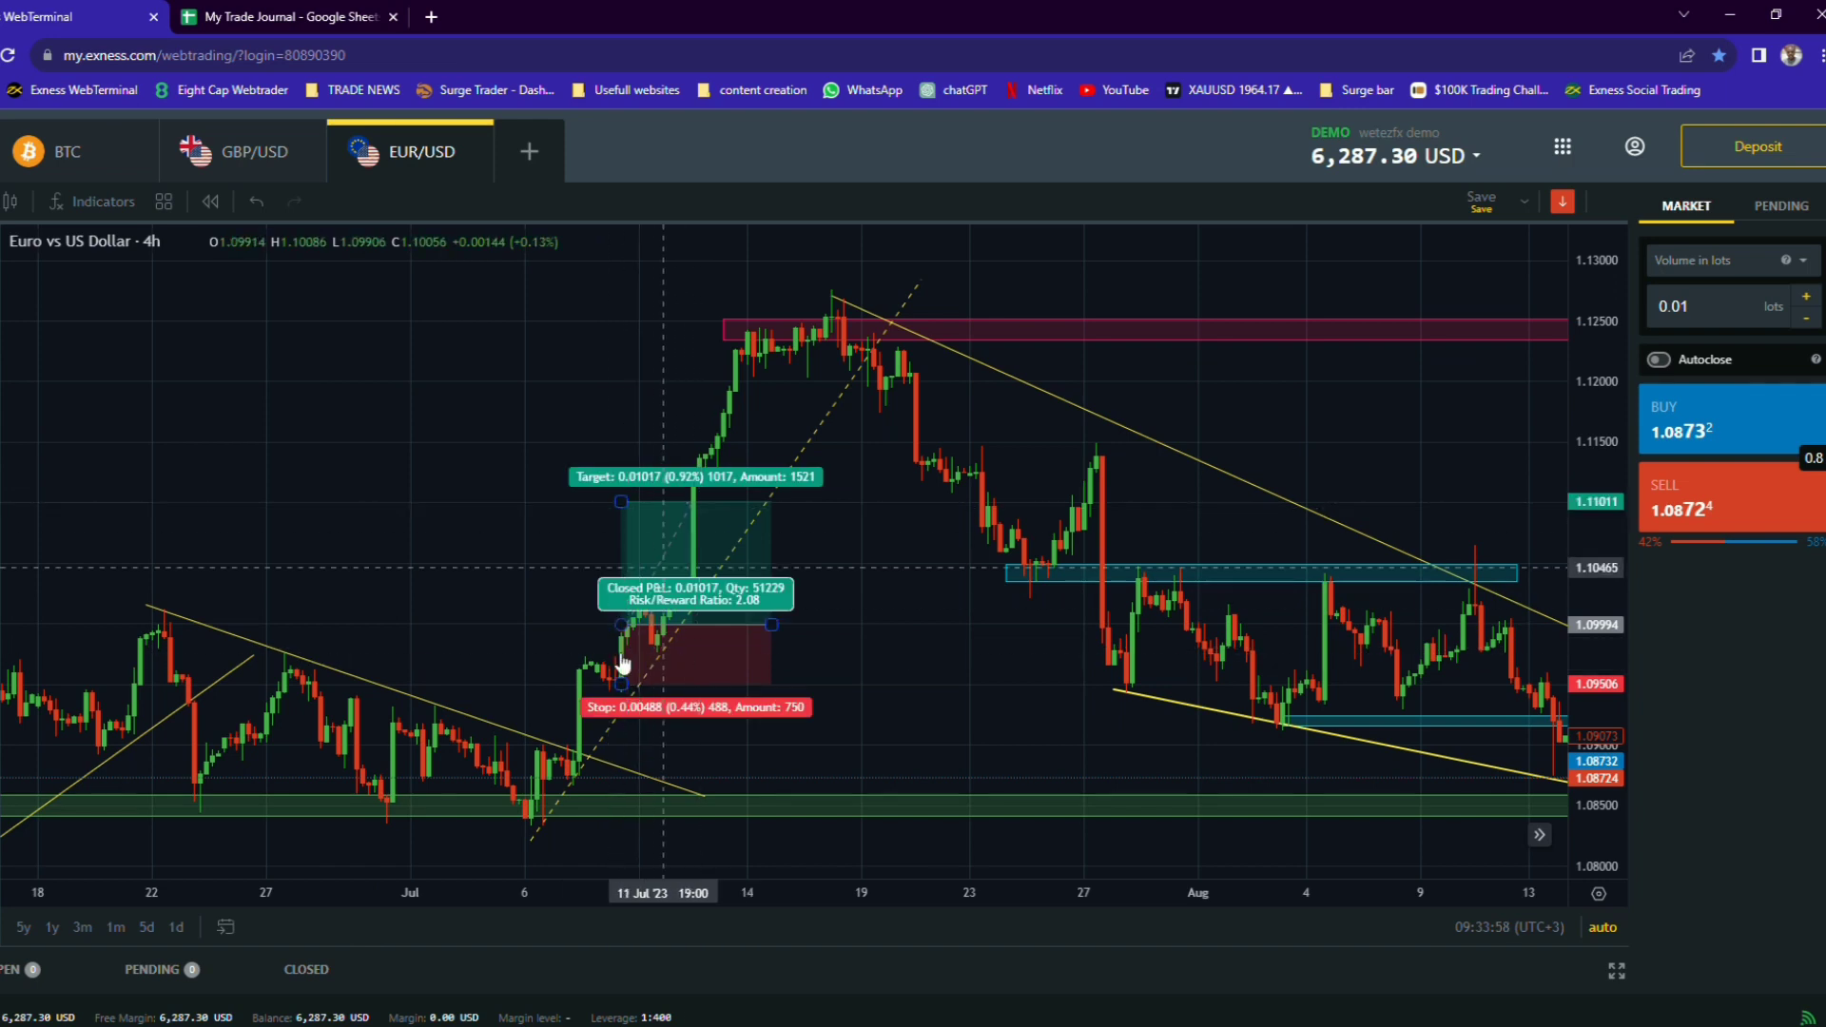
# - Check the journal's Direction and Risk ratio for the breakout & retest trade against the chart's long position and its stop
pyautogui.click(295, 17)
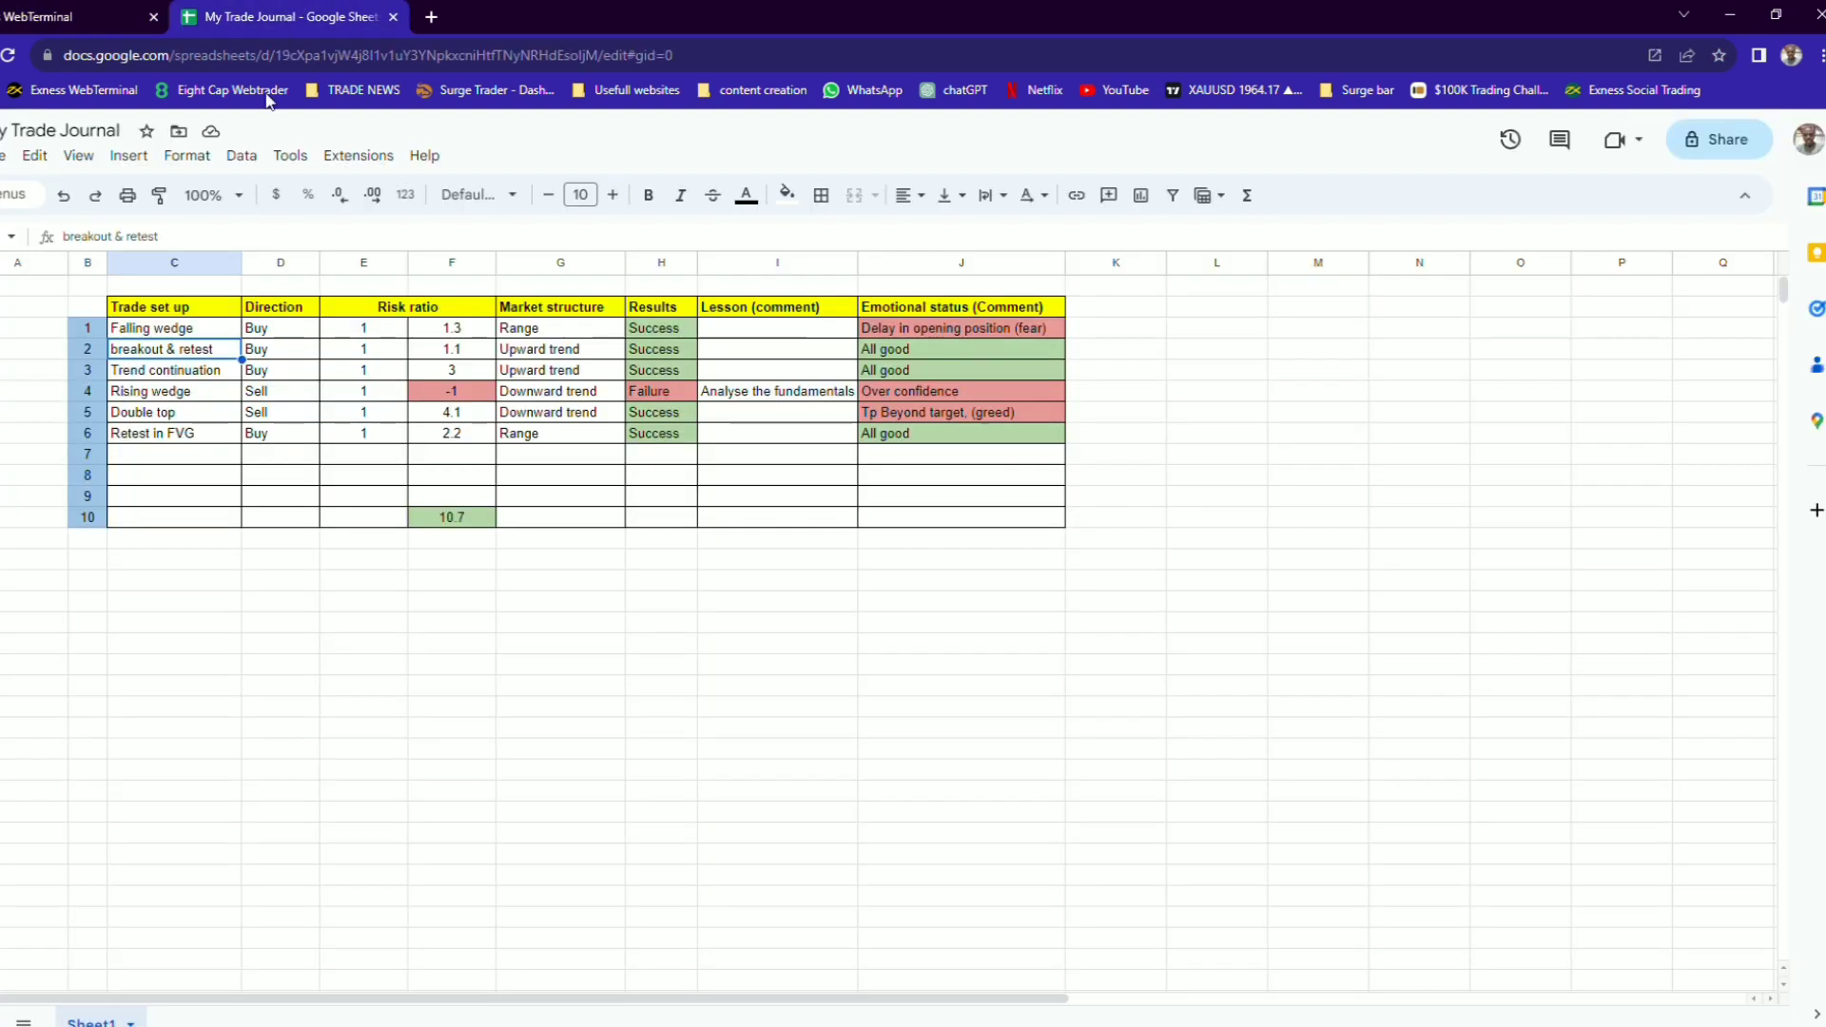
pyautogui.click(257, 352)
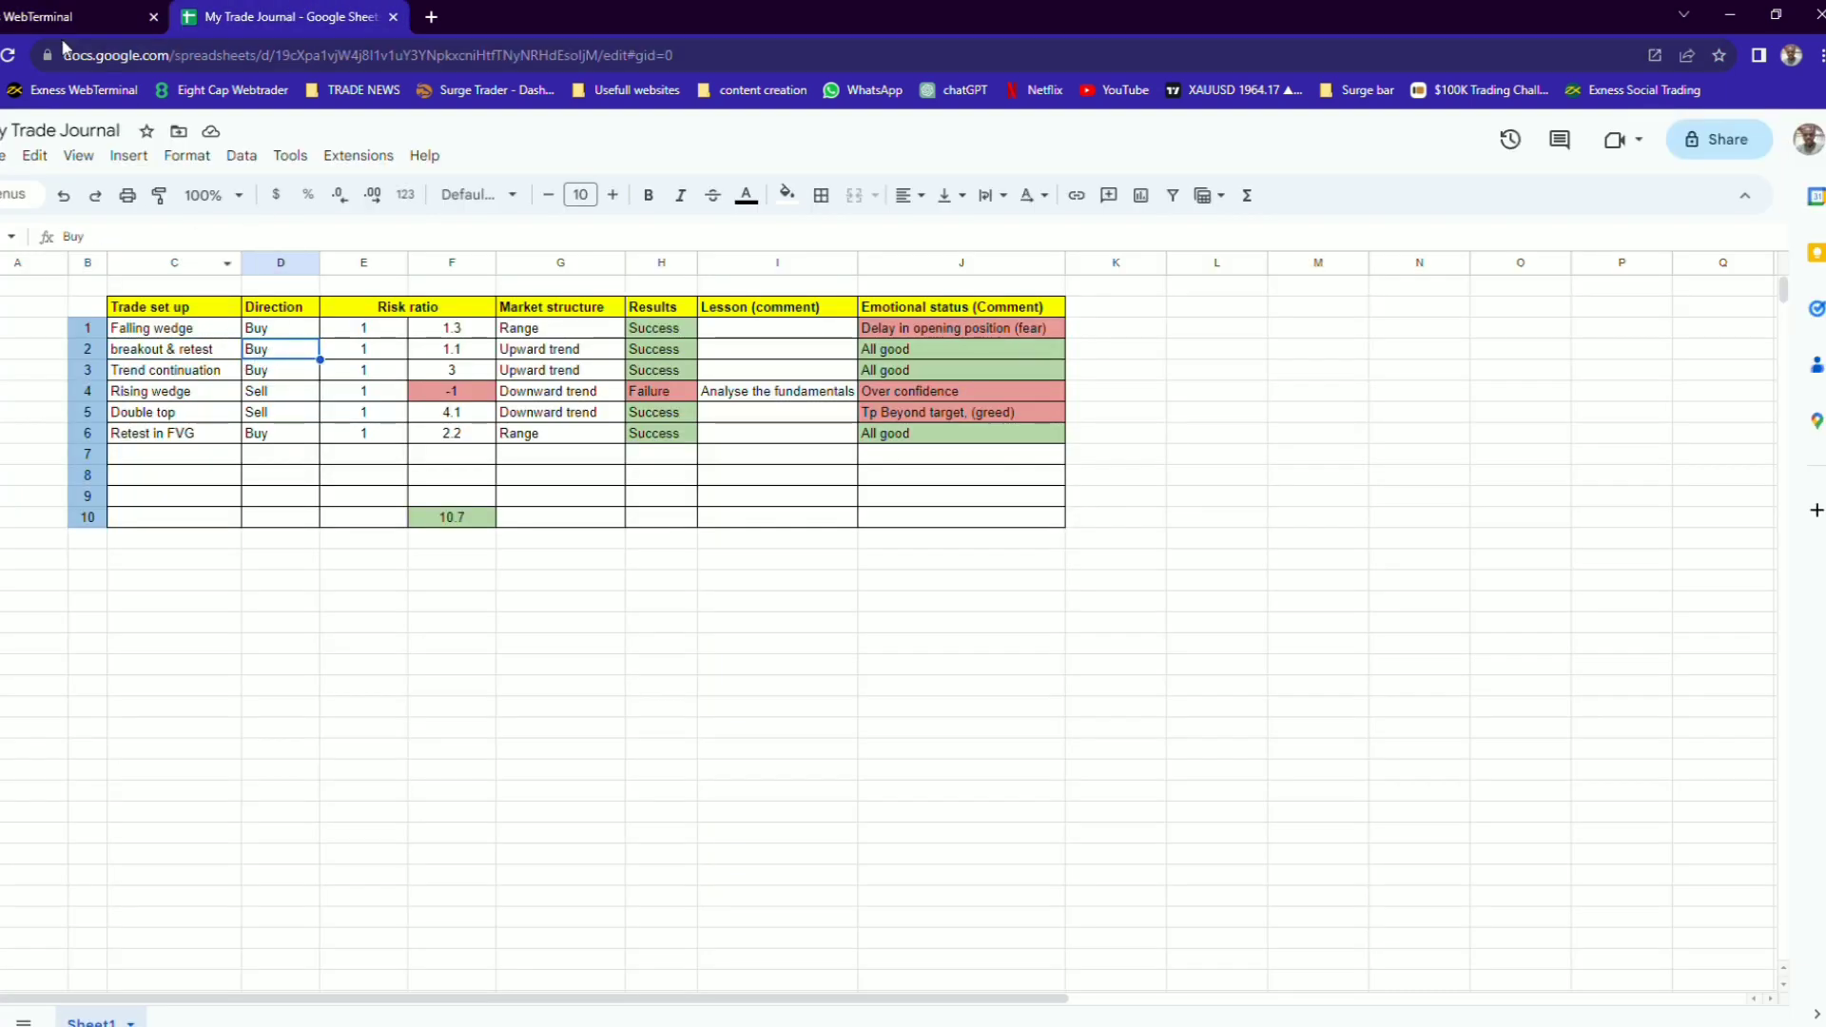
pyautogui.click(80, 16)
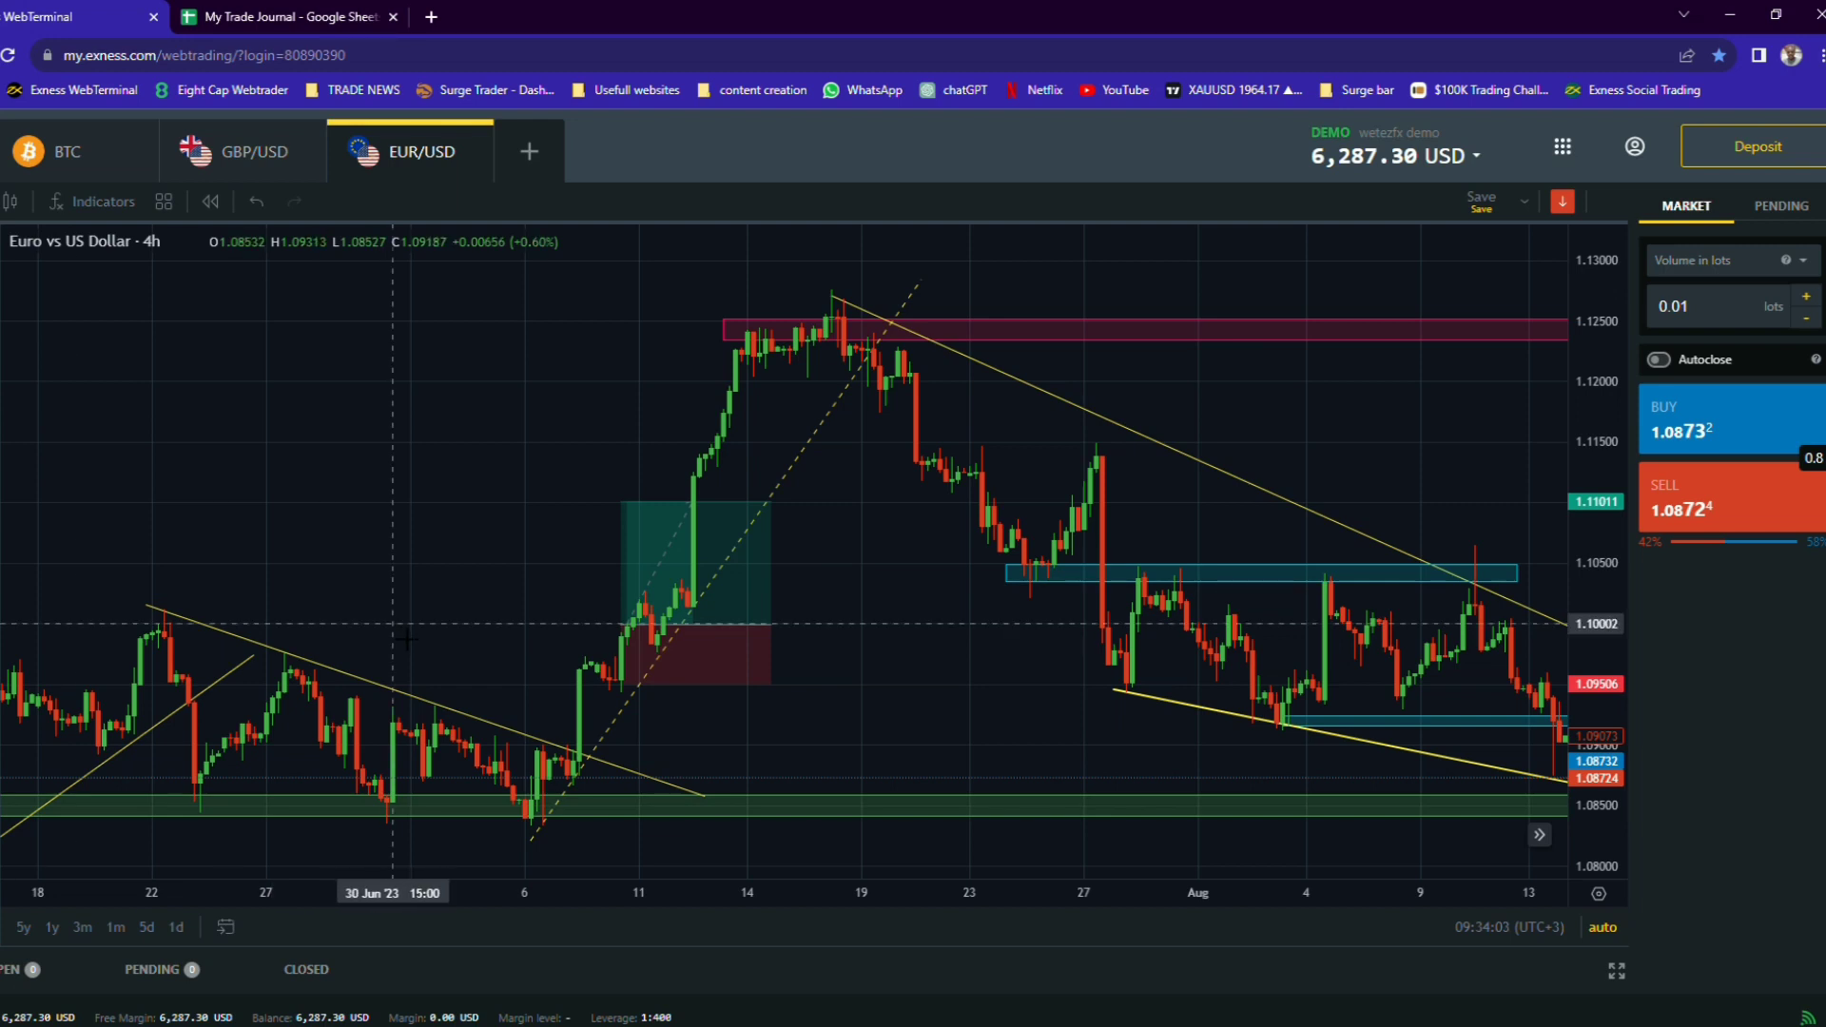
pyautogui.click(285, 18)
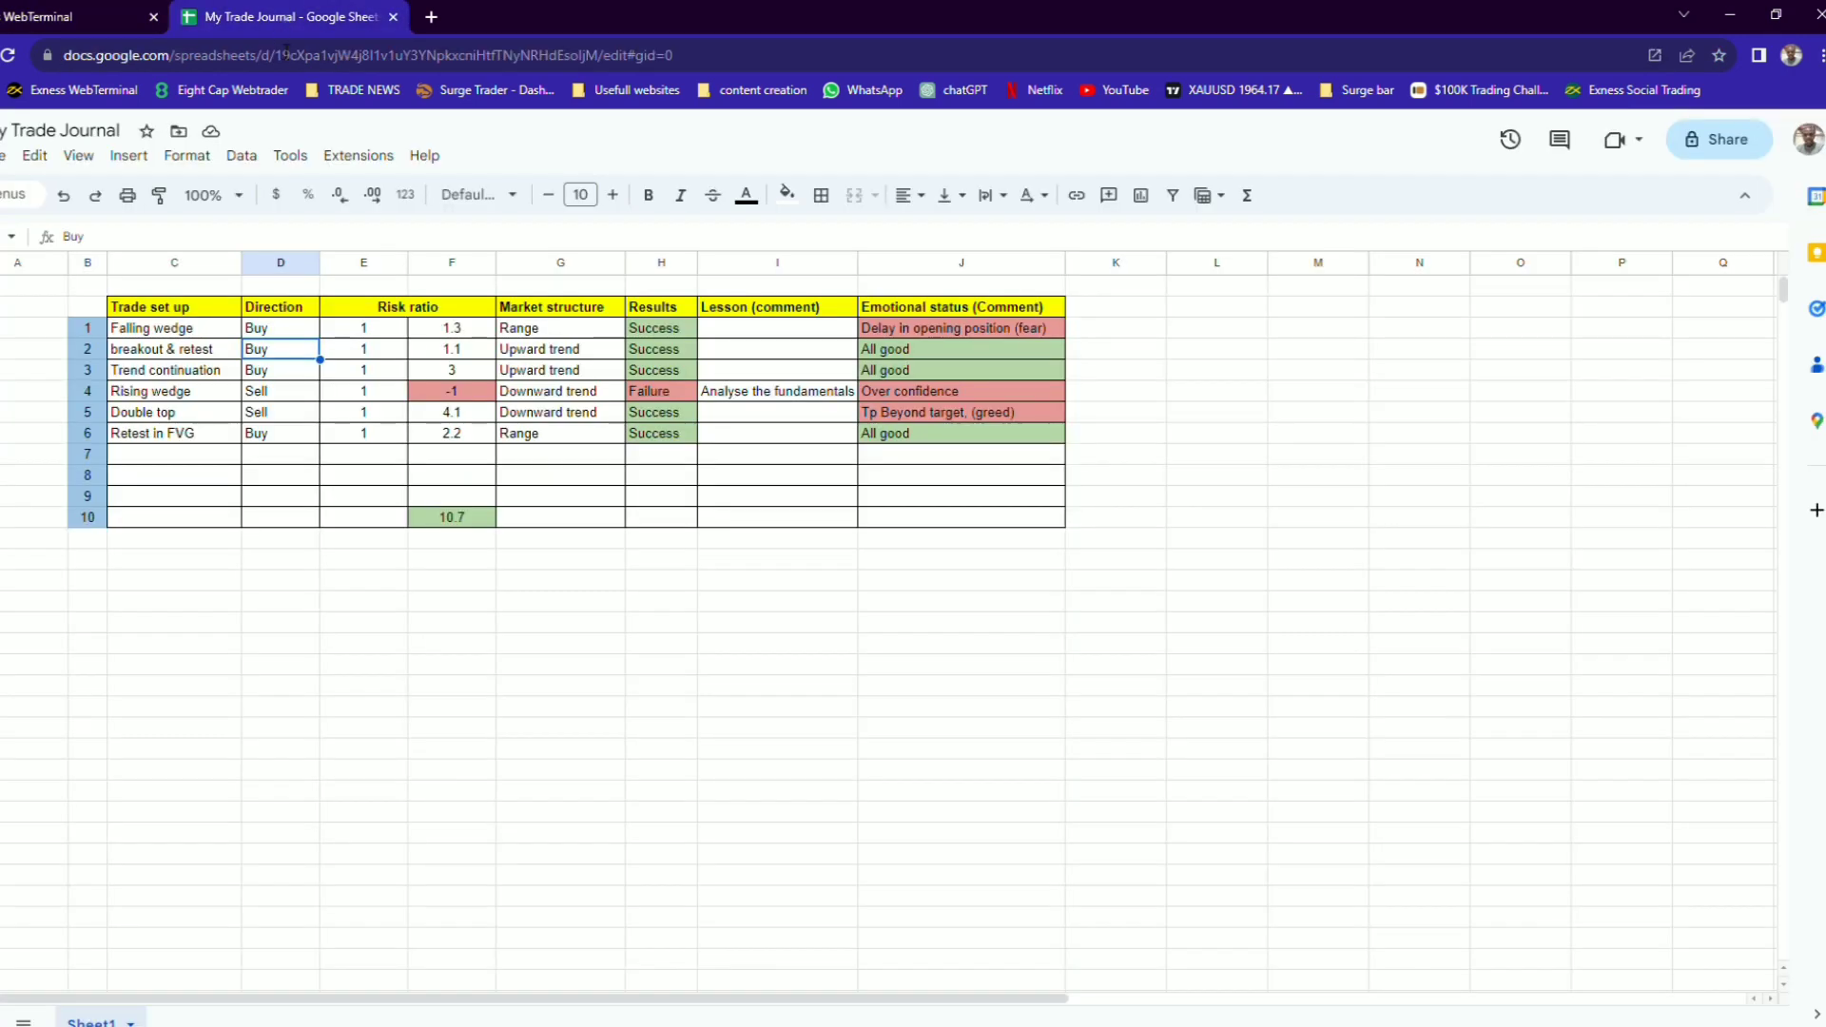
pyautogui.click(5, 16)
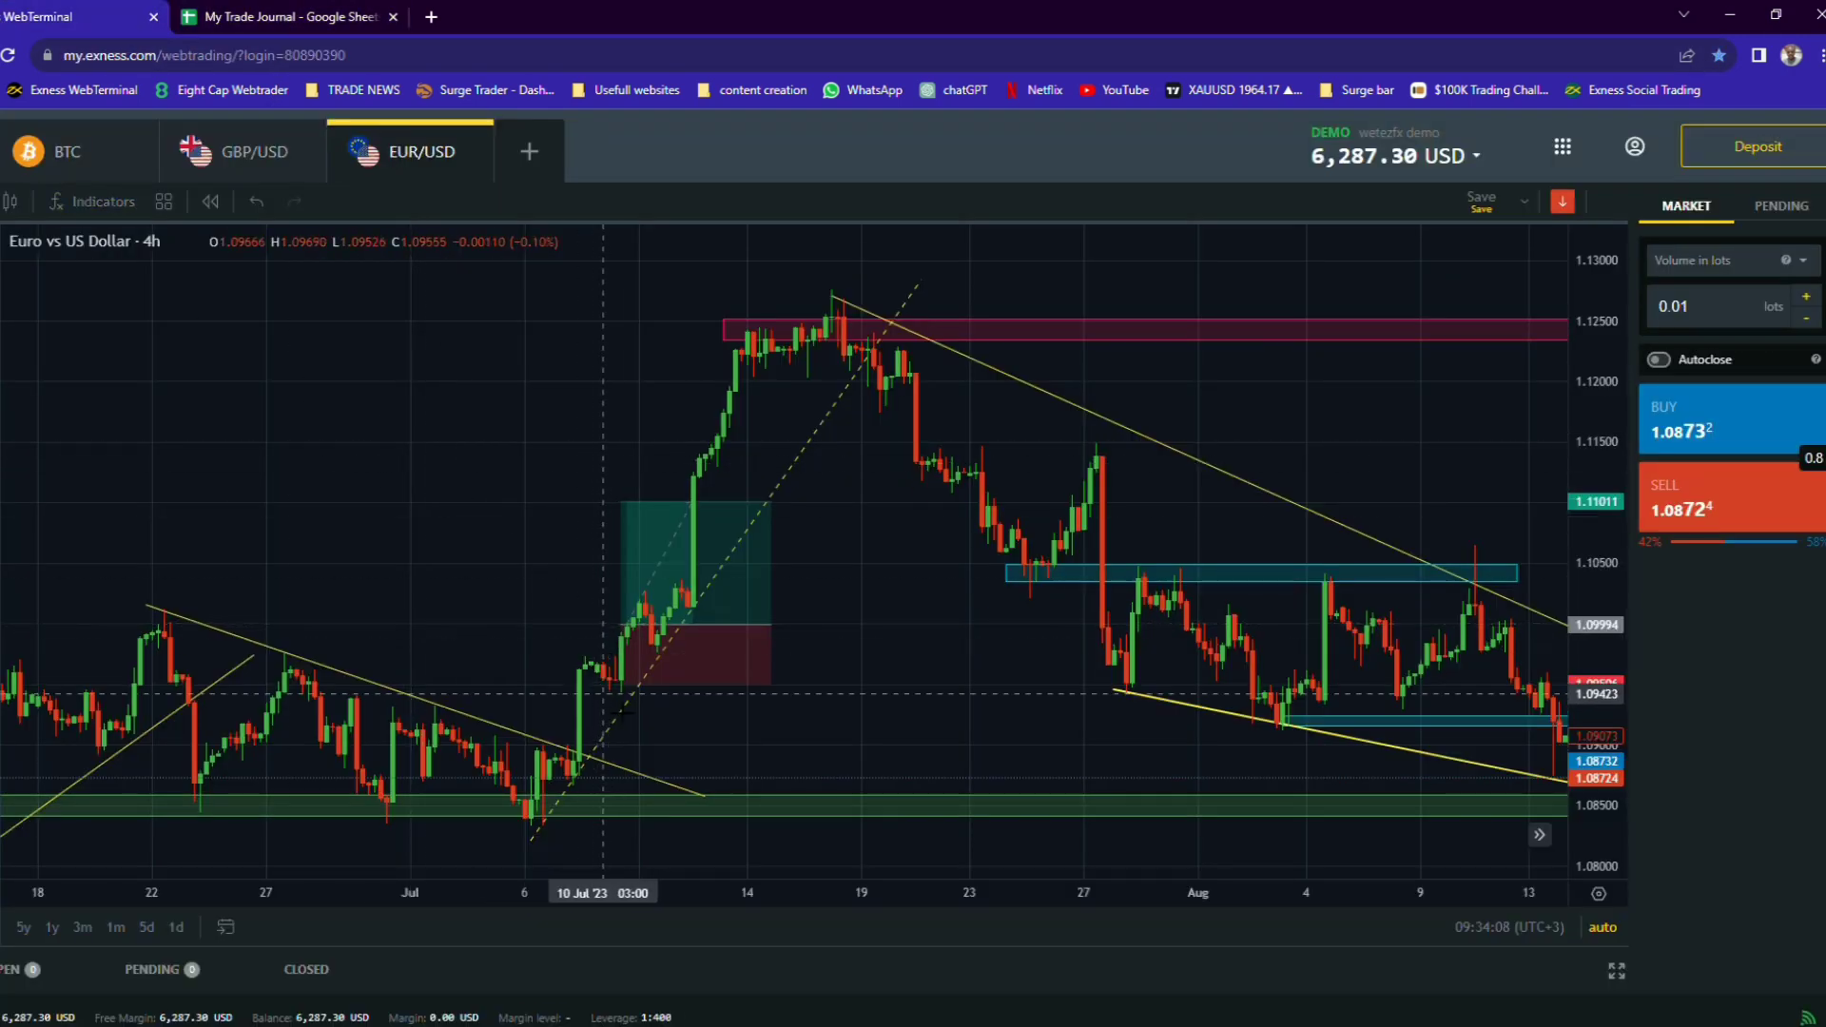
pyautogui.click(622, 684)
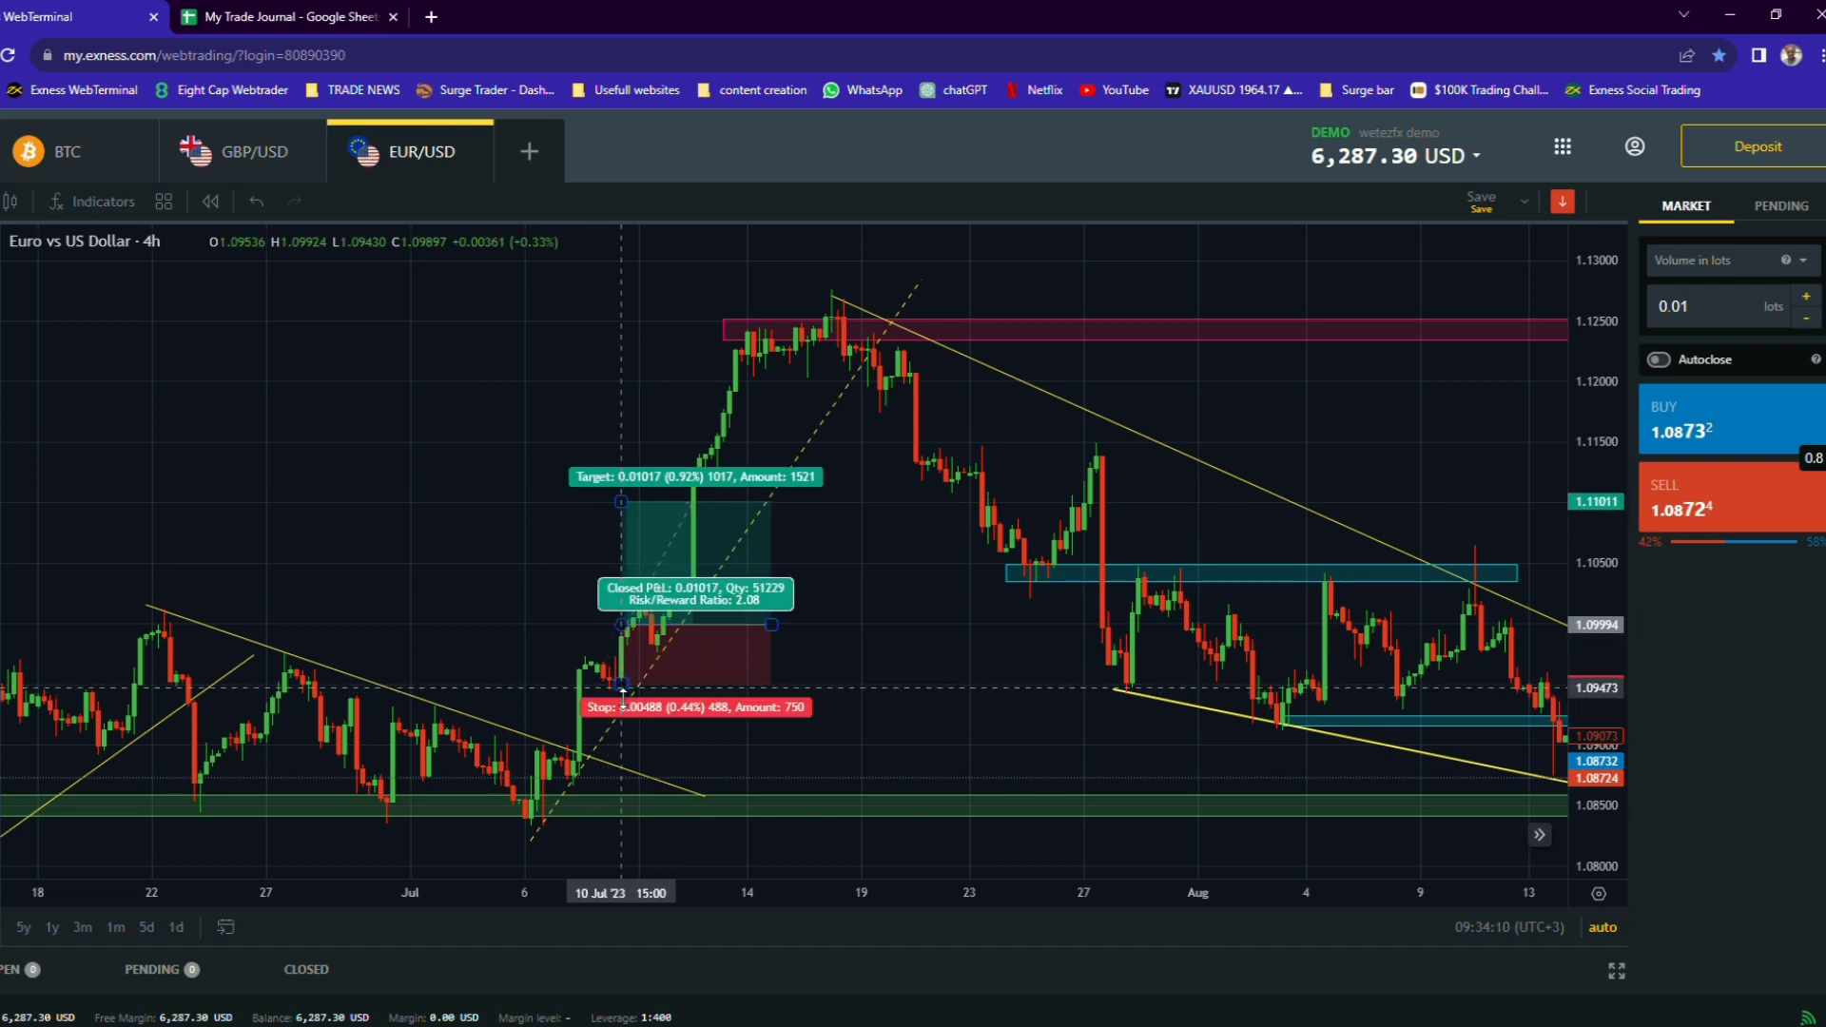
pyautogui.press('Escape')
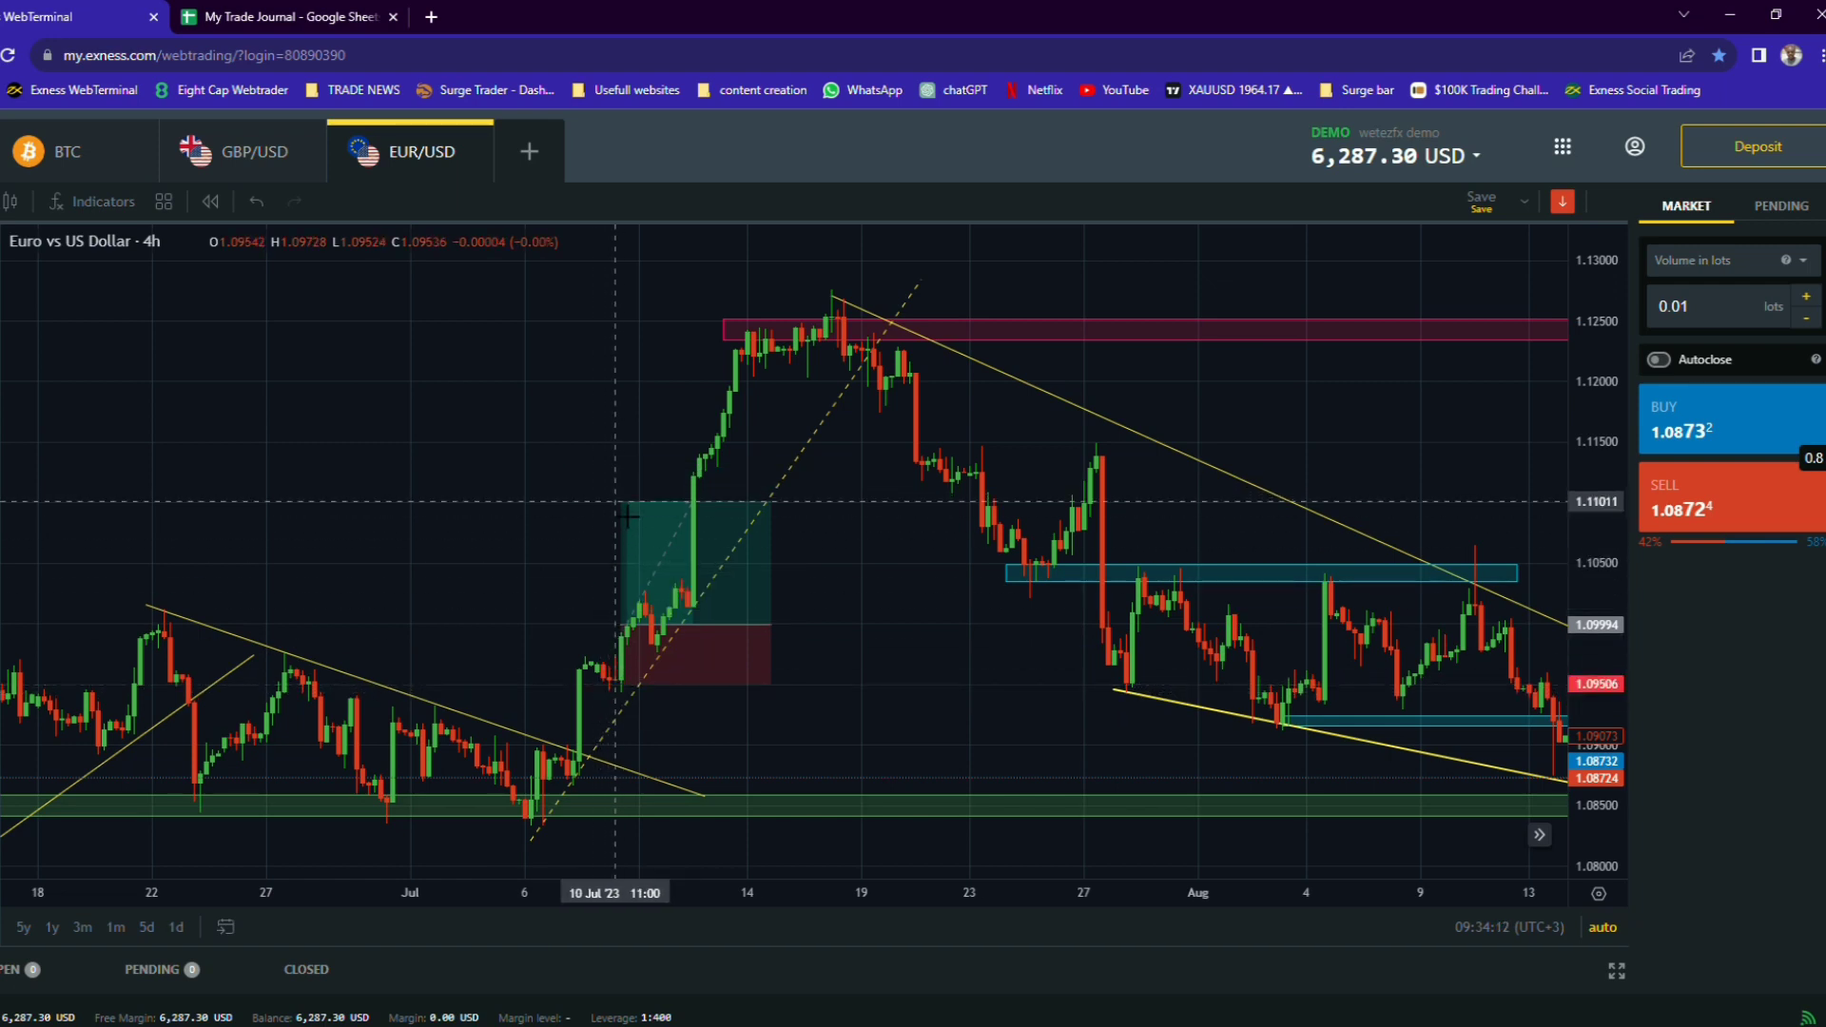
# - Review the journal's Market structure column and the price trend preceding the position in WebTerminal, and reset the chart view
pyautogui.click(261, 21)
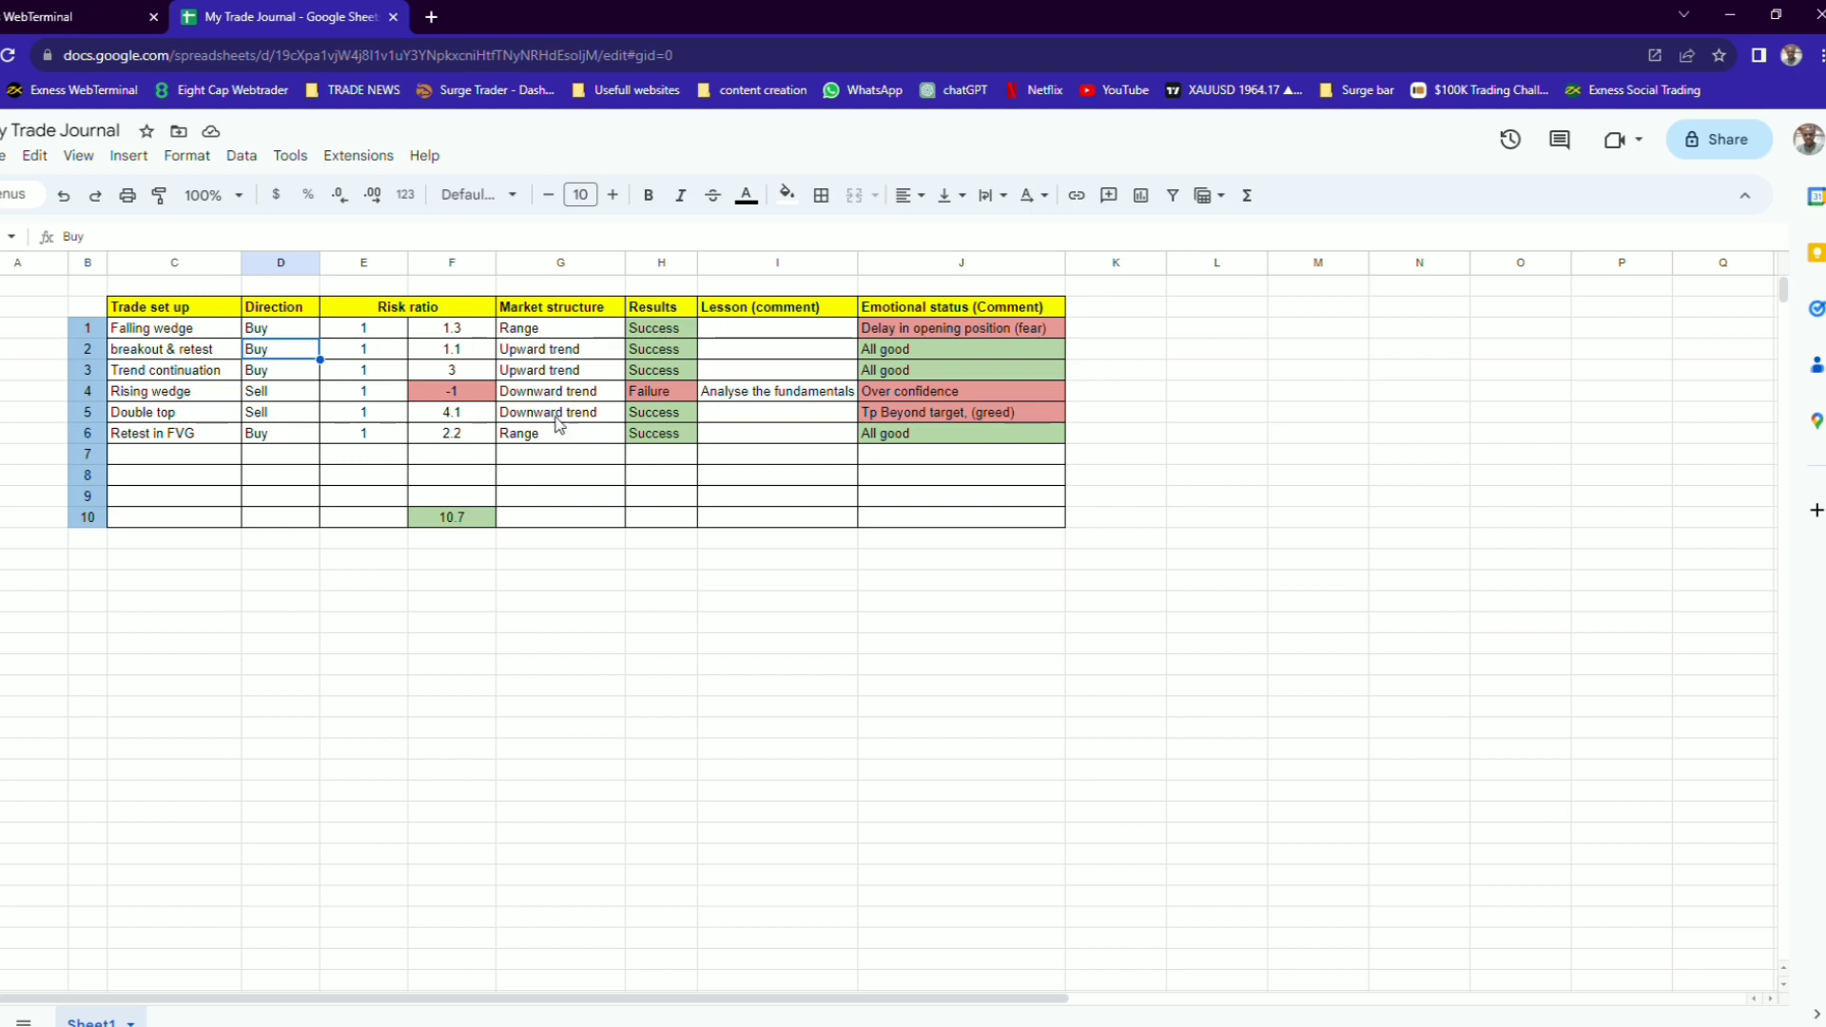
pyautogui.click(59, 21)
pyautogui.scroll(-2, 305, 286)
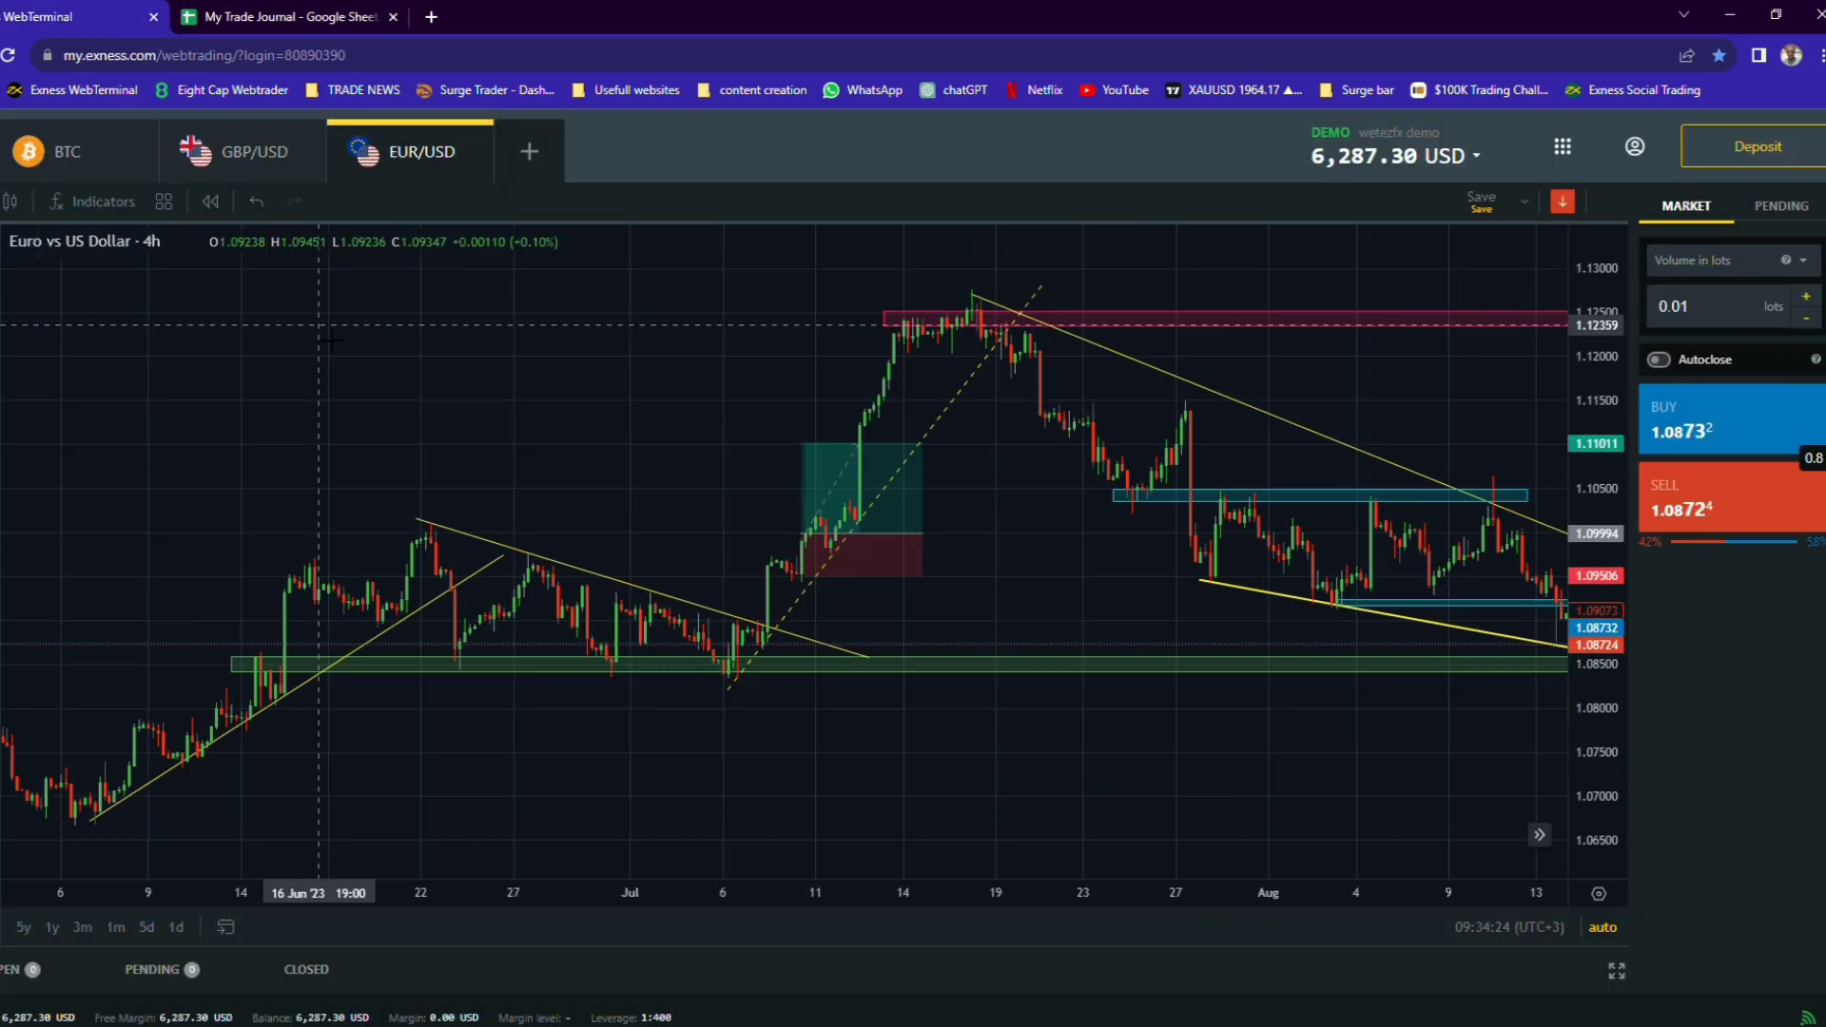
pyautogui.rightClick(468, 407)
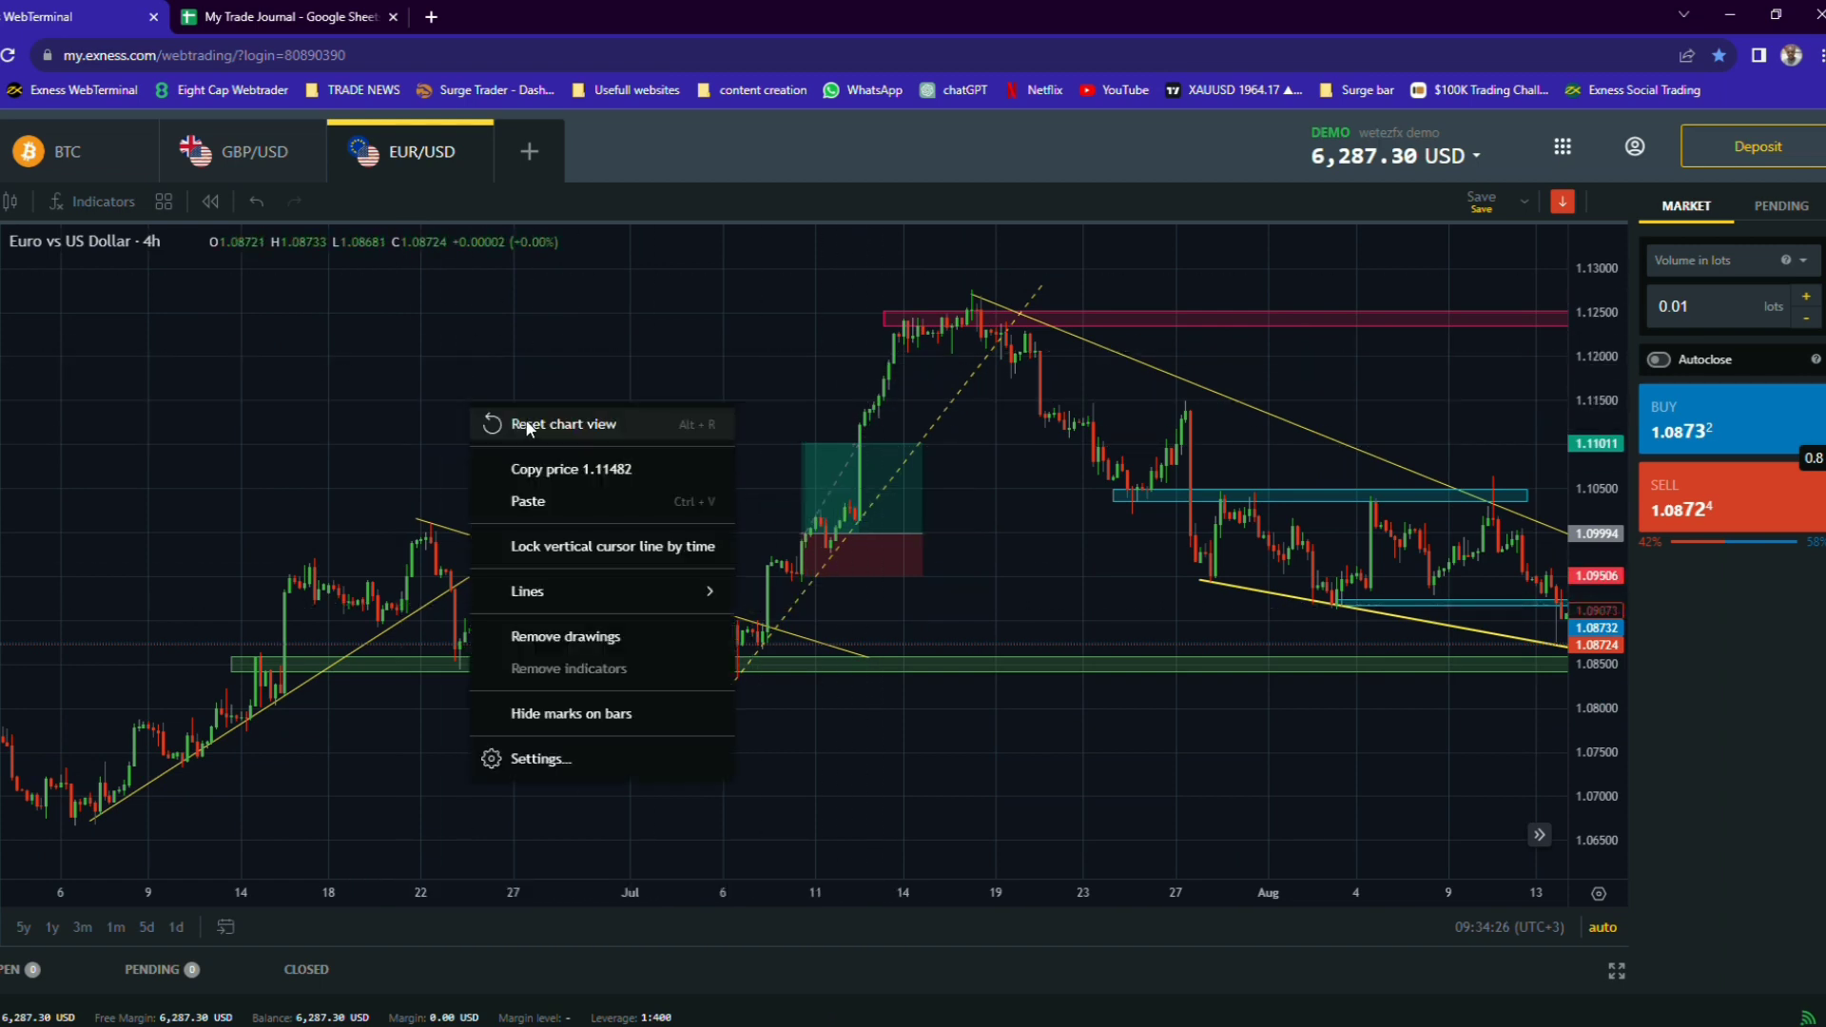
pyautogui.click(513, 419)
# - Examine the trade outcome around the long position on the chart and the journal's remaining columns, including Emotional status (Comment)
pyautogui.click(352, 18)
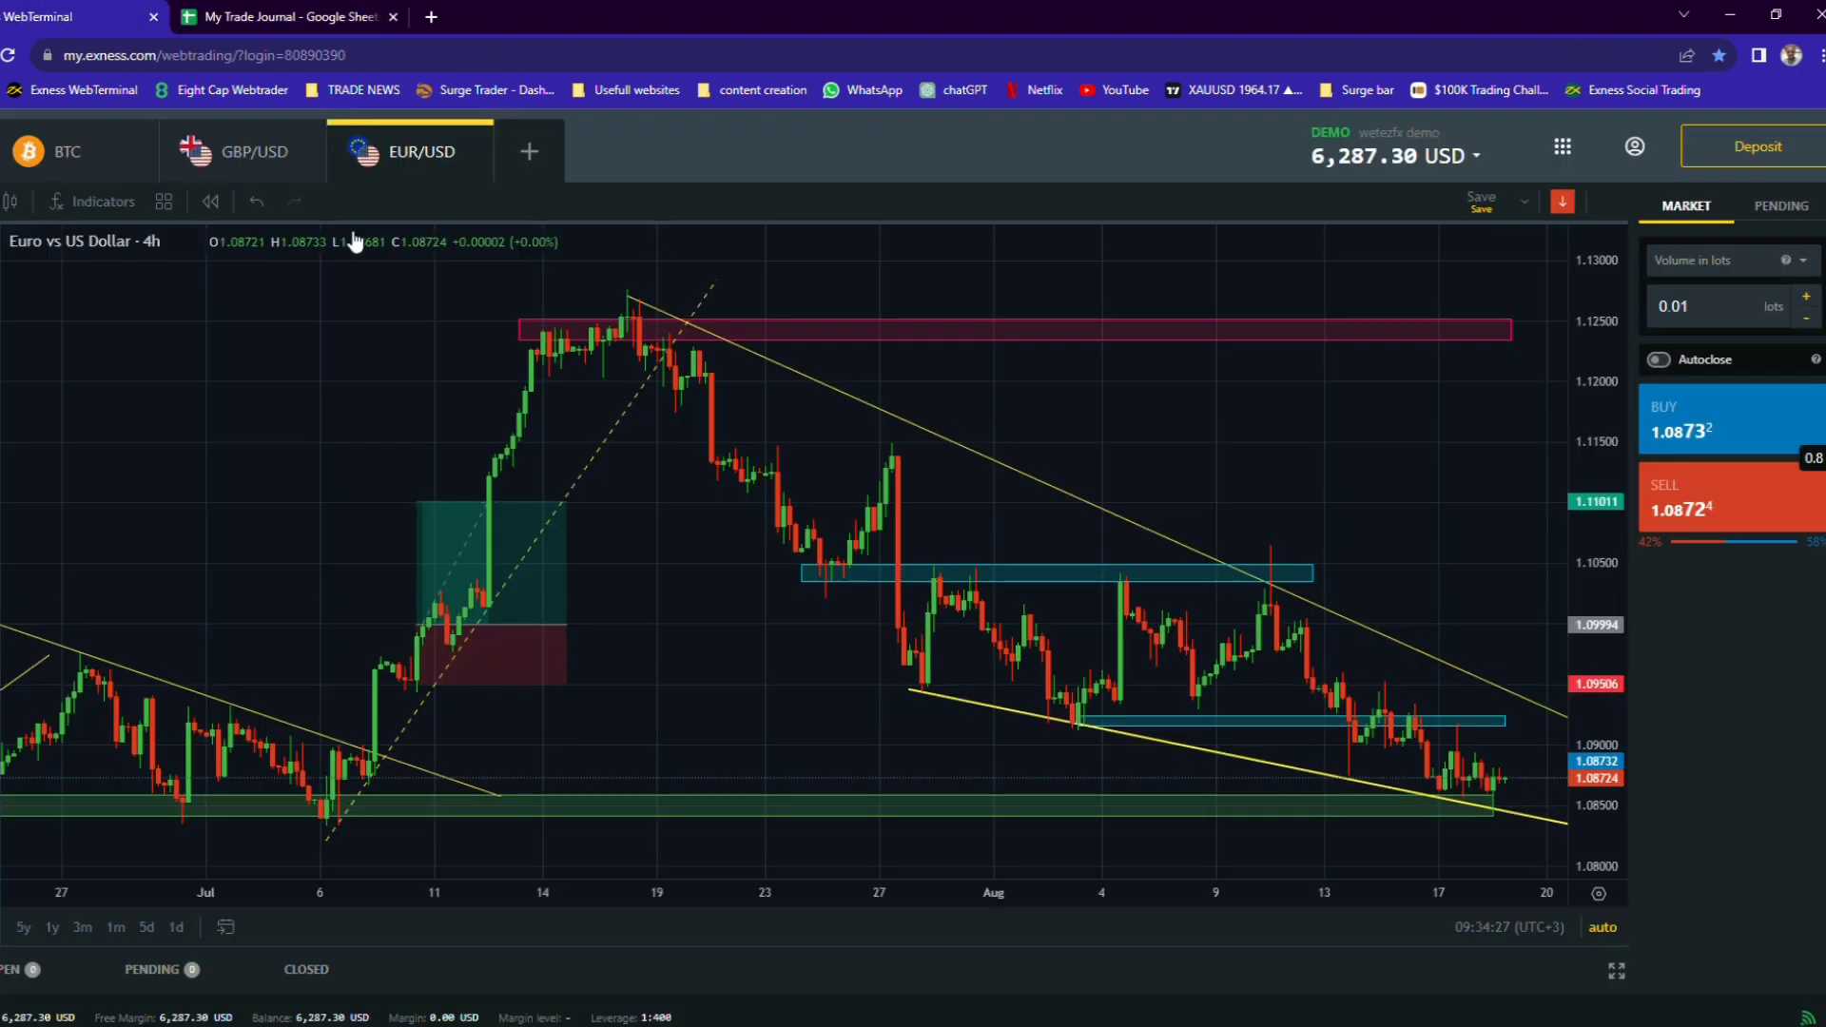
pyautogui.click(29, 16)
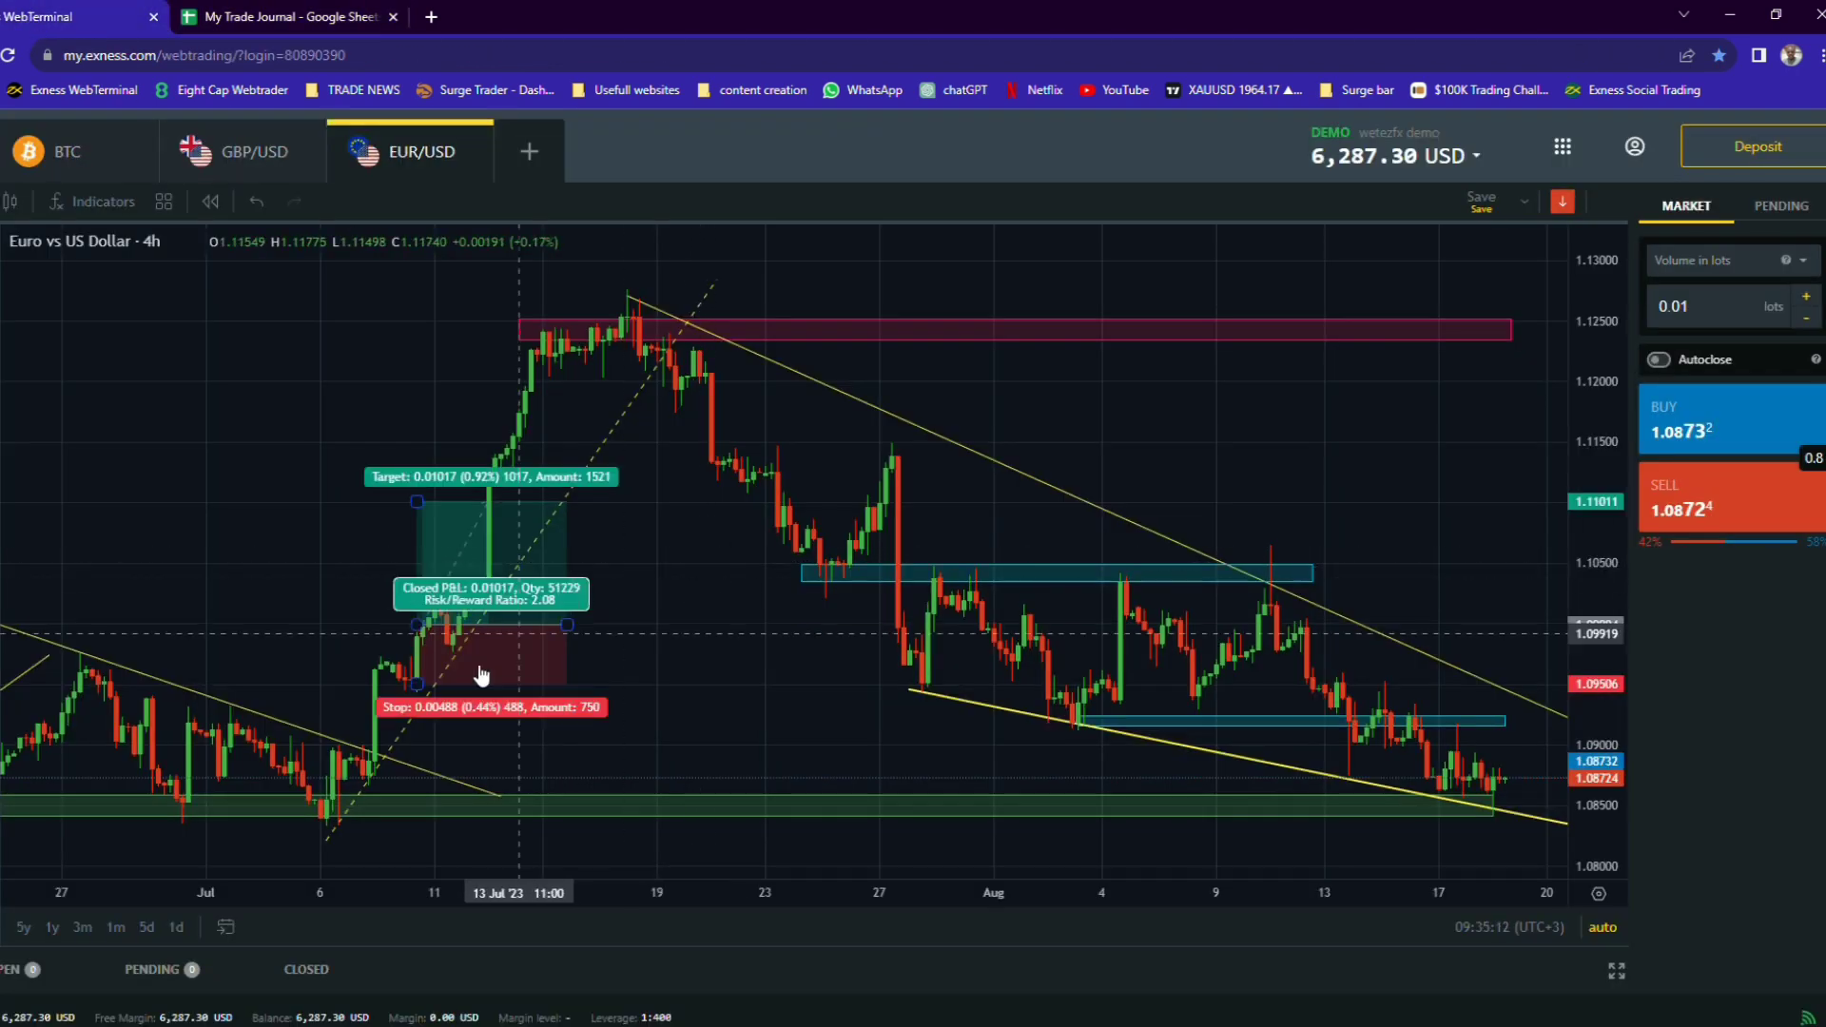
pyautogui.moveTo(704, 655); pyautogui.dragTo(816, 655)
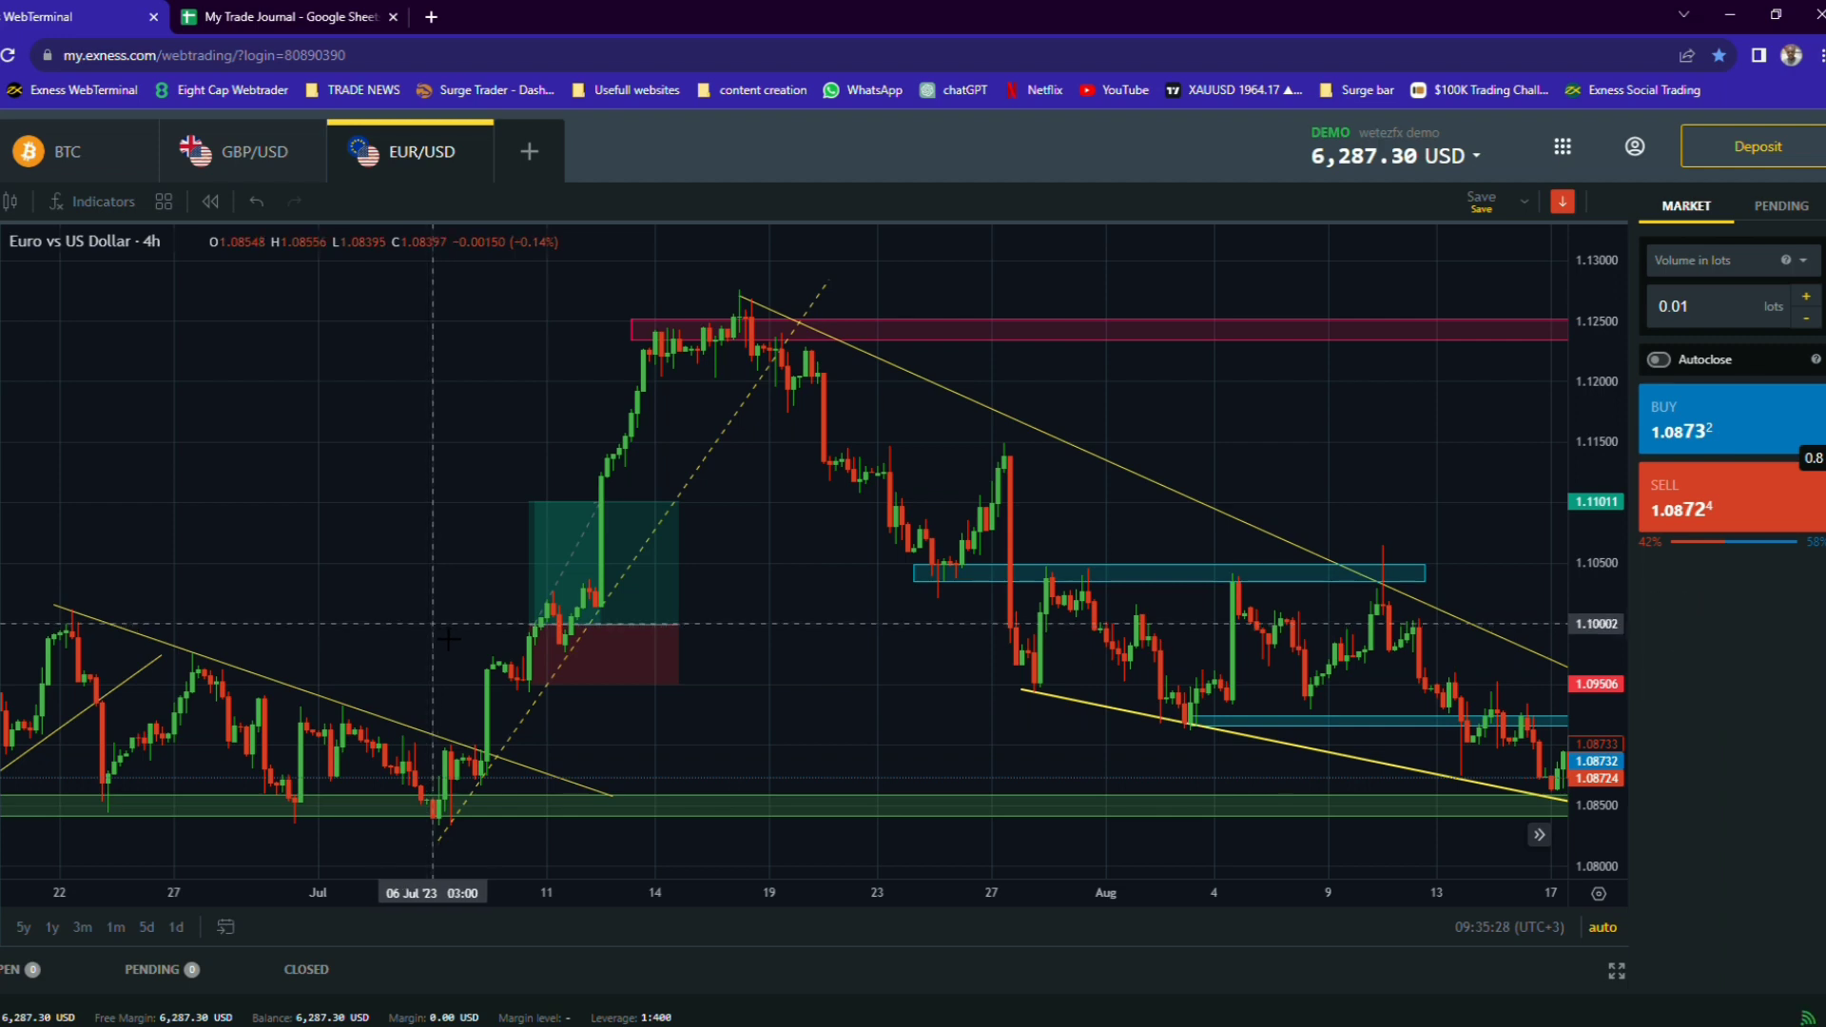
pyautogui.click(238, 19)
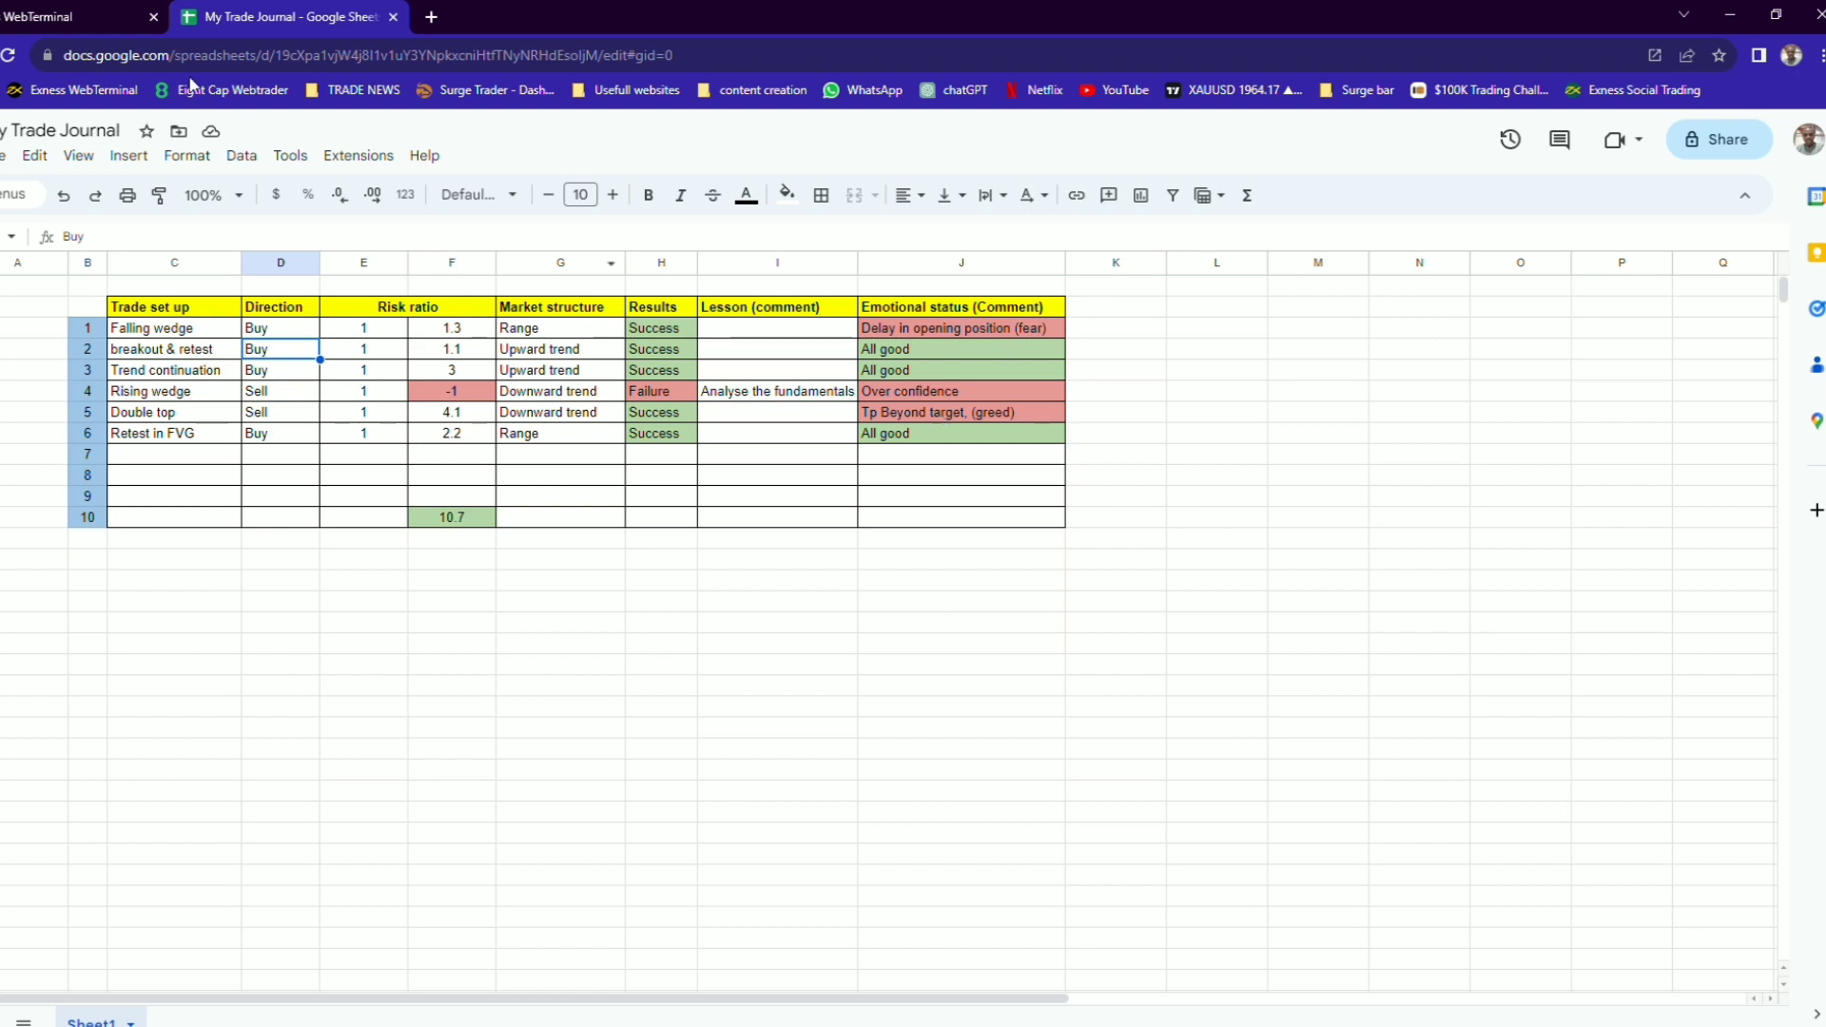
pyautogui.click(82, 27)
pyautogui.click(626, 515)
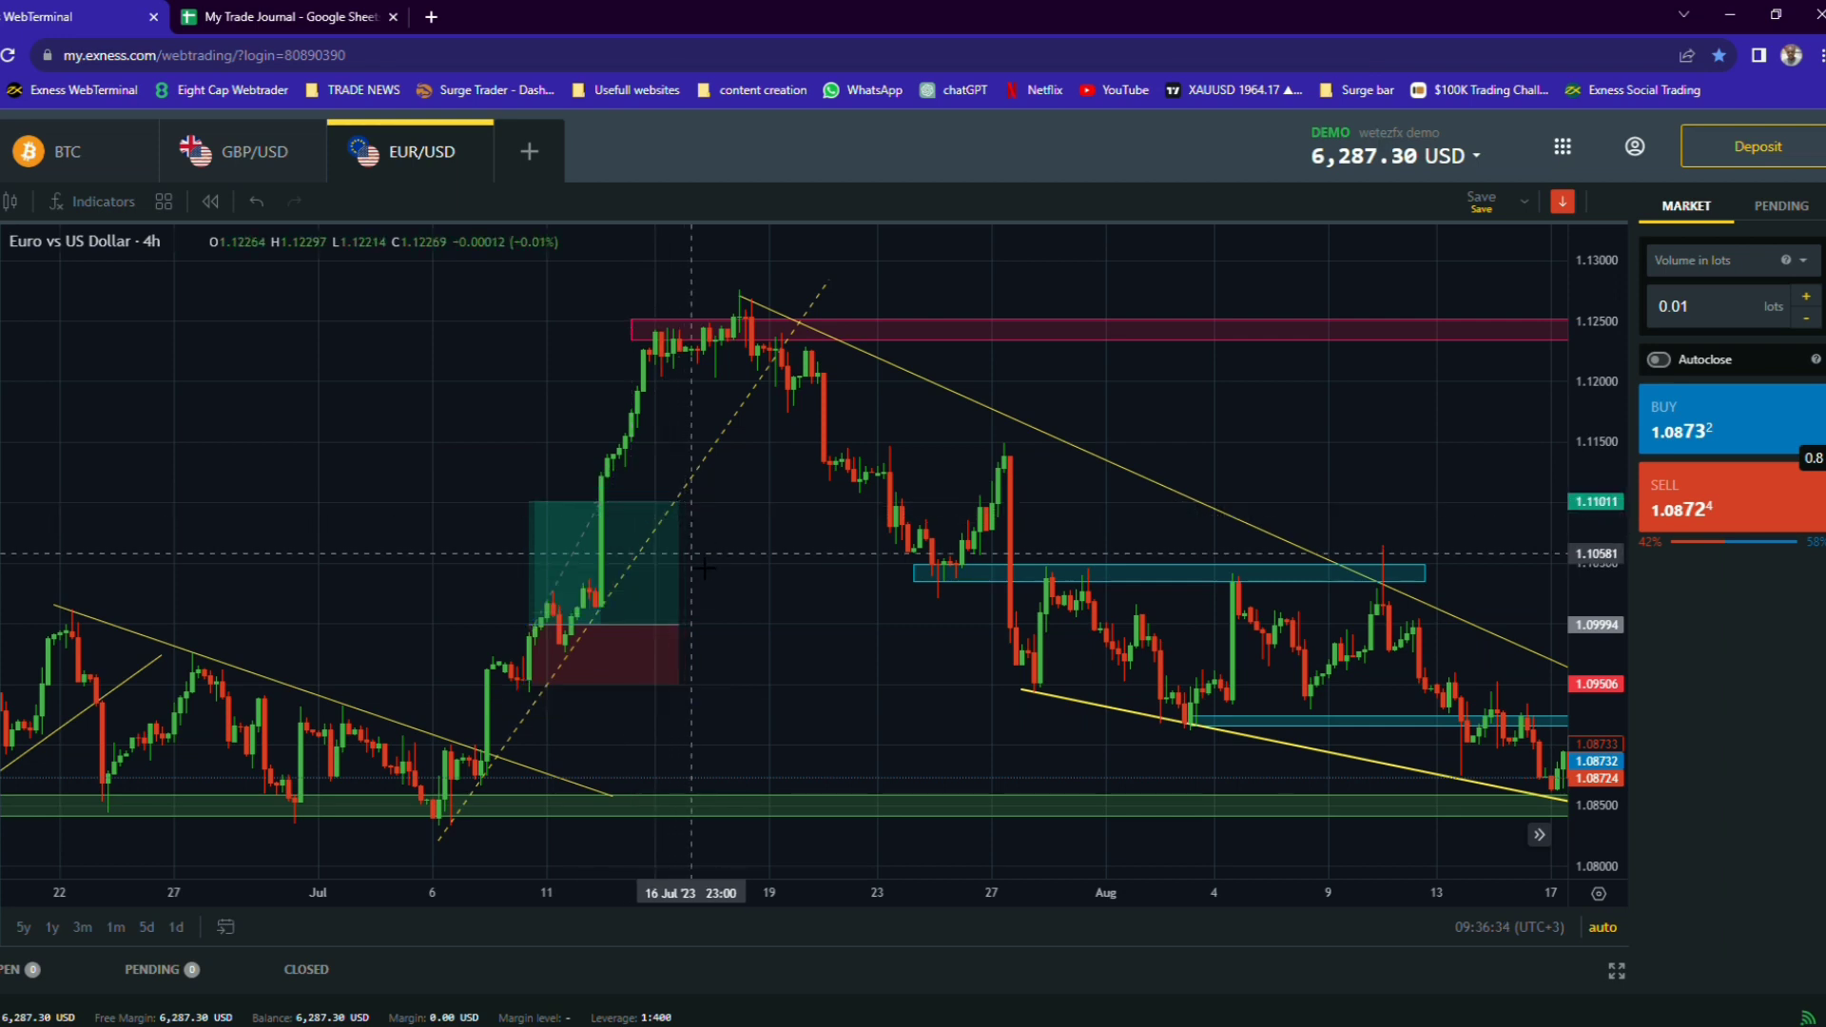
pyautogui.click(313, 17)
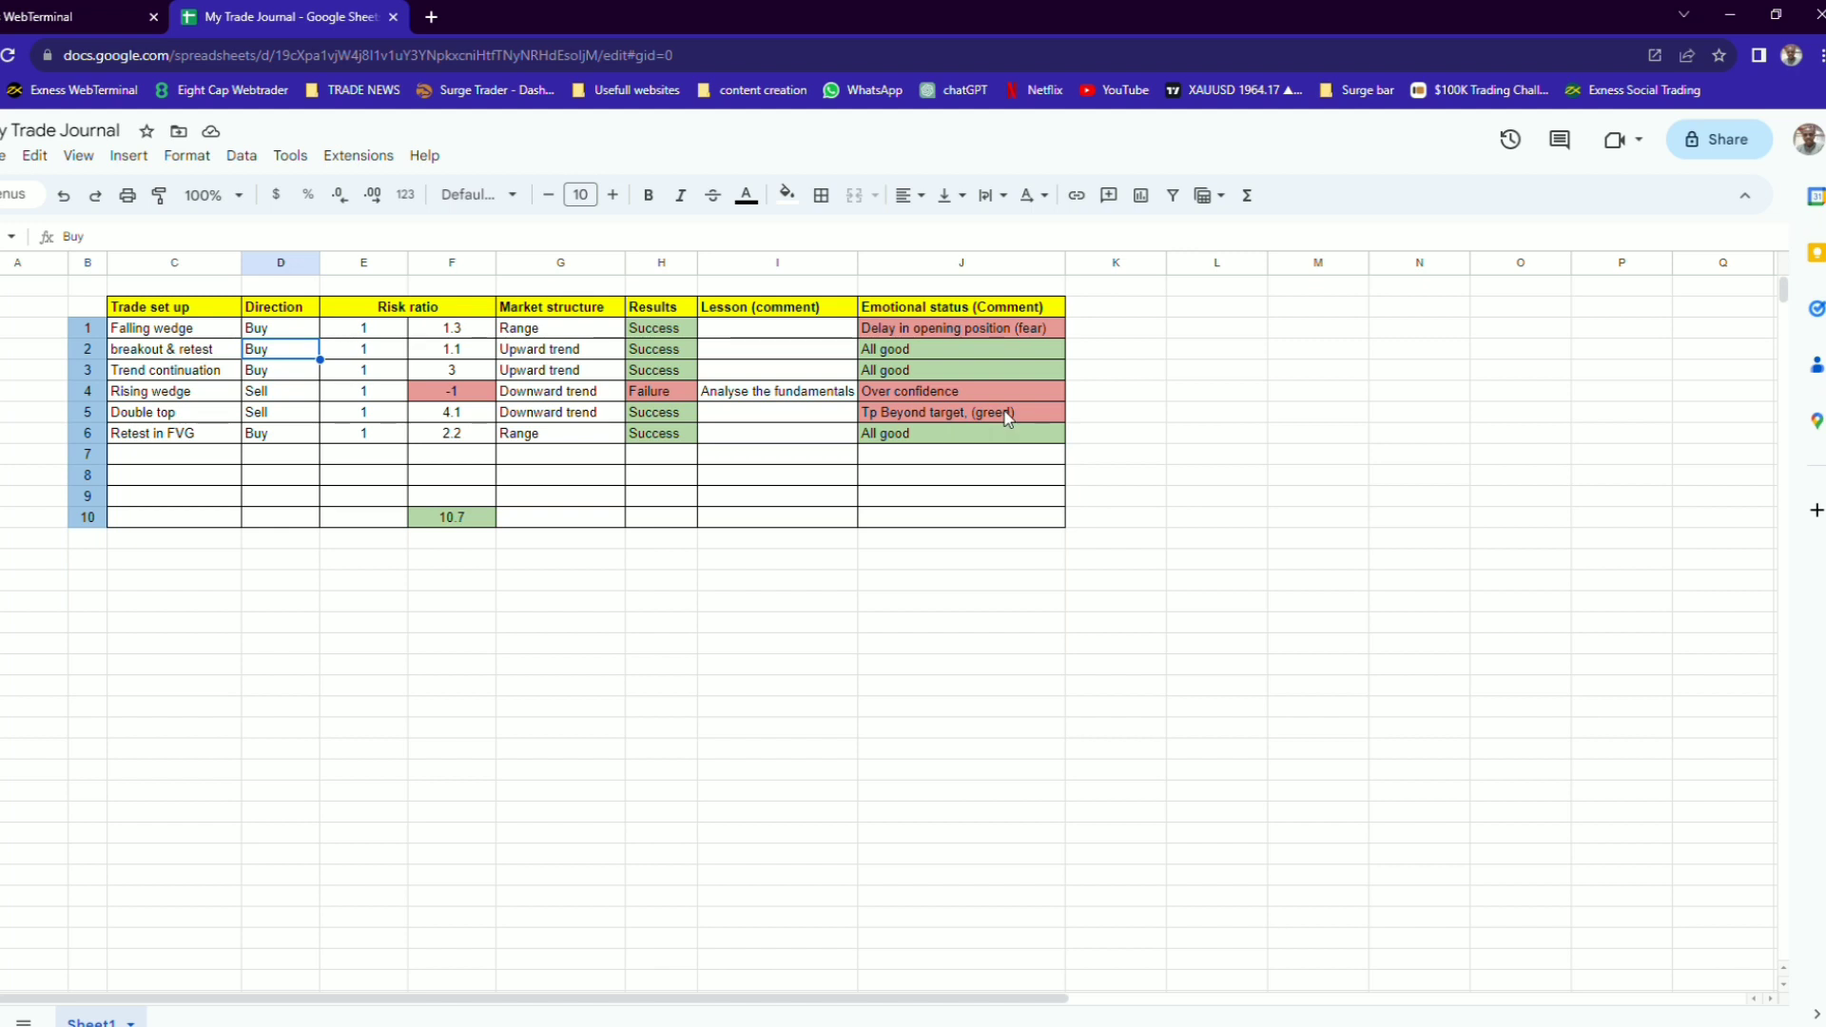
# - Review the Emotional status comment for the Retest in FVG trade and the journal's column headings from Trade set up onward
pyautogui.click(932, 437)
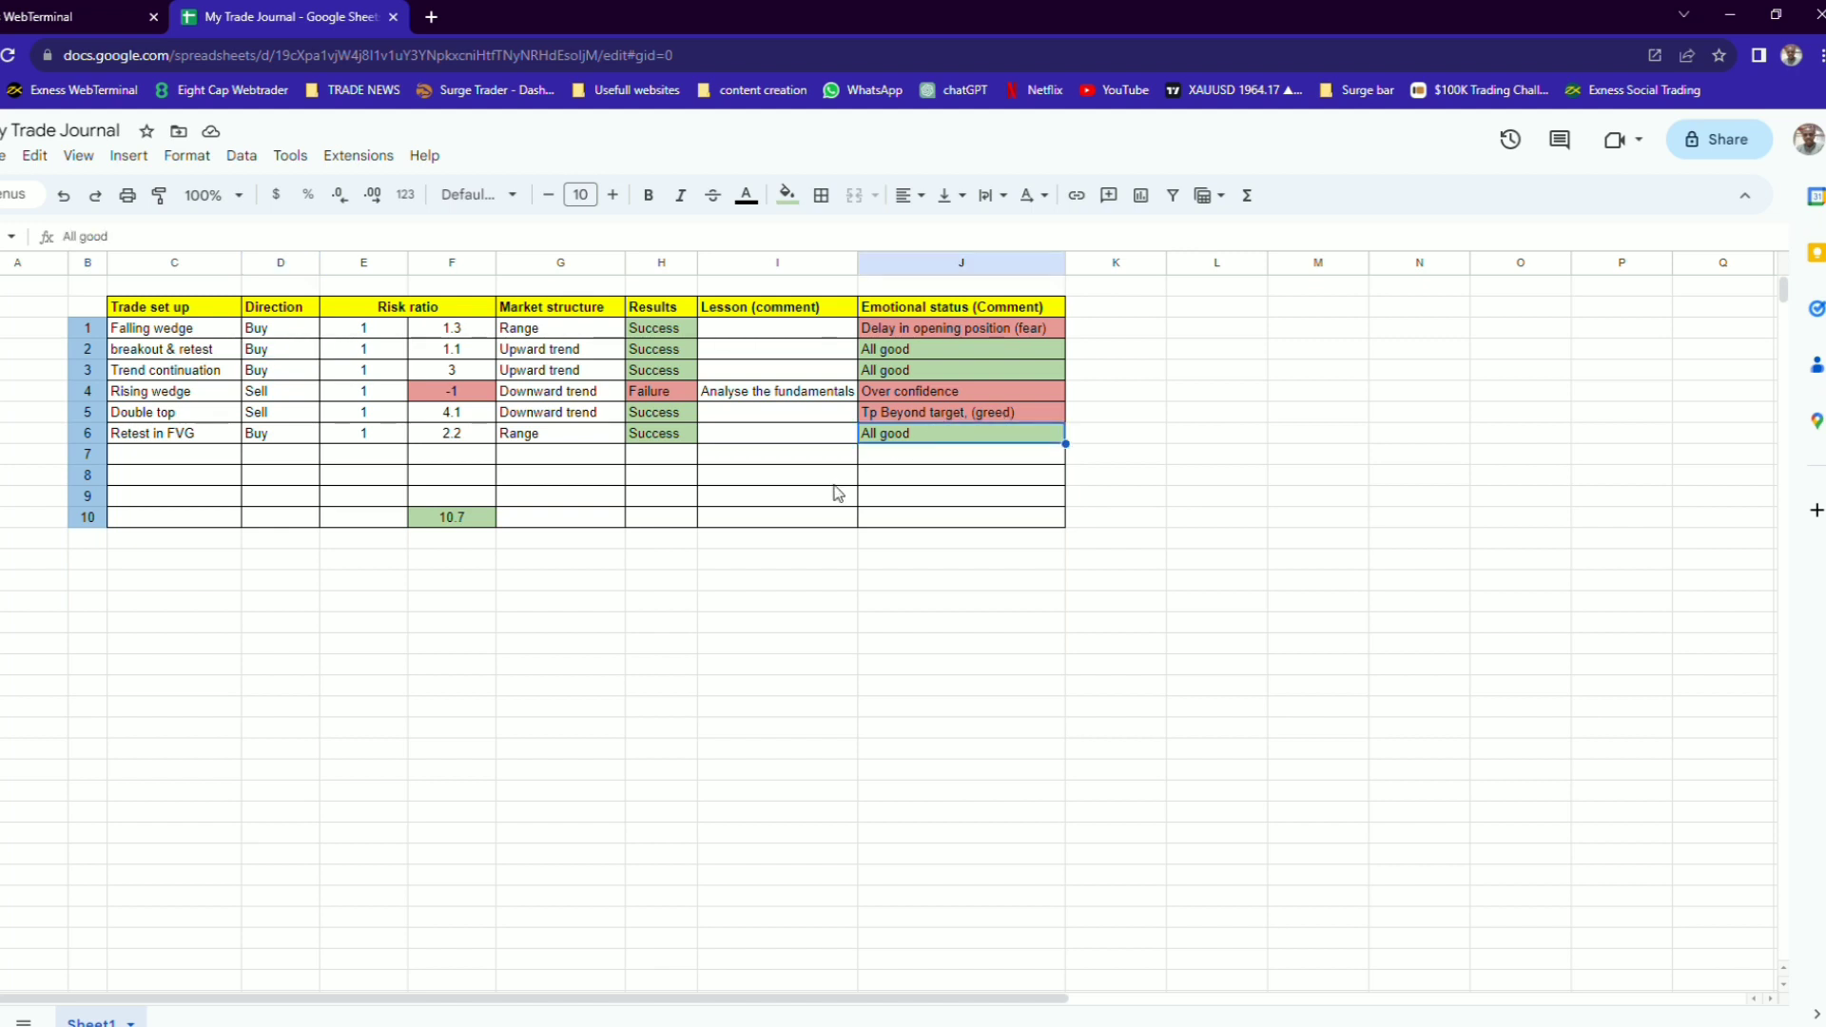
pyautogui.click(170, 315)
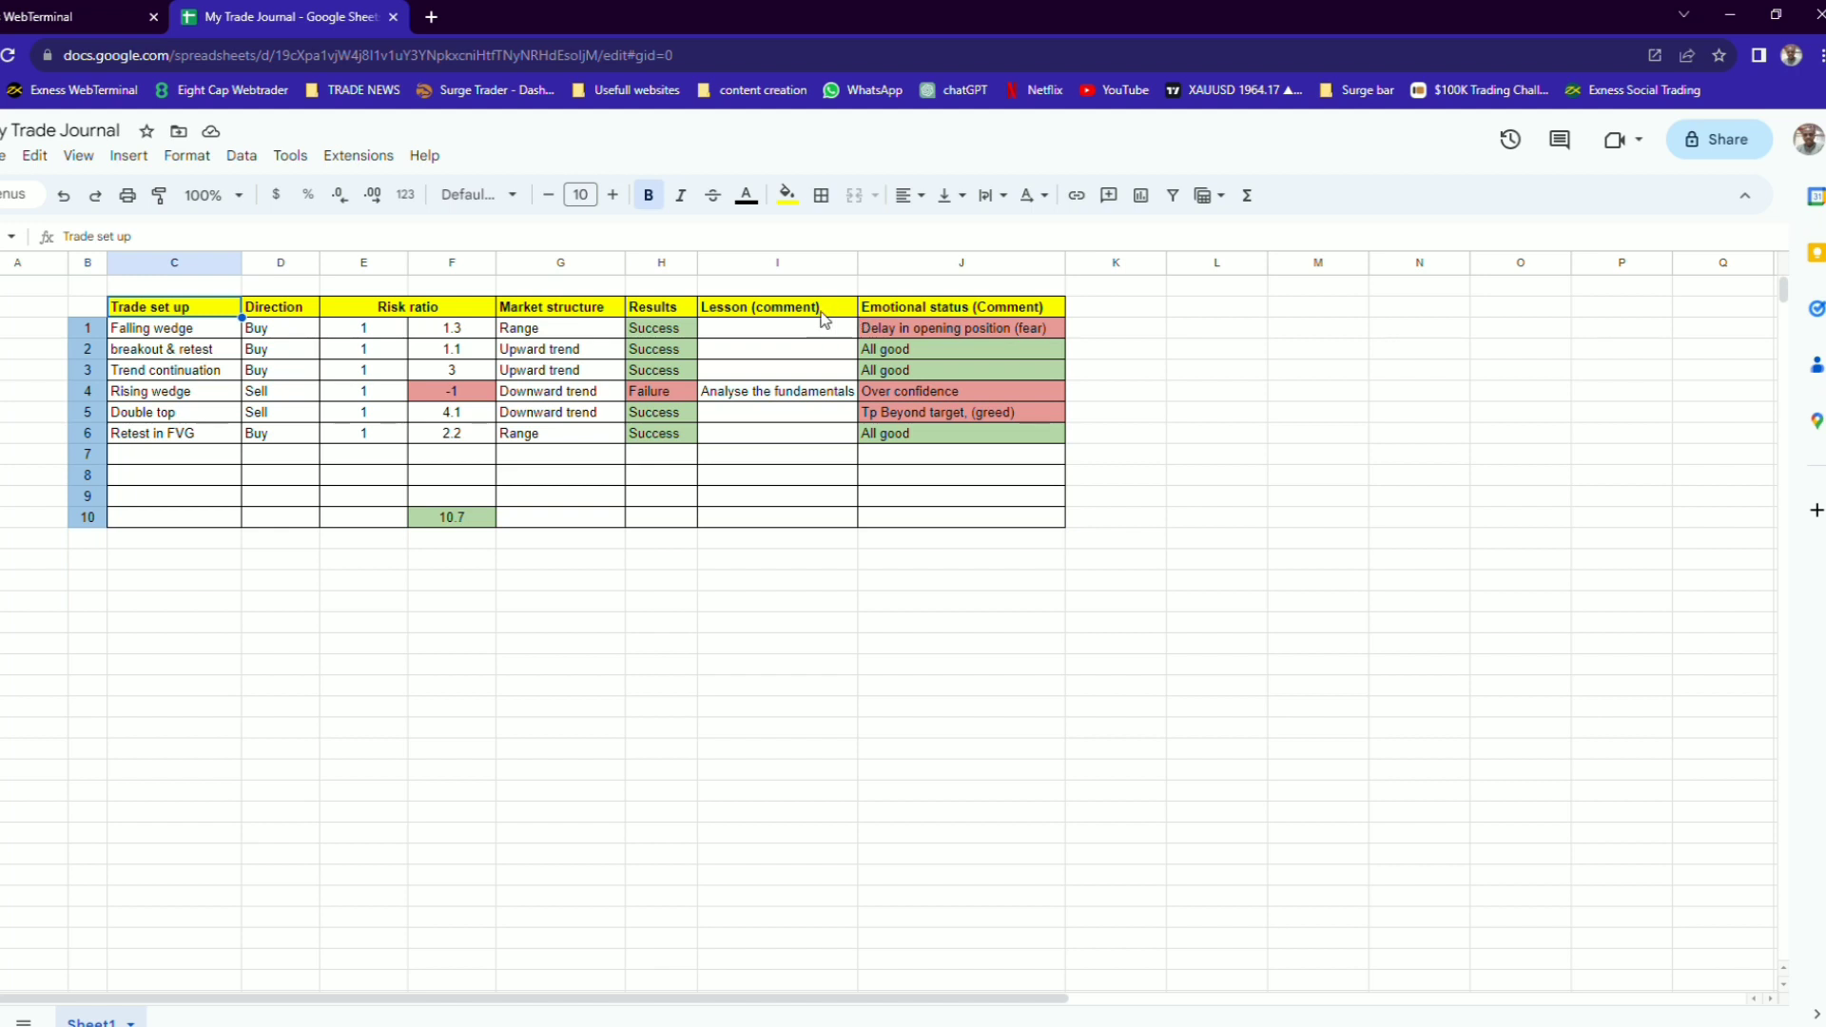
# - In WebTerminal, draw a descending trend line on the EUR/USD chart from about 1.10491 on 30 Jul to about 1.09395 on 07 Aug
pyautogui.click(37, 17)
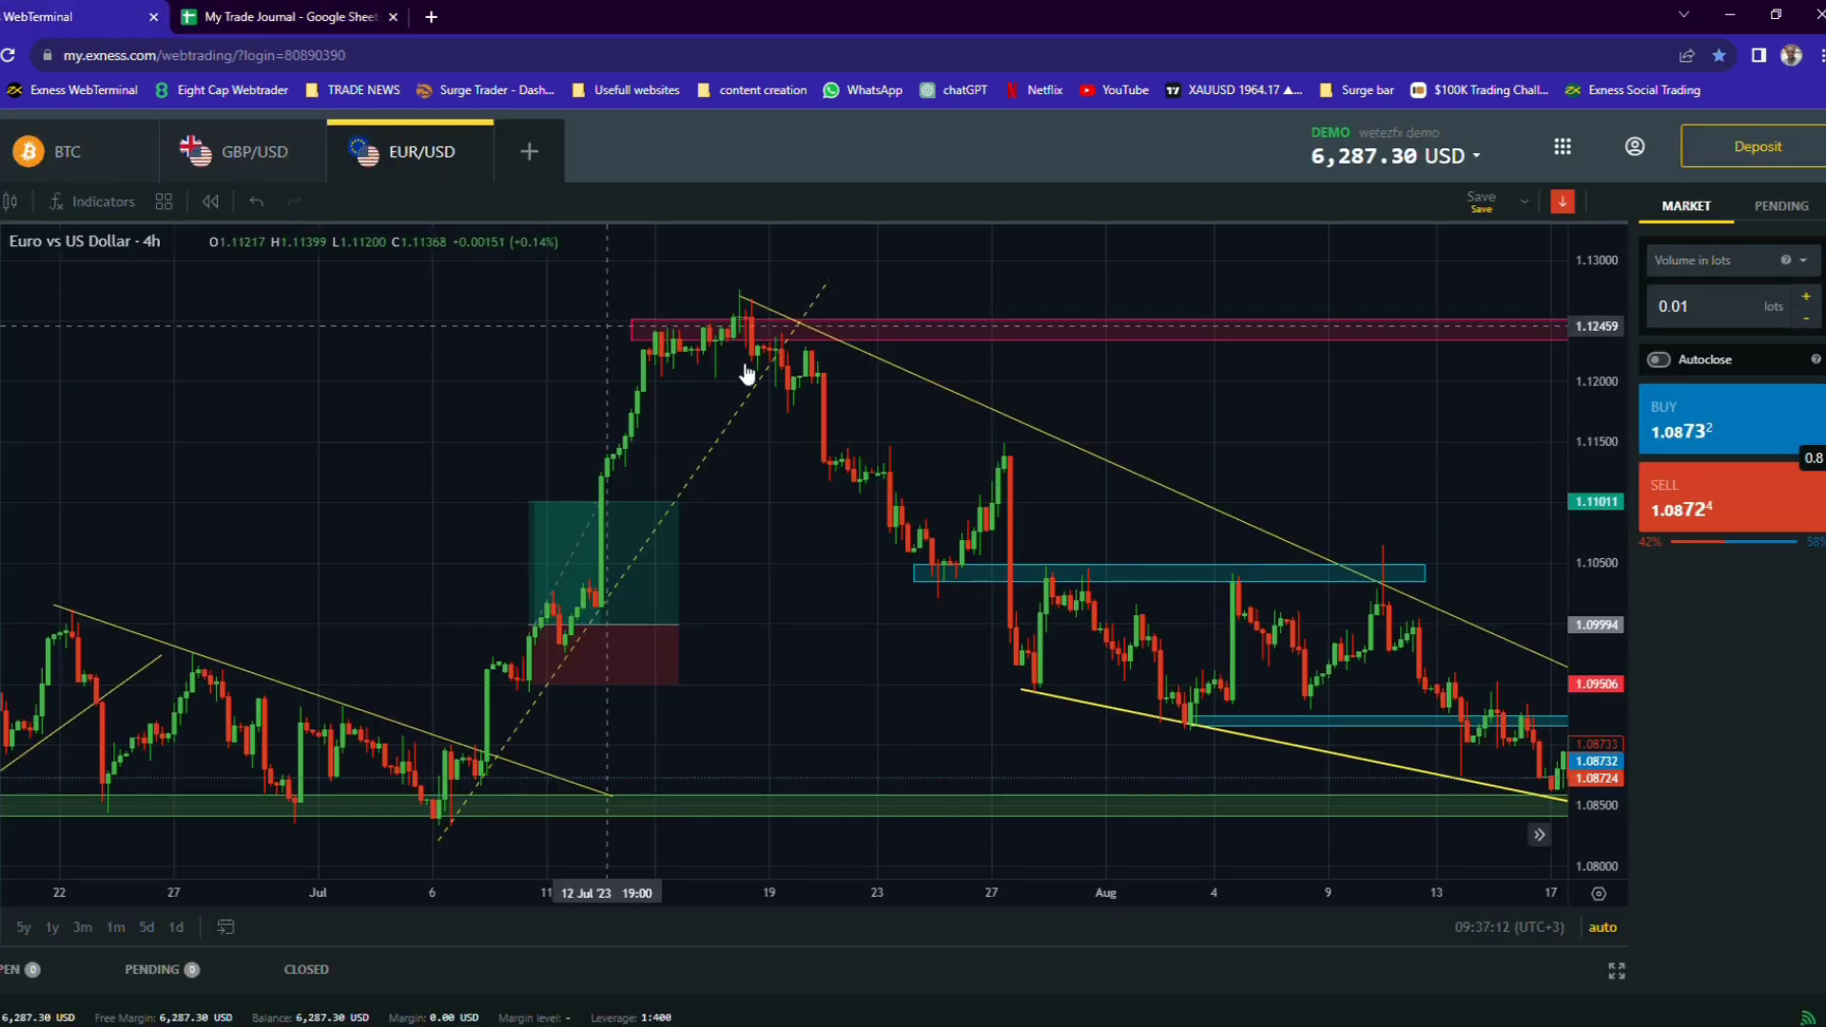
pyautogui.moveTo(835, 614); pyautogui.dragTo(625, 546)
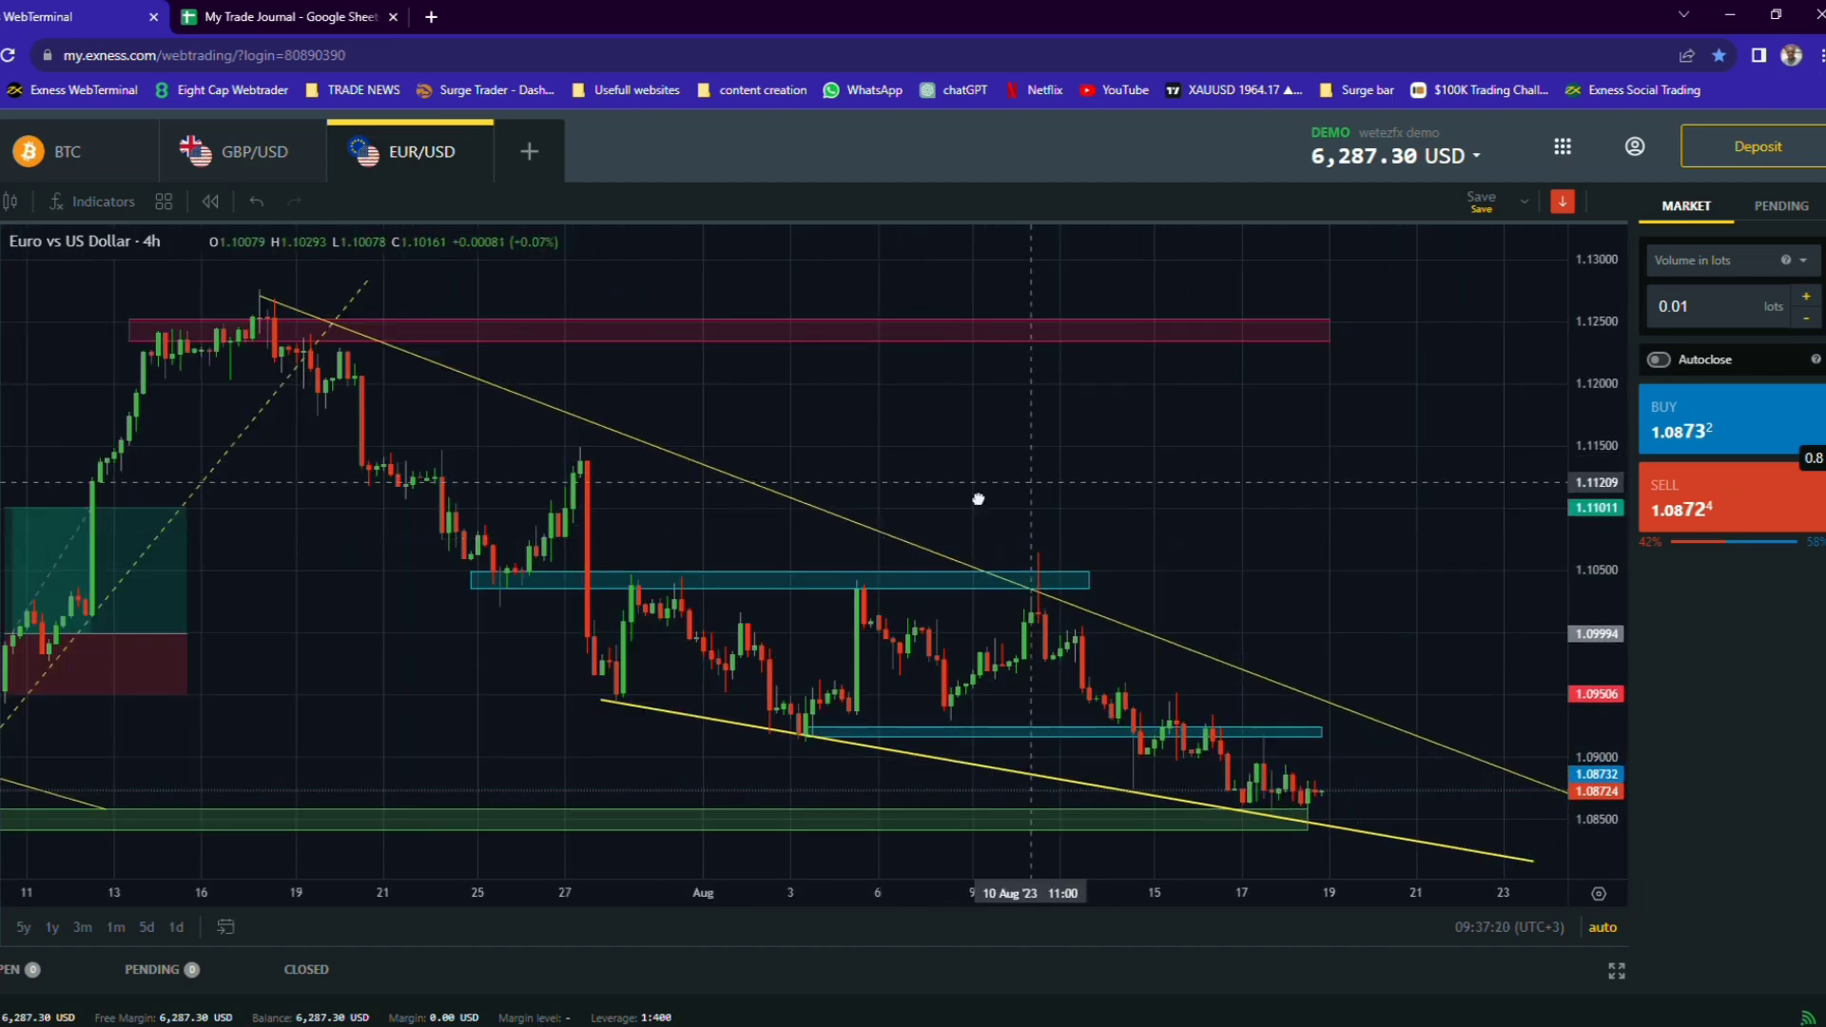
pyautogui.moveTo(979, 498); pyautogui.dragTo(908, 502)
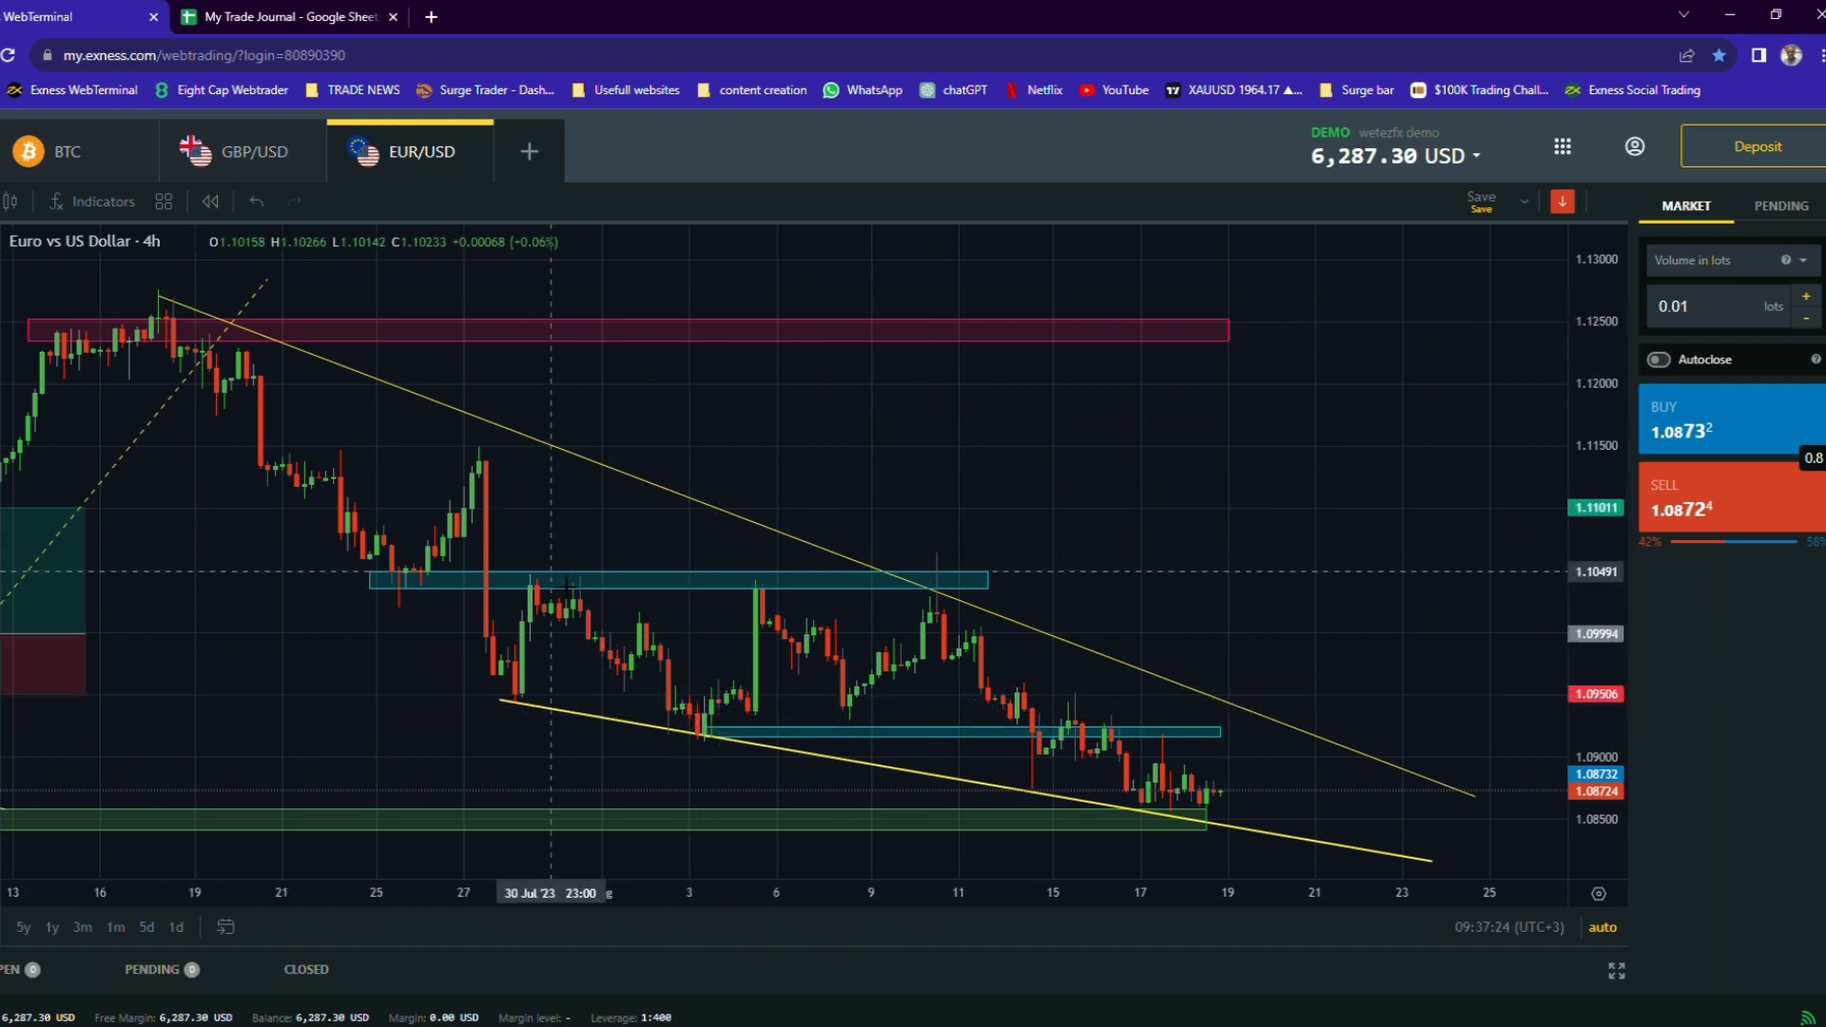
pyautogui.hotkey('alt', 't')
pyautogui.moveTo(551, 572); pyautogui.dragTo(791, 708)
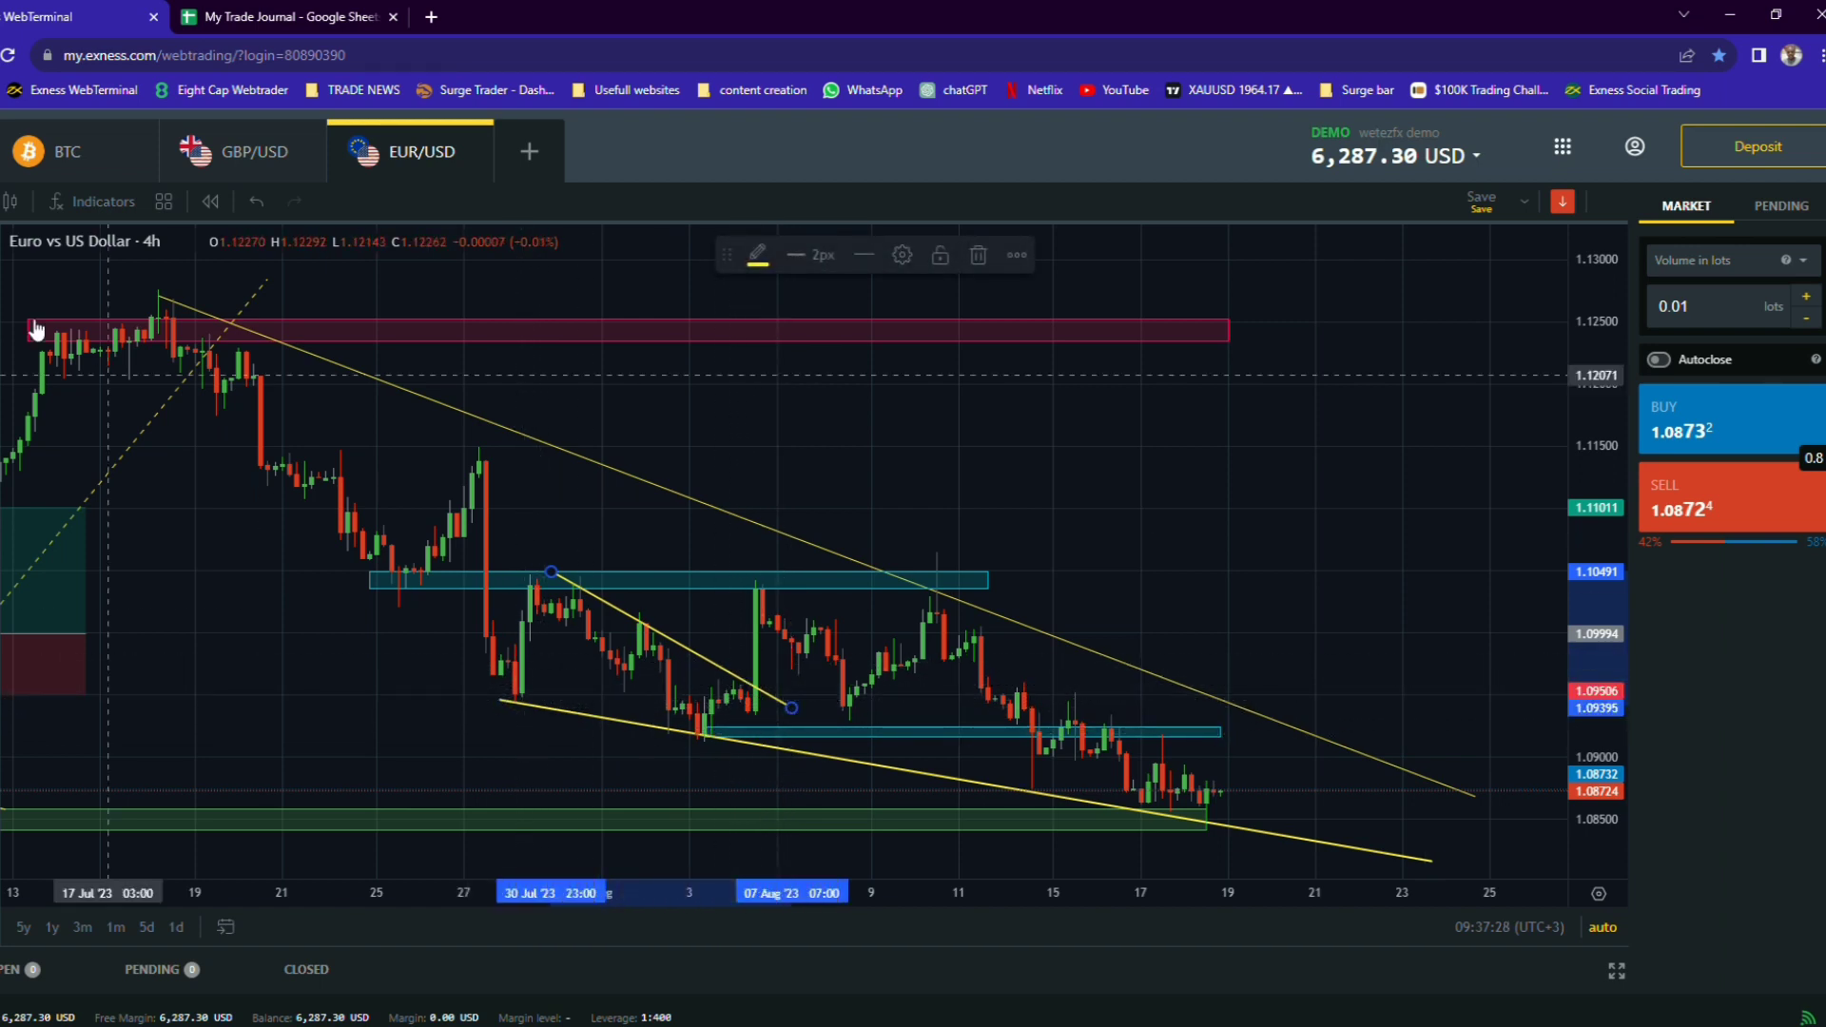
# - Add a narrow long position at the 04 Aug wedge breakout with entry 1.09653, stop 1.09266 and target 1.10330
pyautogui.click(1, 475)
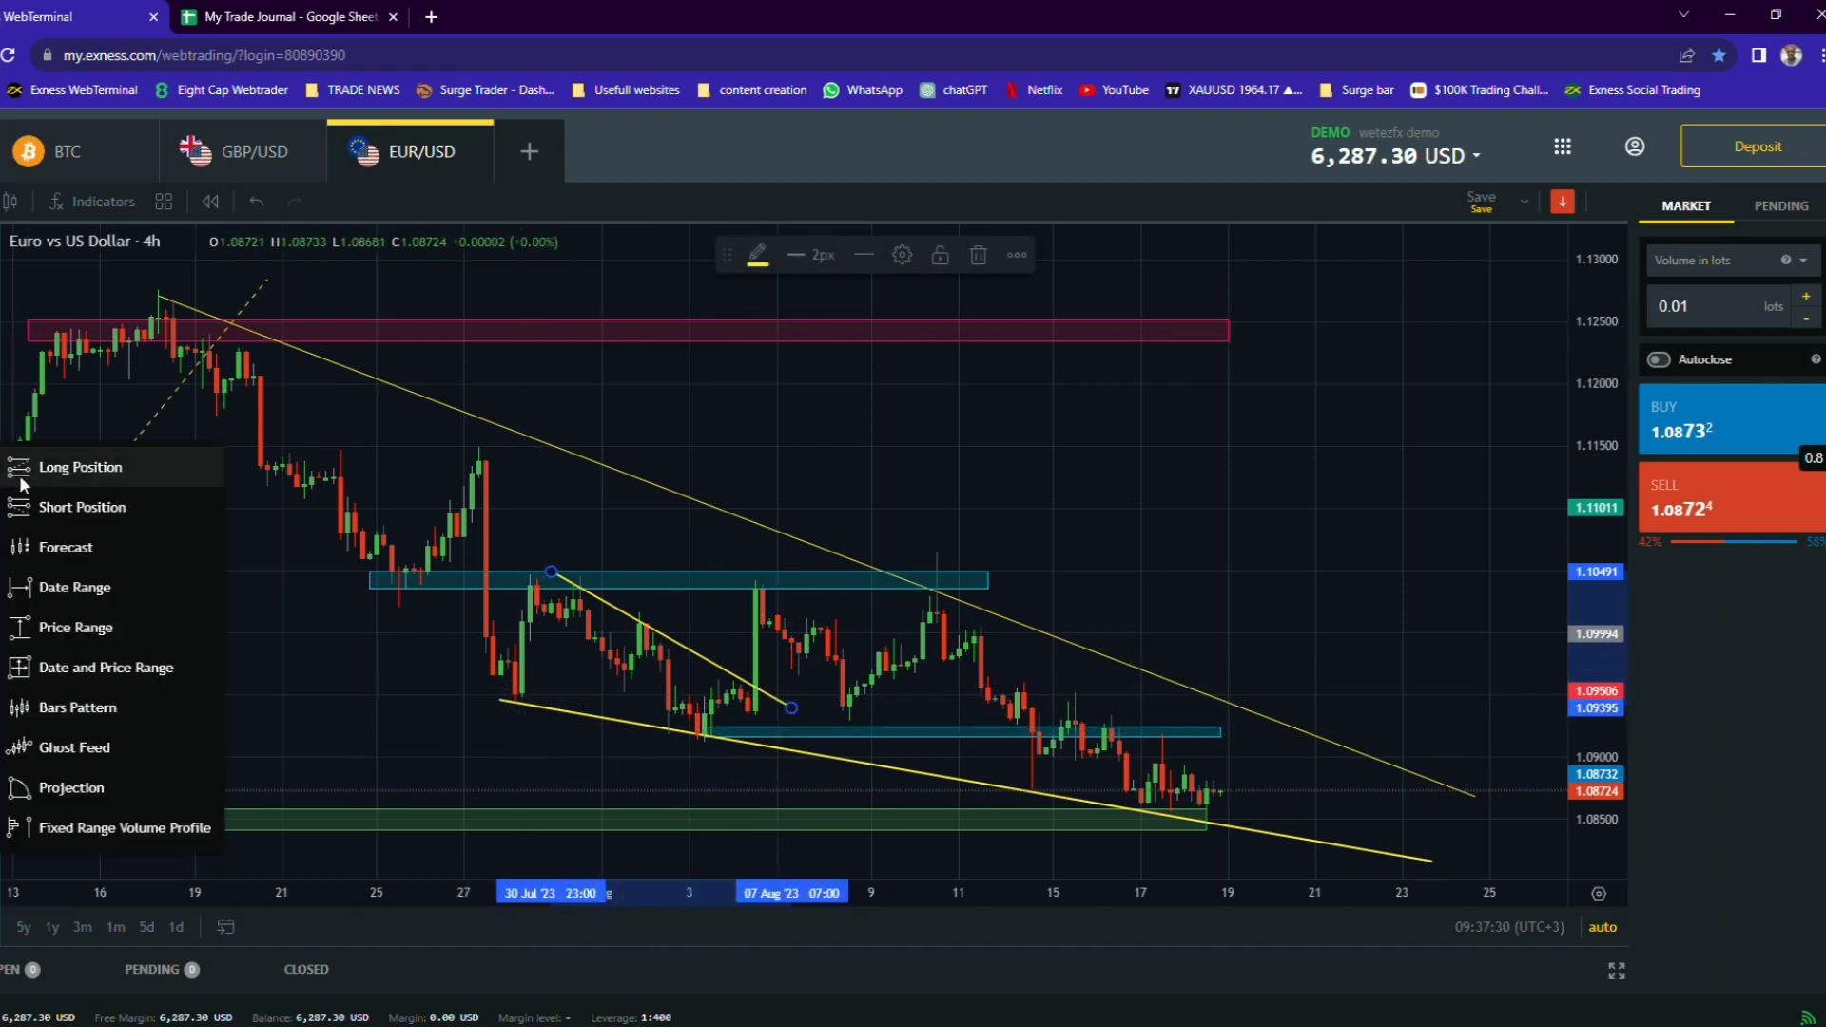
pyautogui.click(72, 470)
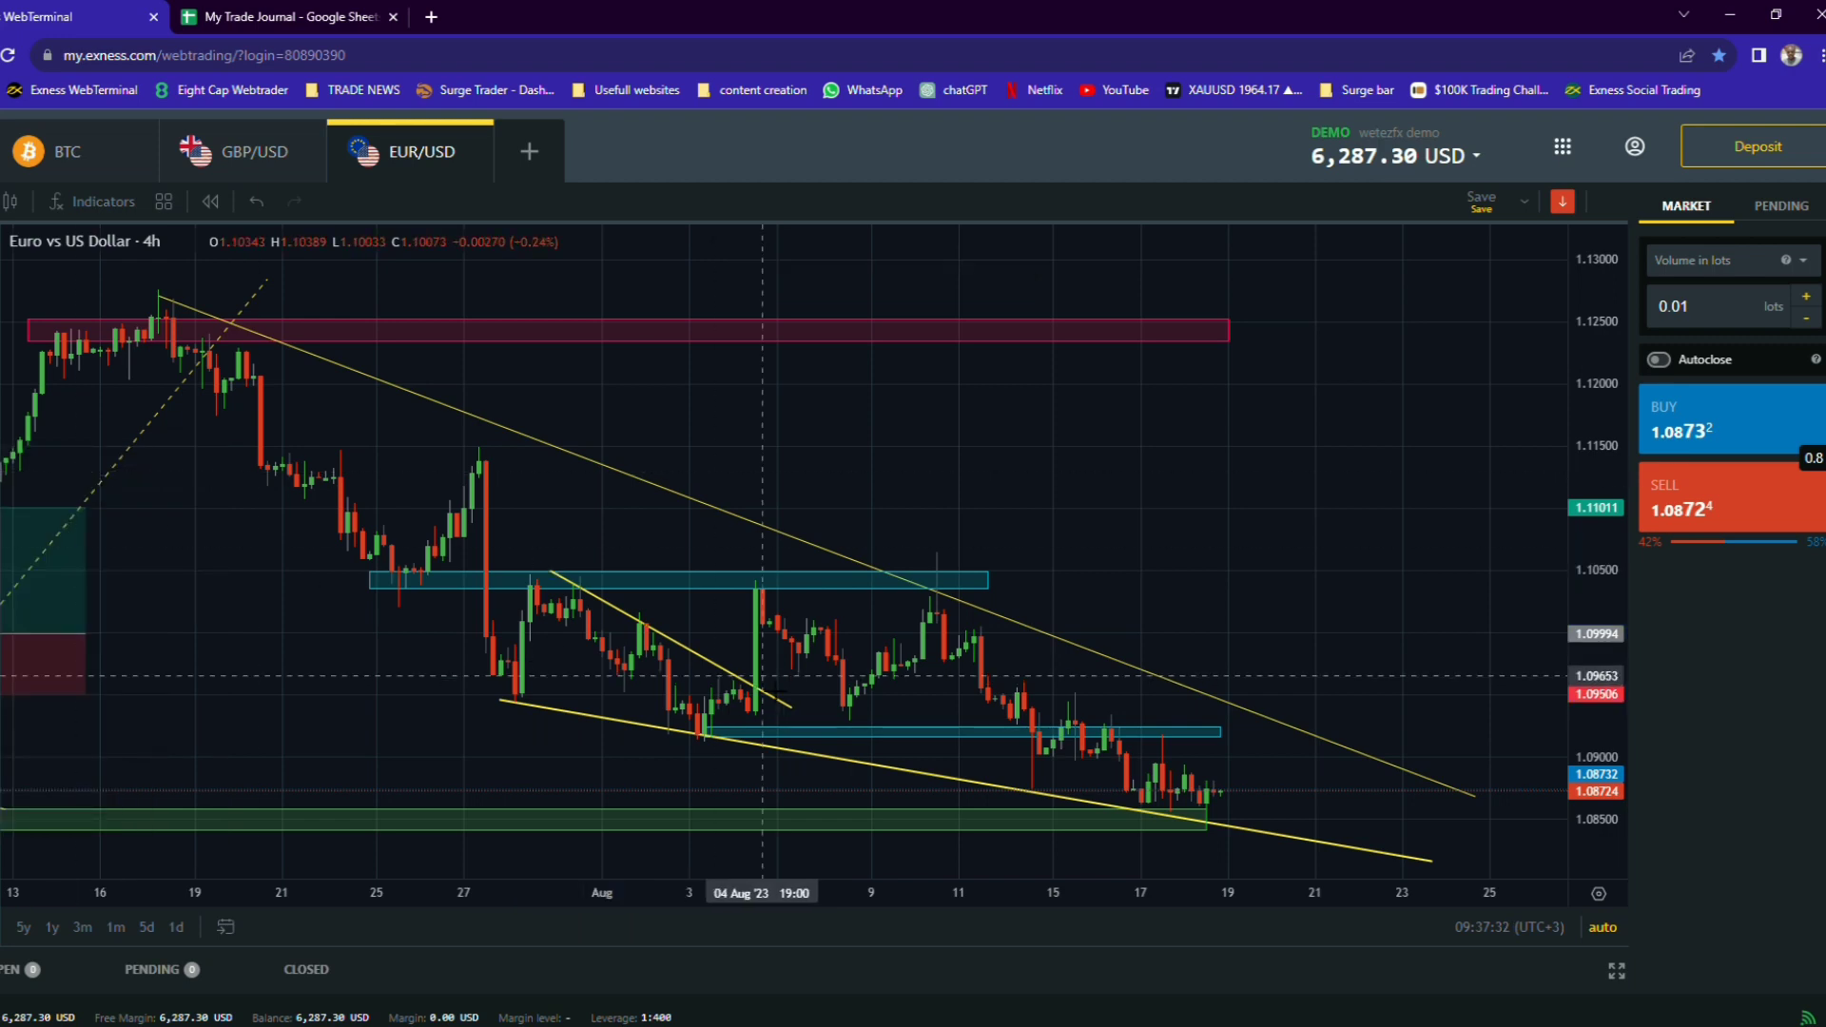
pyautogui.click(763, 677)
pyautogui.moveTo(763, 783); pyautogui.dragTo(763, 723)
pyautogui.moveTo(763, 569); pyautogui.dragTo(765, 597)
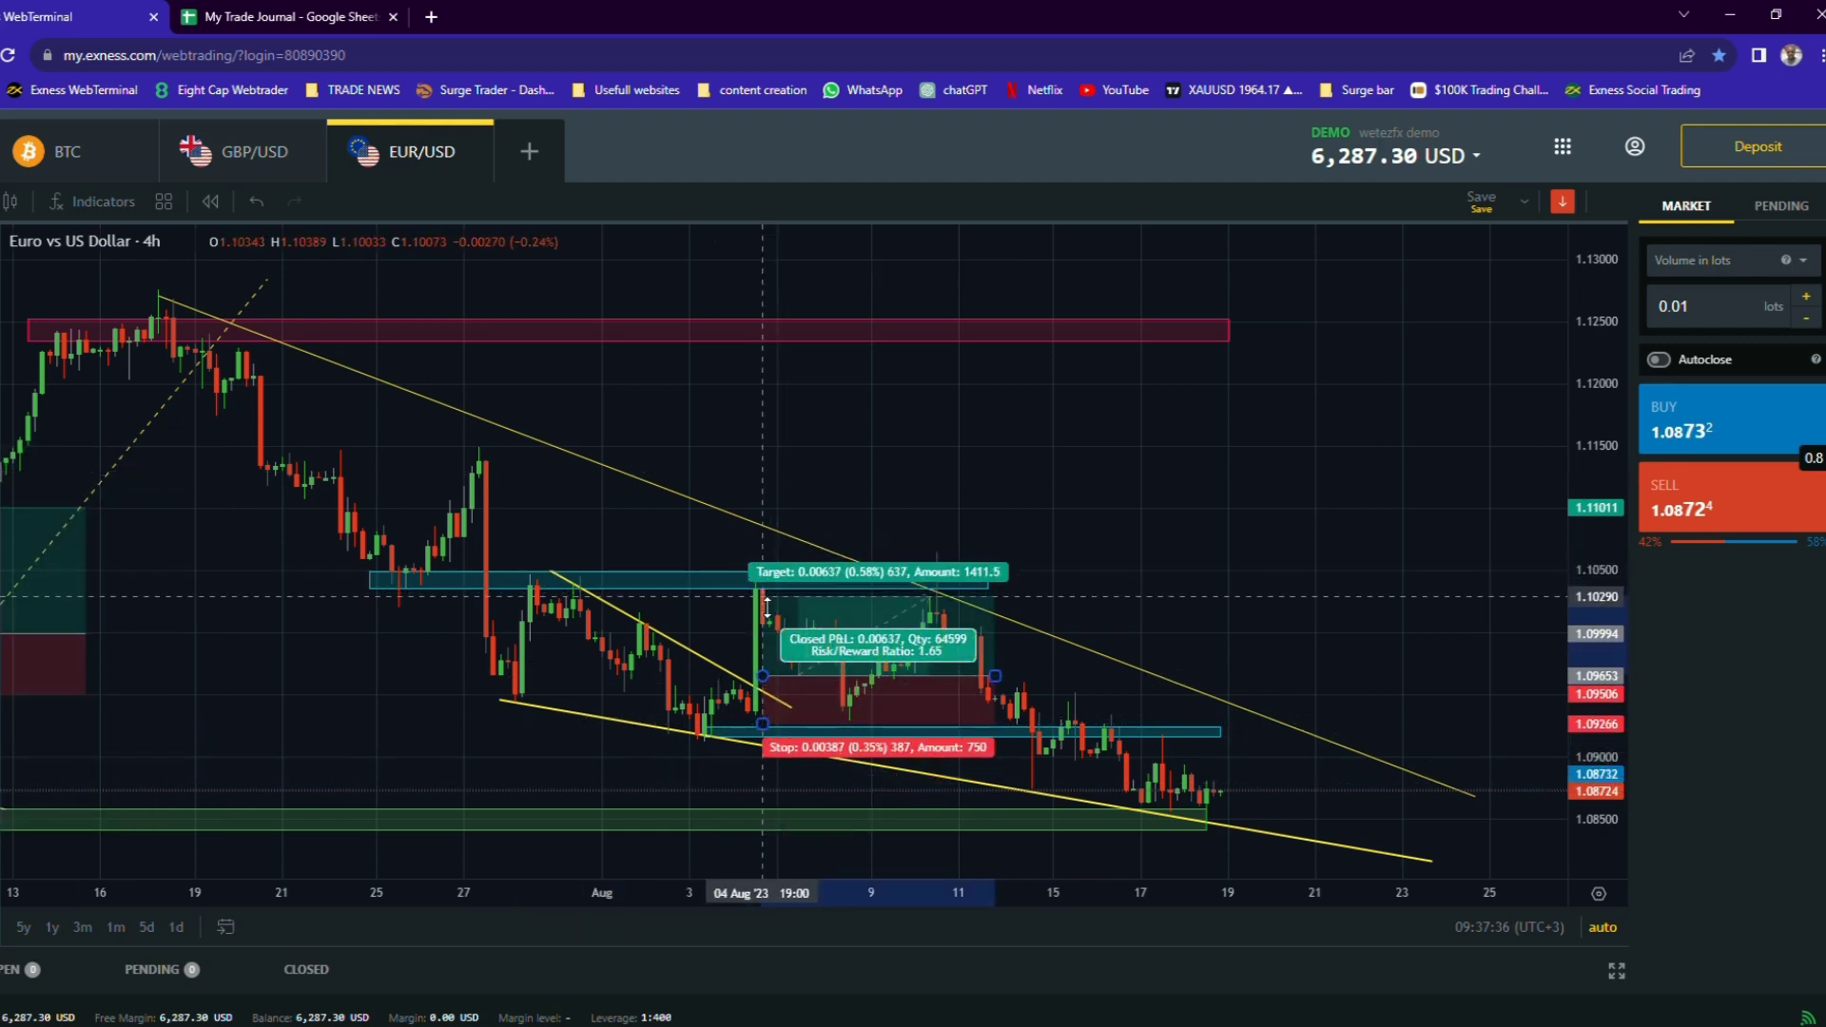
pyautogui.moveTo(998, 676); pyautogui.dragTo(861, 679)
pyautogui.click(1111, 578)
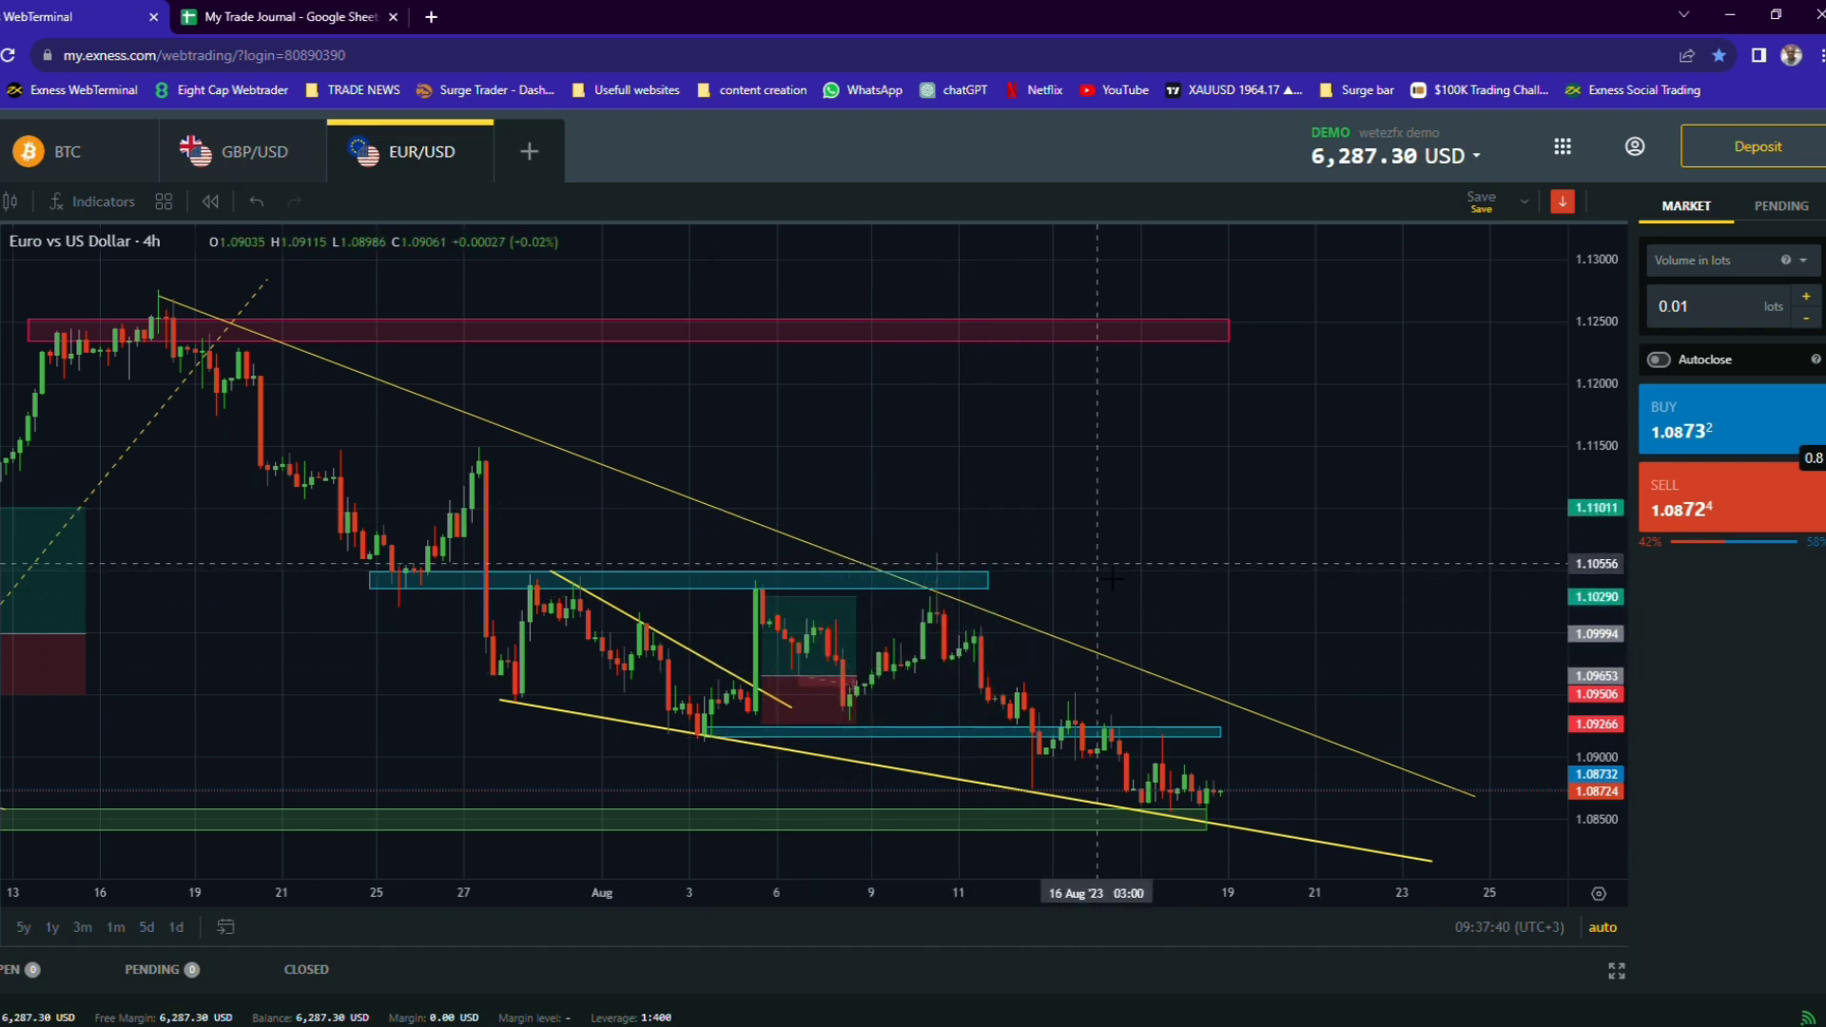
pyautogui.click(771, 600)
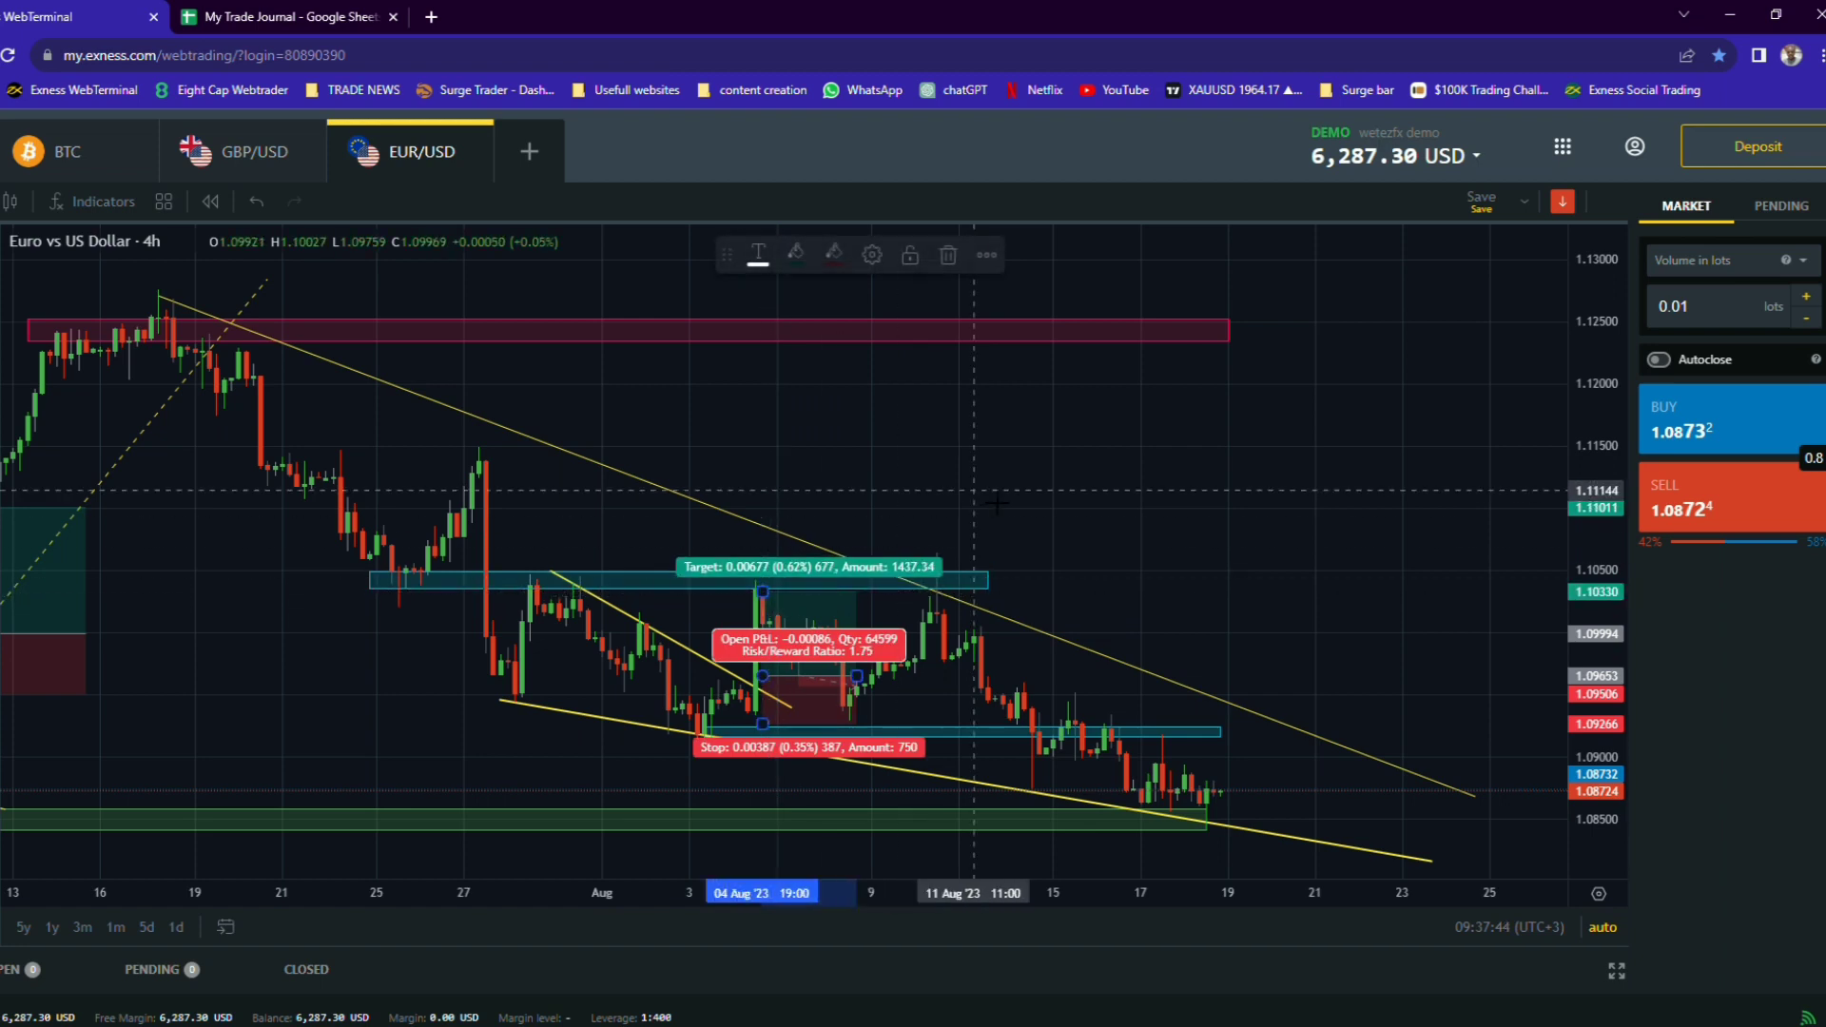
pyautogui.click(1031, 505)
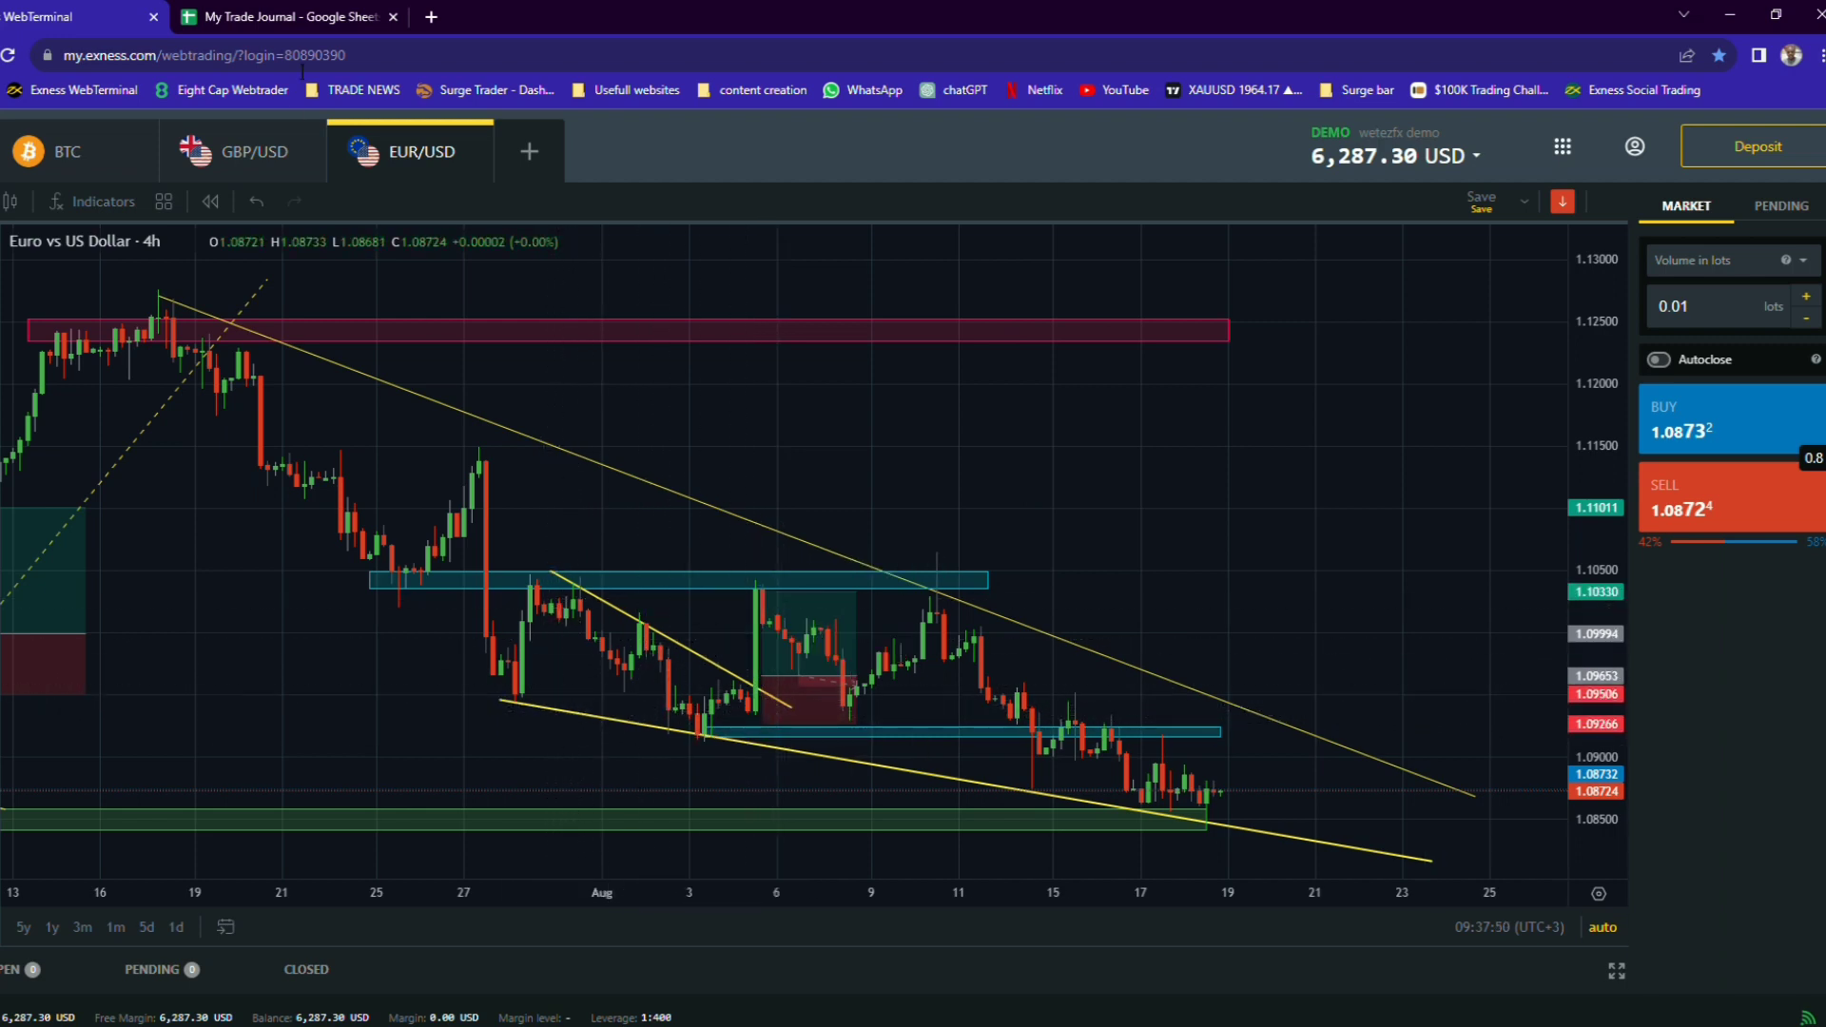
# - Compare the Falling wedge entry in the My Trade Journal sheet with the wedge and its long position in WebTerminal
pyautogui.click(283, 11)
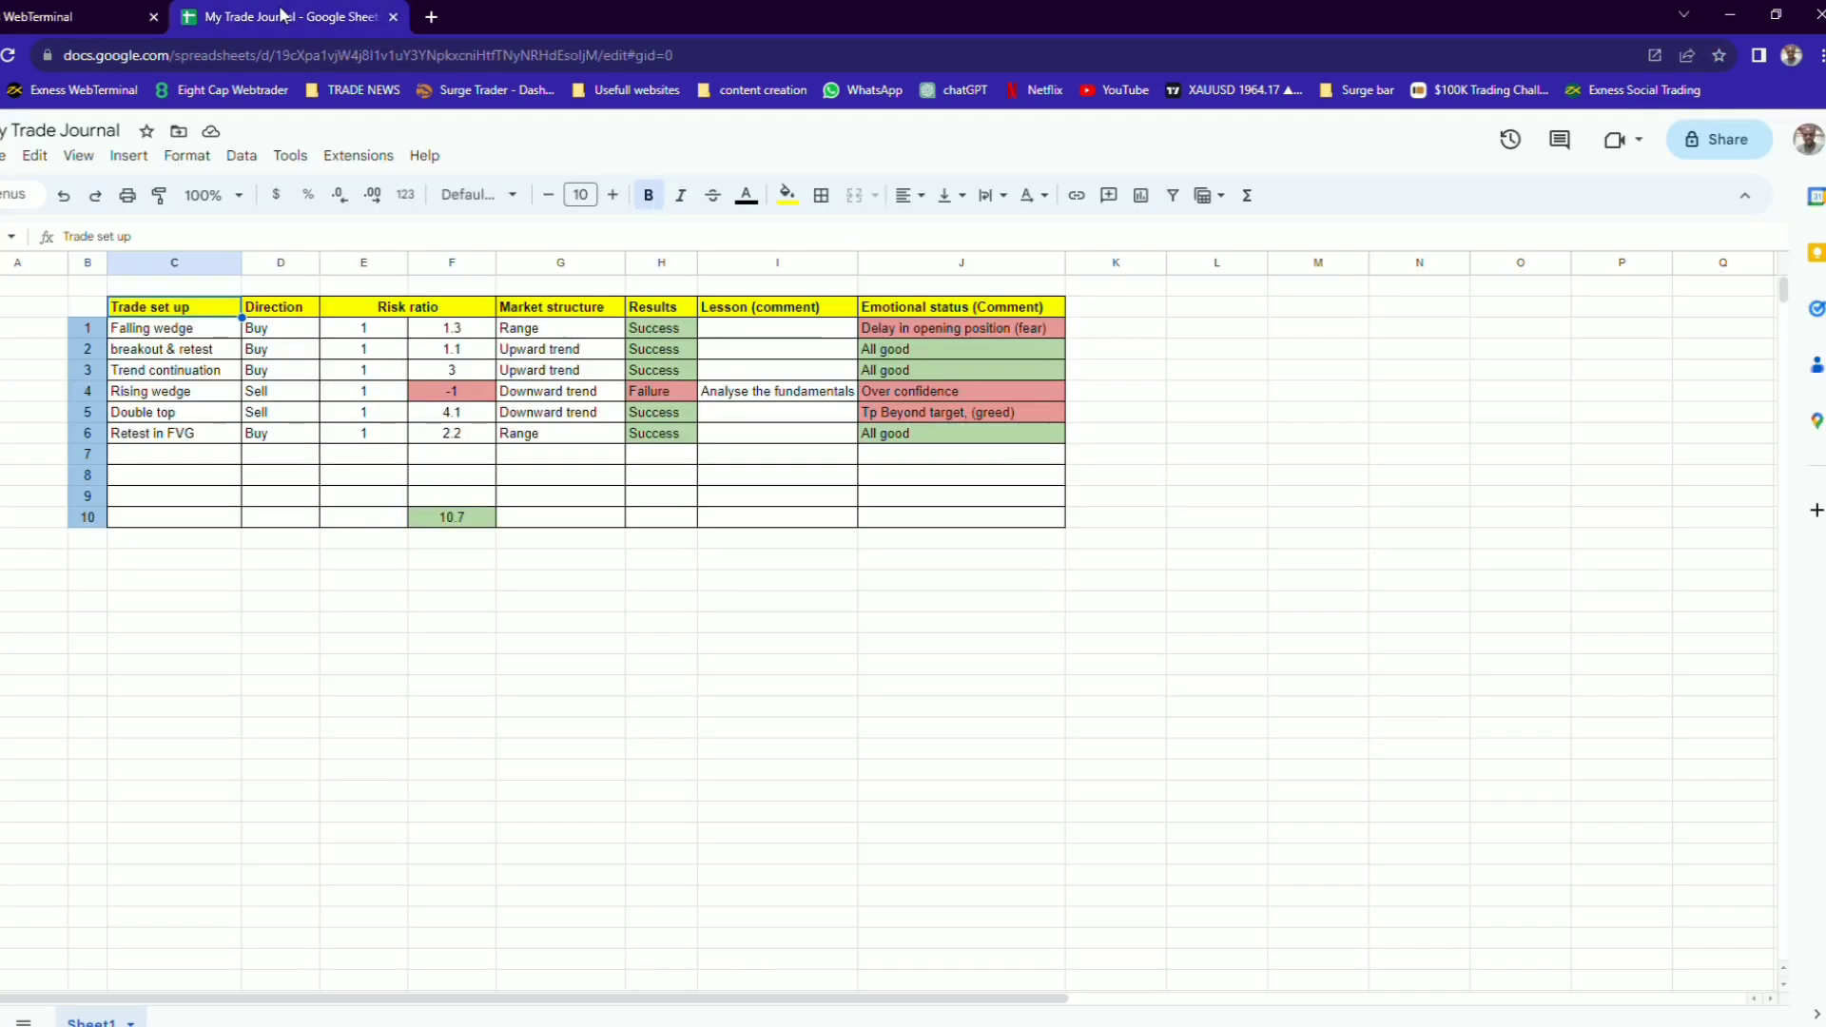
pyautogui.click(177, 335)
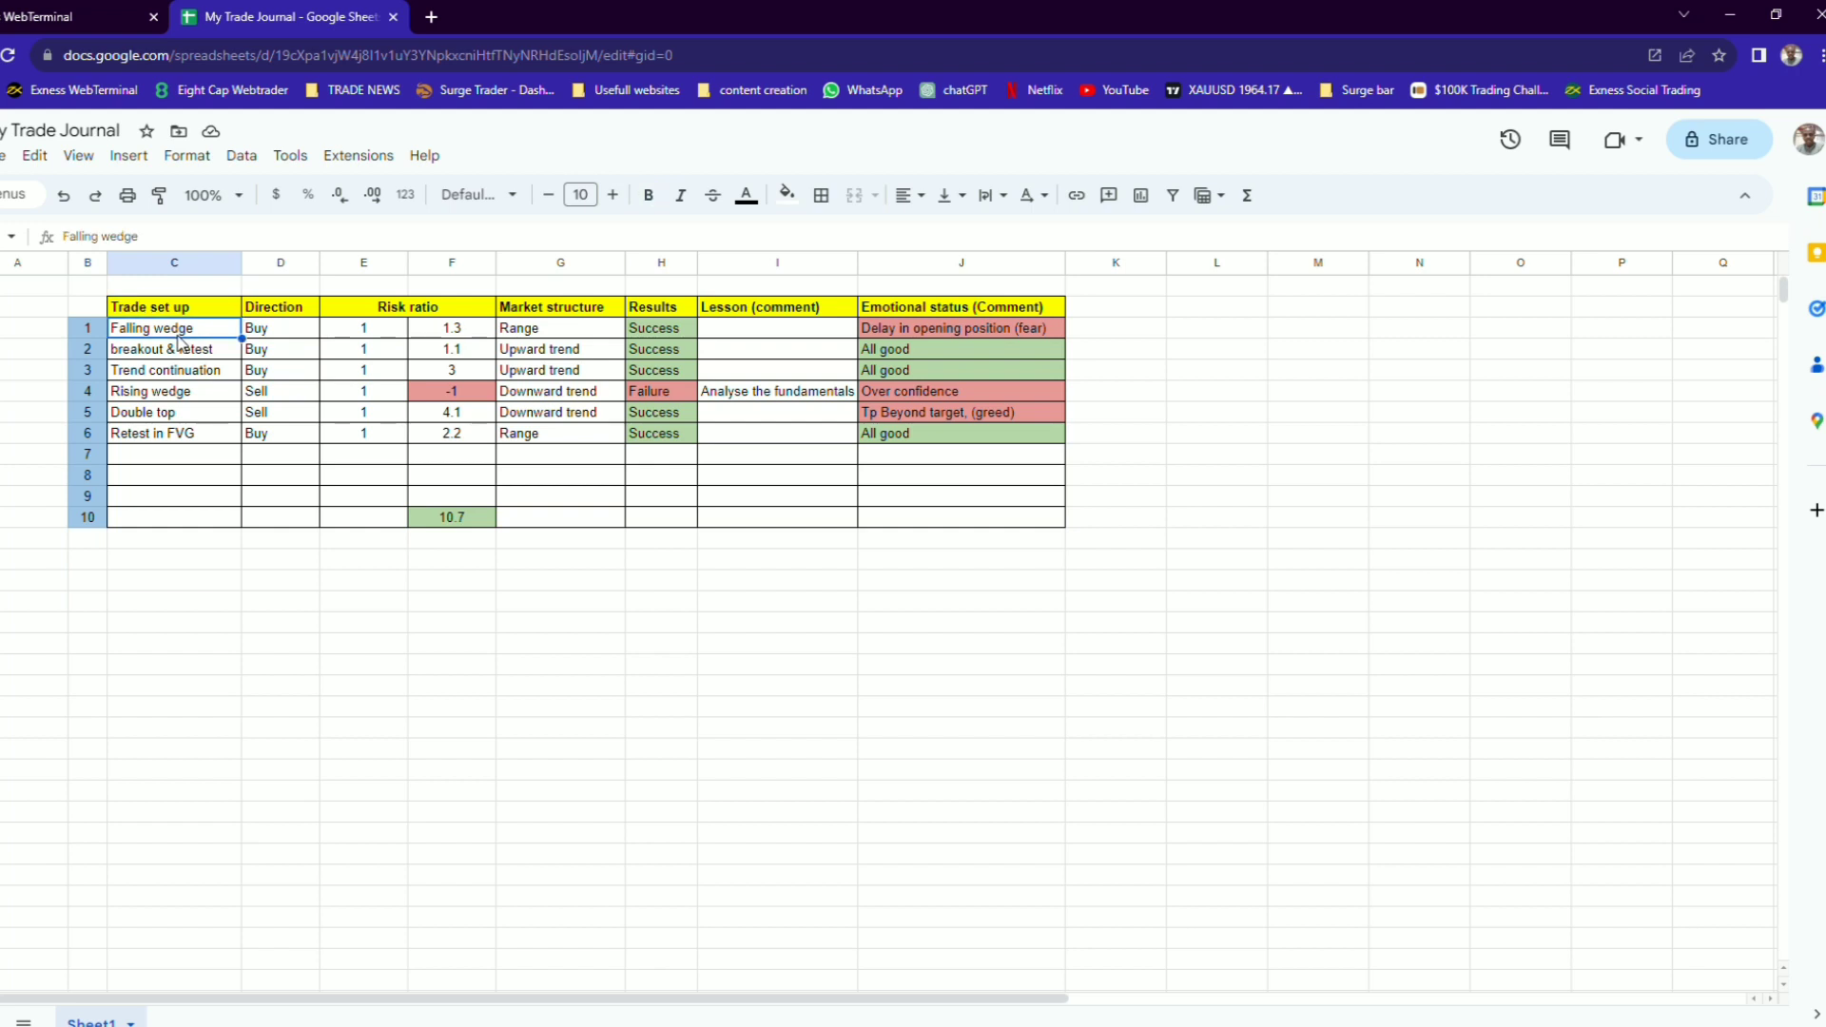
pyautogui.click(49, 21)
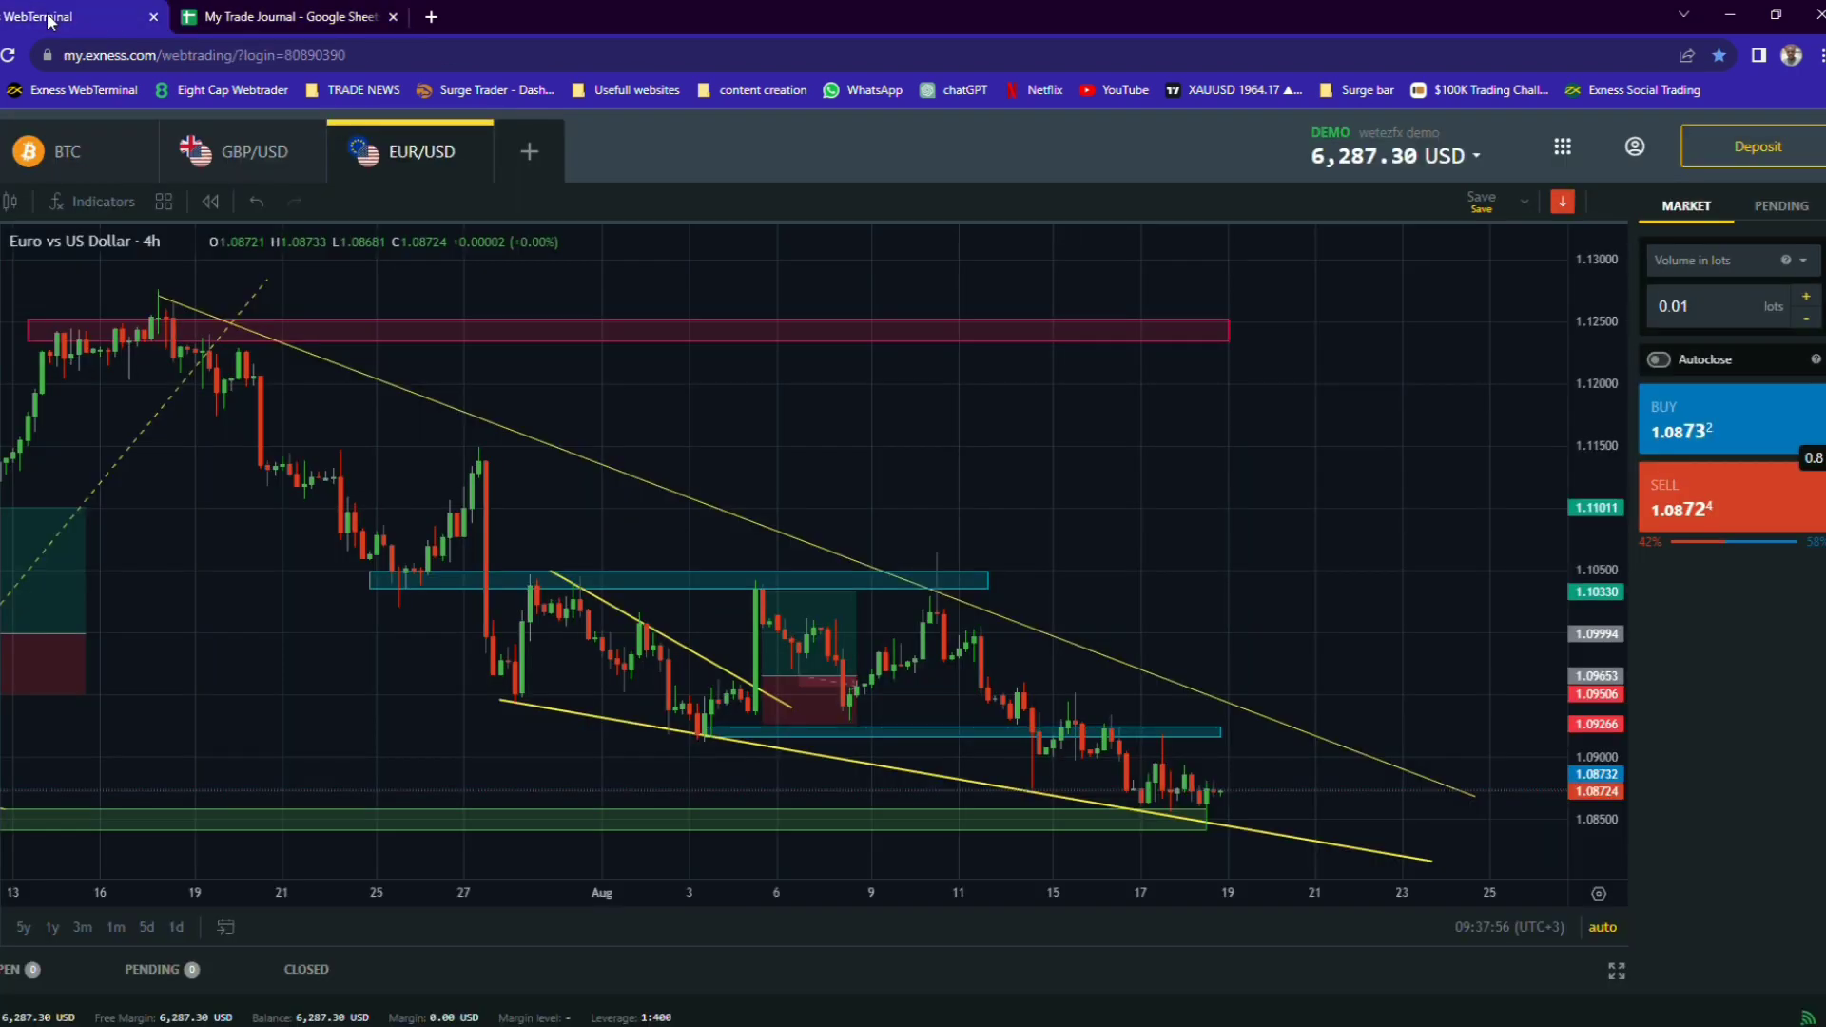
pyautogui.moveTo(761, 680)
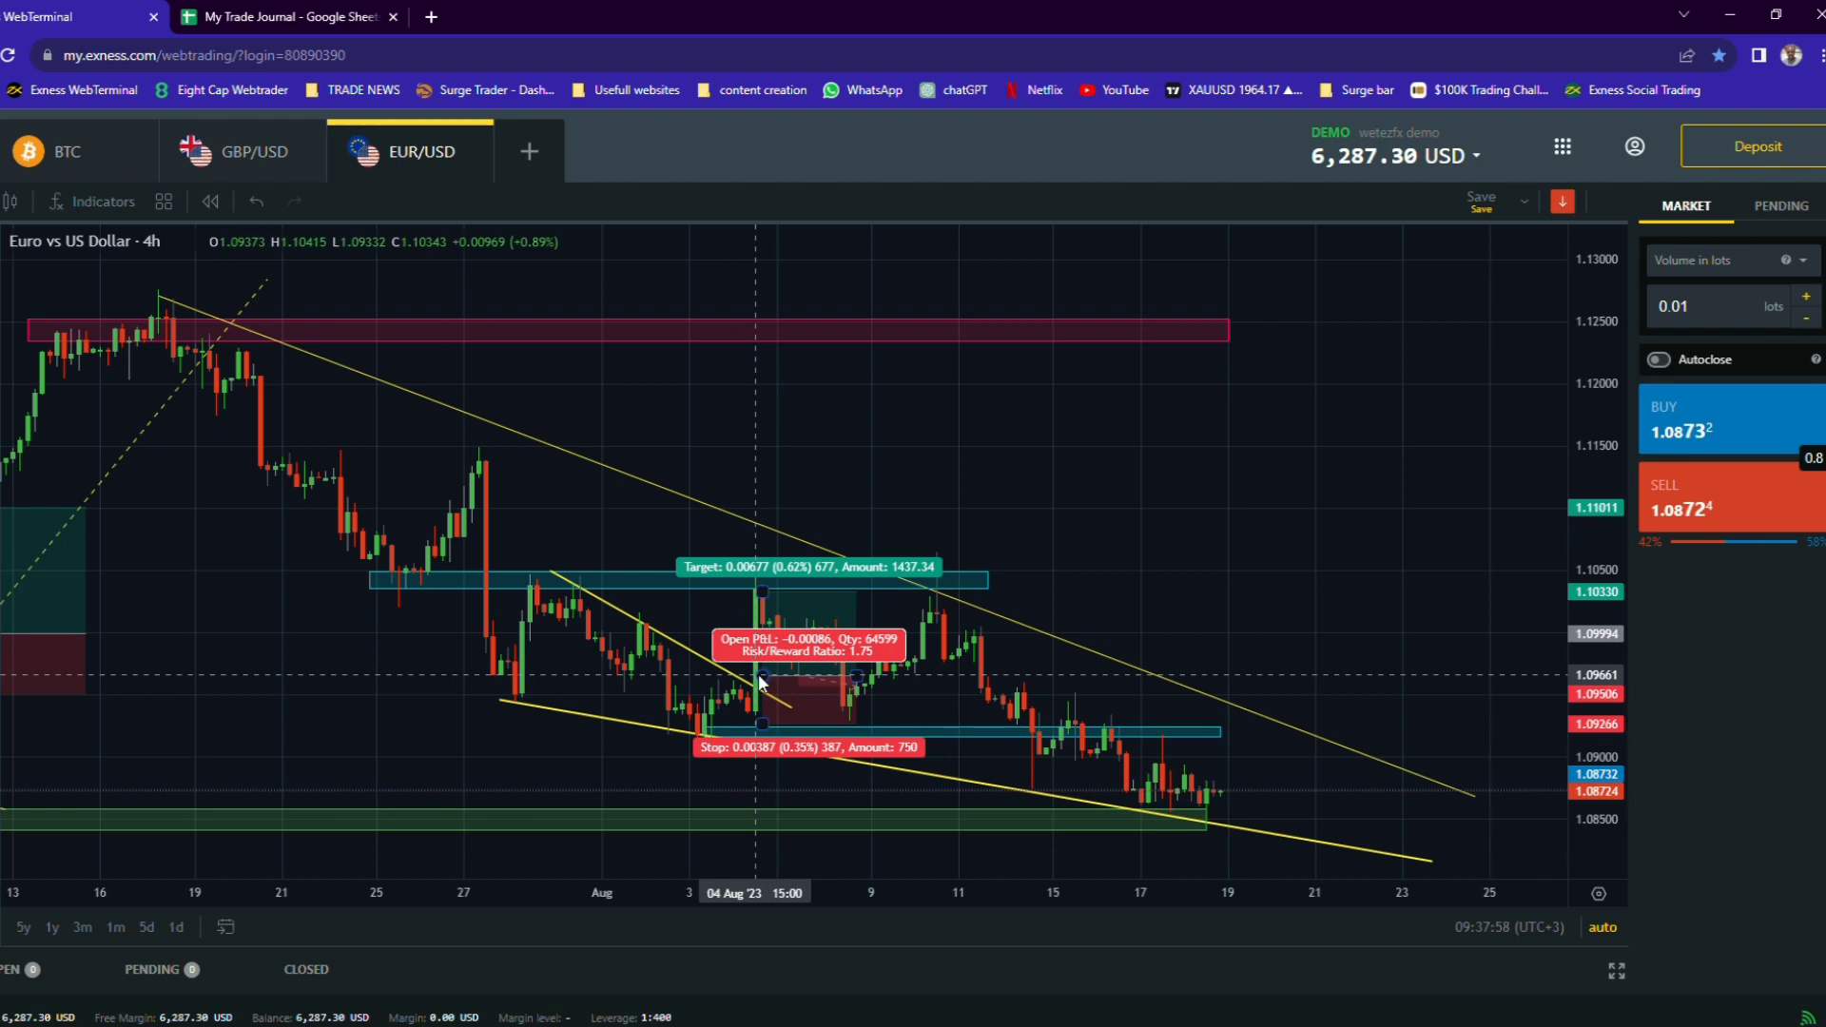
pyautogui.click(235, 10)
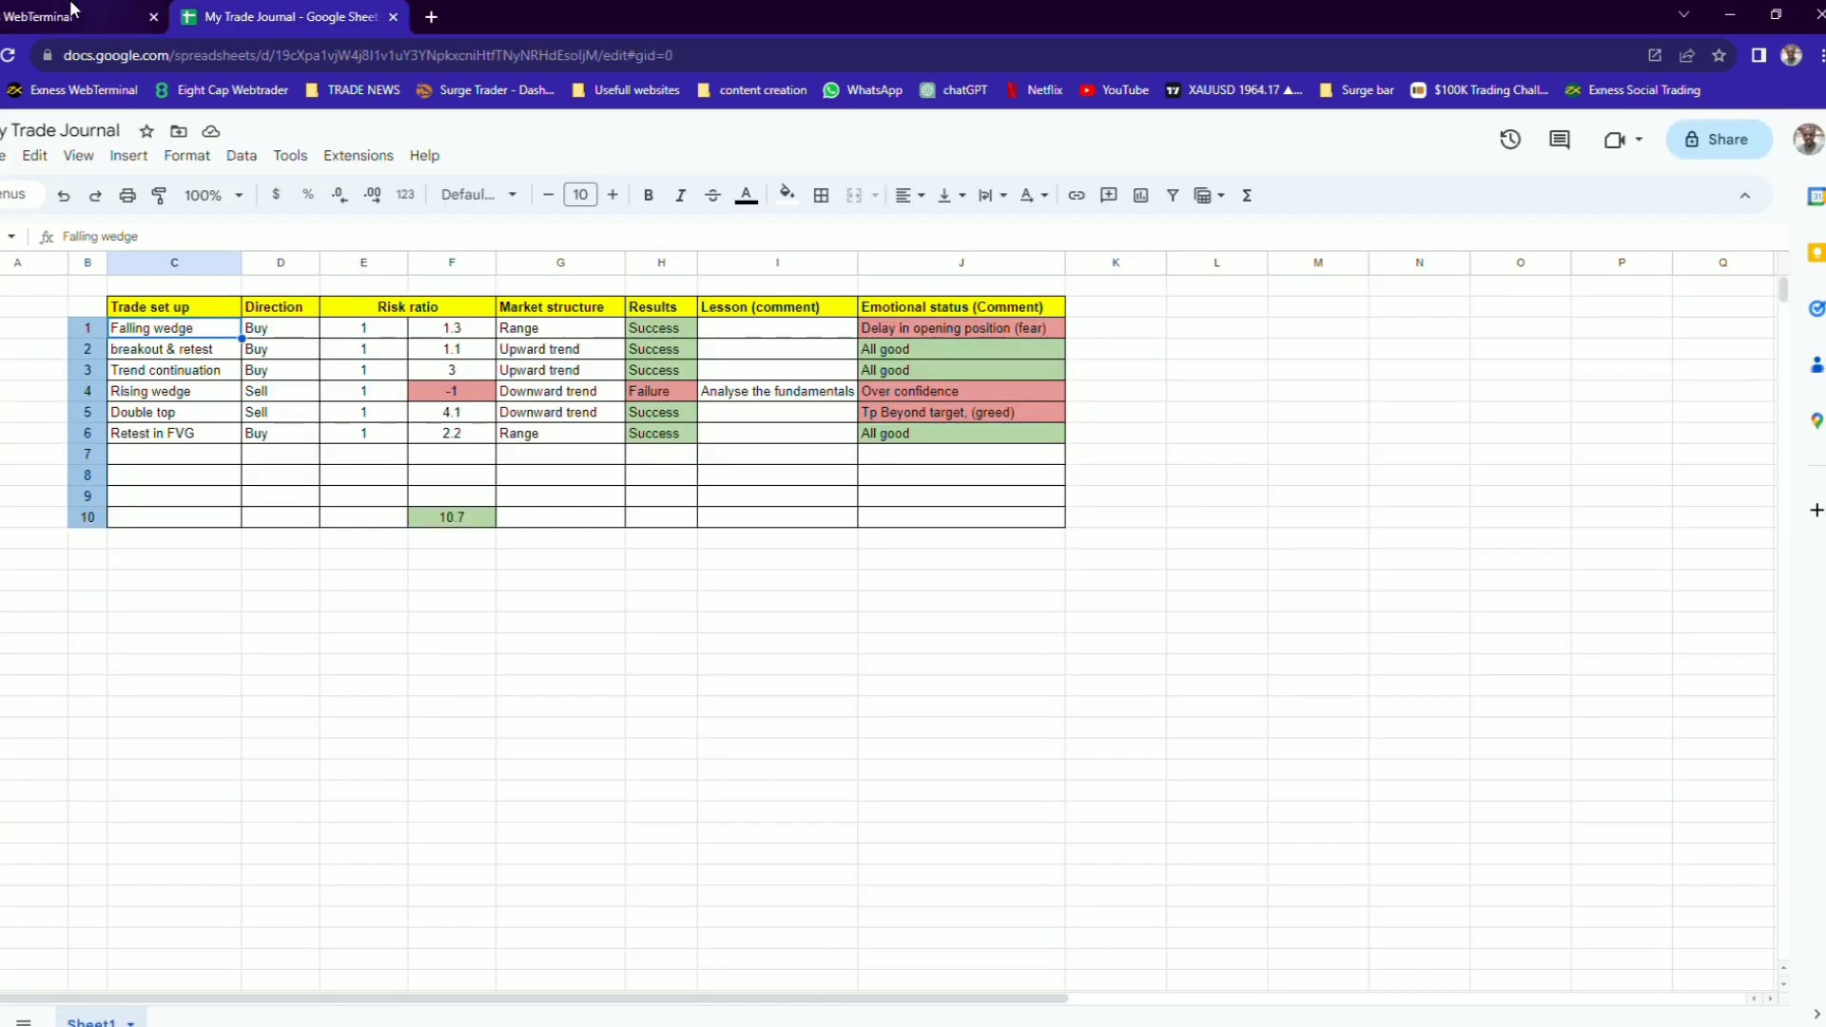
pyautogui.click(36, 15)
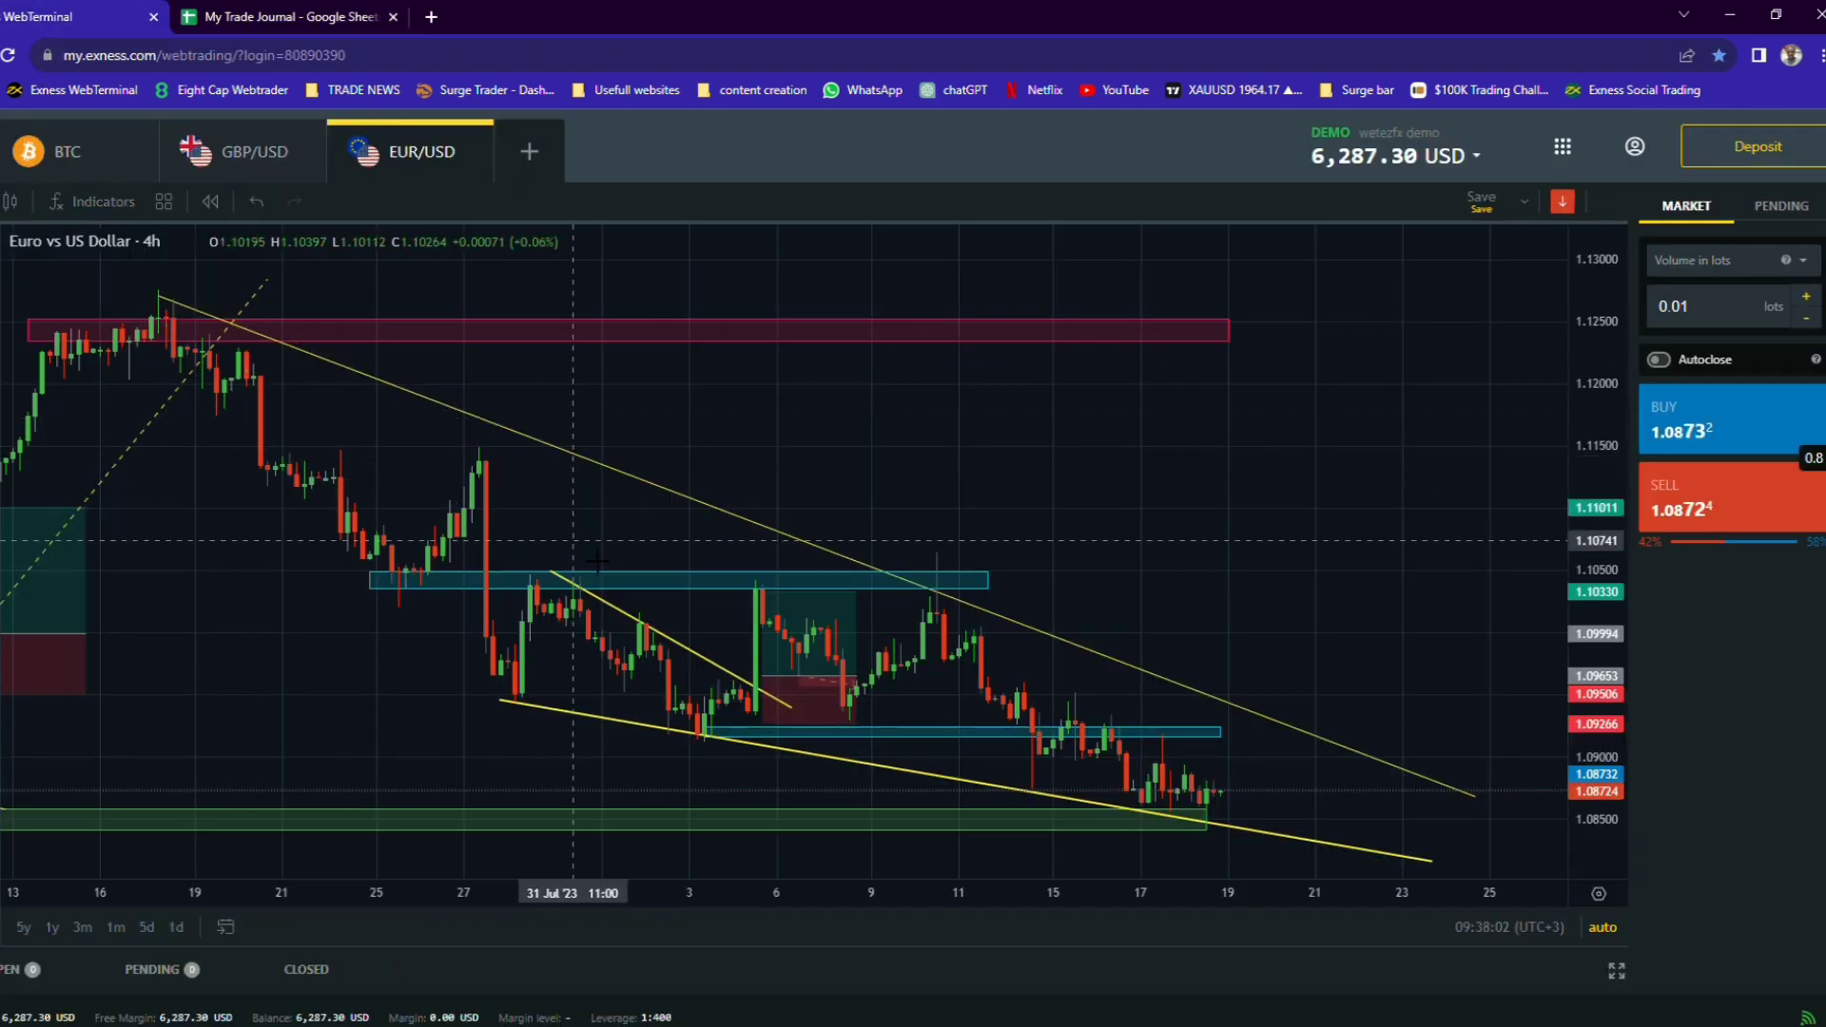
# - Examine the falling wedge trade's entry and its target against the blue resistance zone on the chart
pyautogui.moveTo(790, 683)
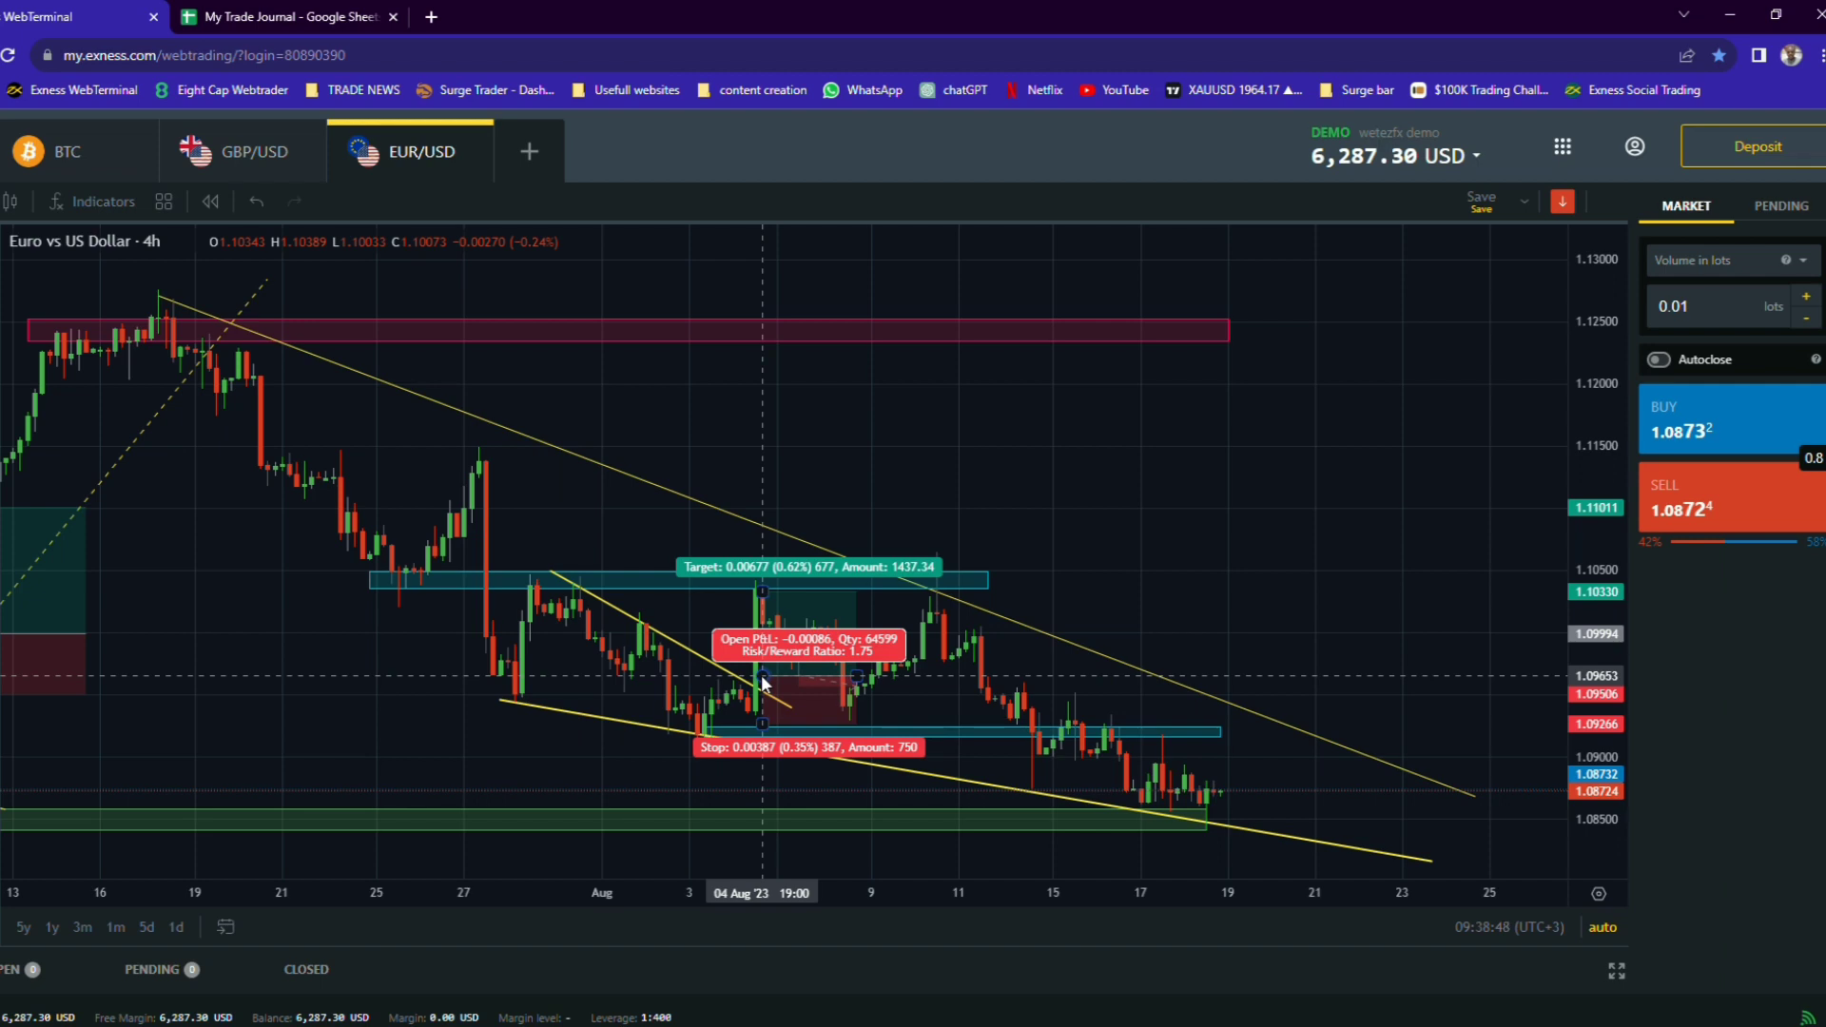
pyautogui.click(704, 592)
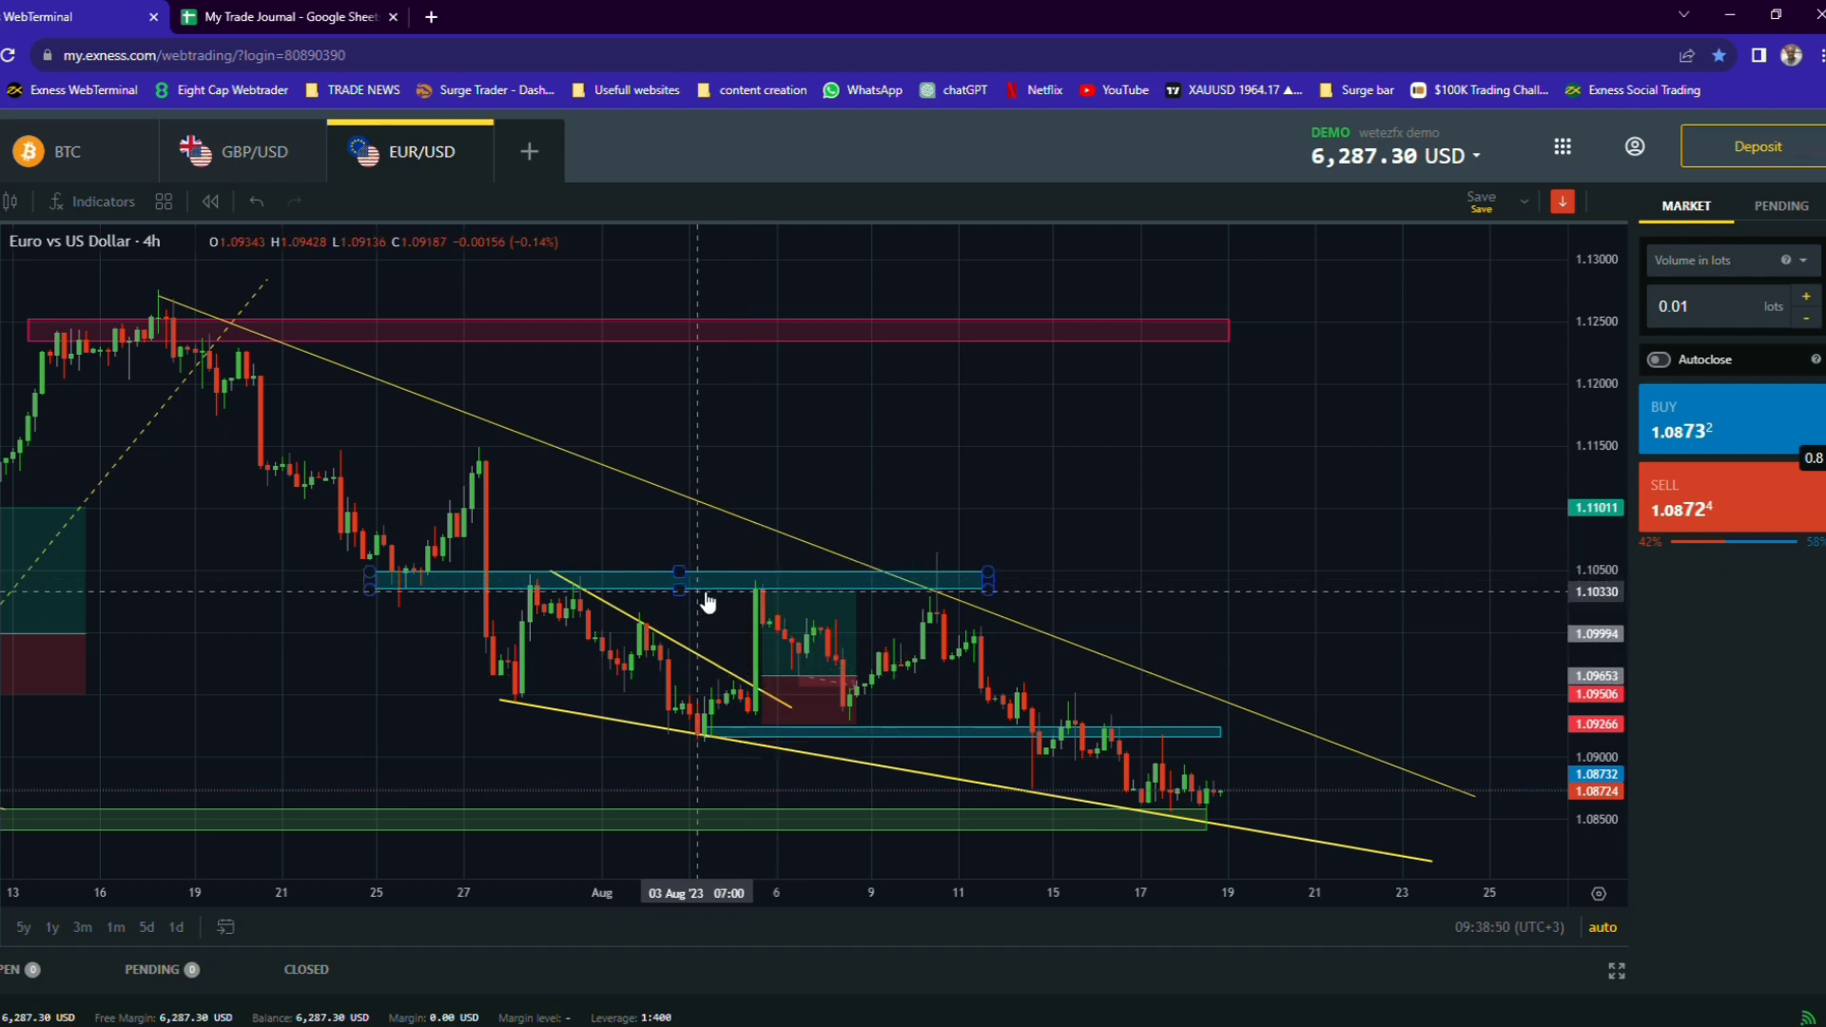
pyautogui.click(763, 590)
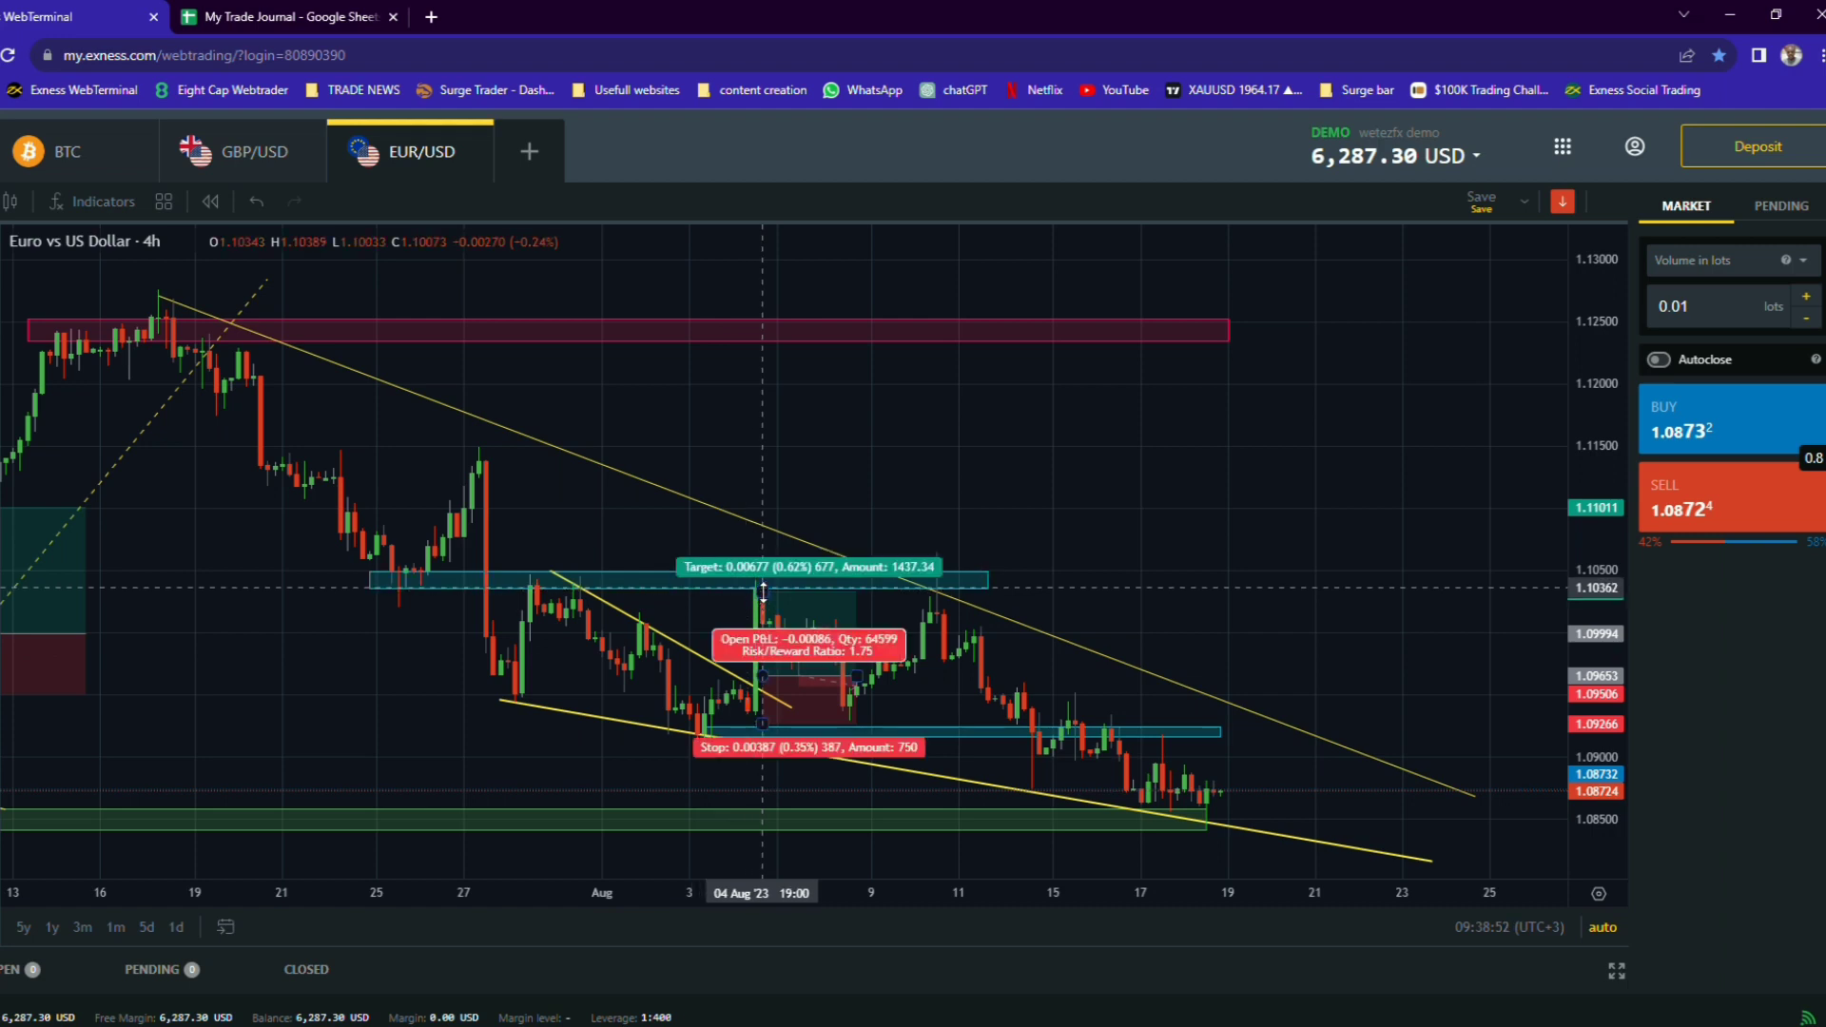
pyautogui.click(767, 607)
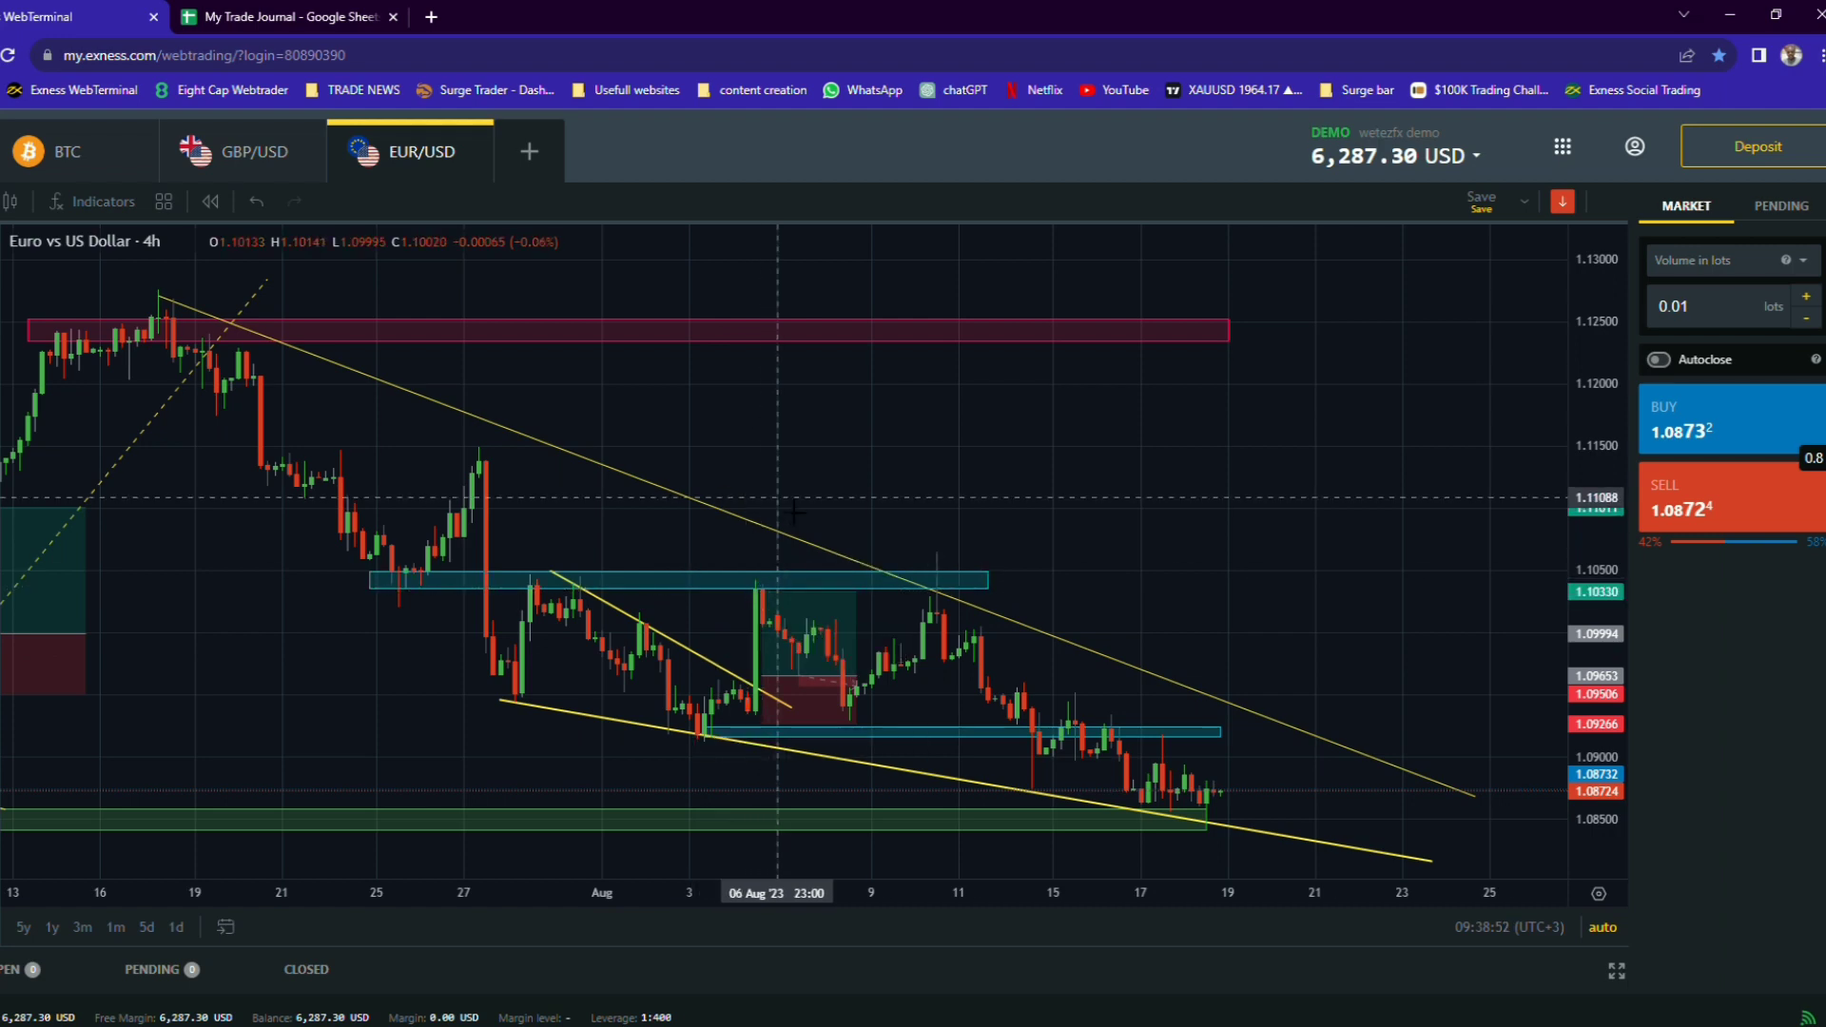
pyautogui.click(763, 599)
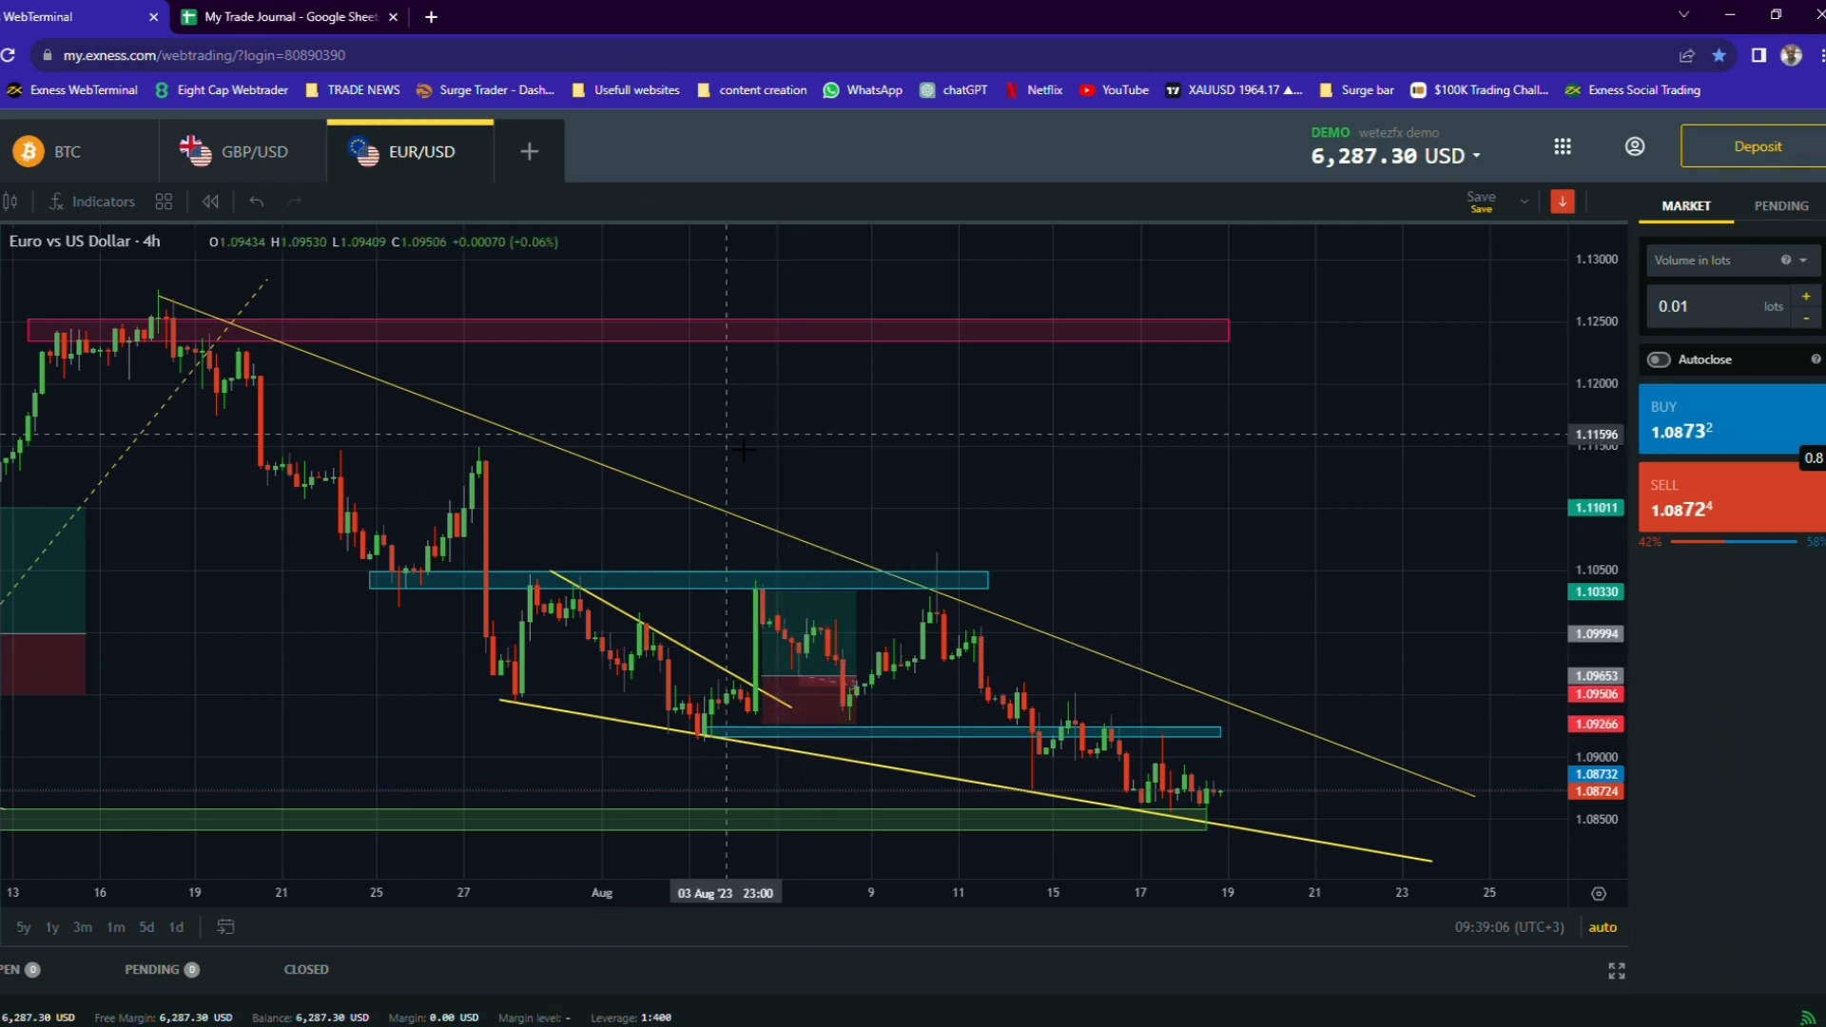
# - In the journal sheet, enter 10, 6, 14, 4, 3 and 19 in column A beside trades 1 to 6
pyautogui.click(323, 19)
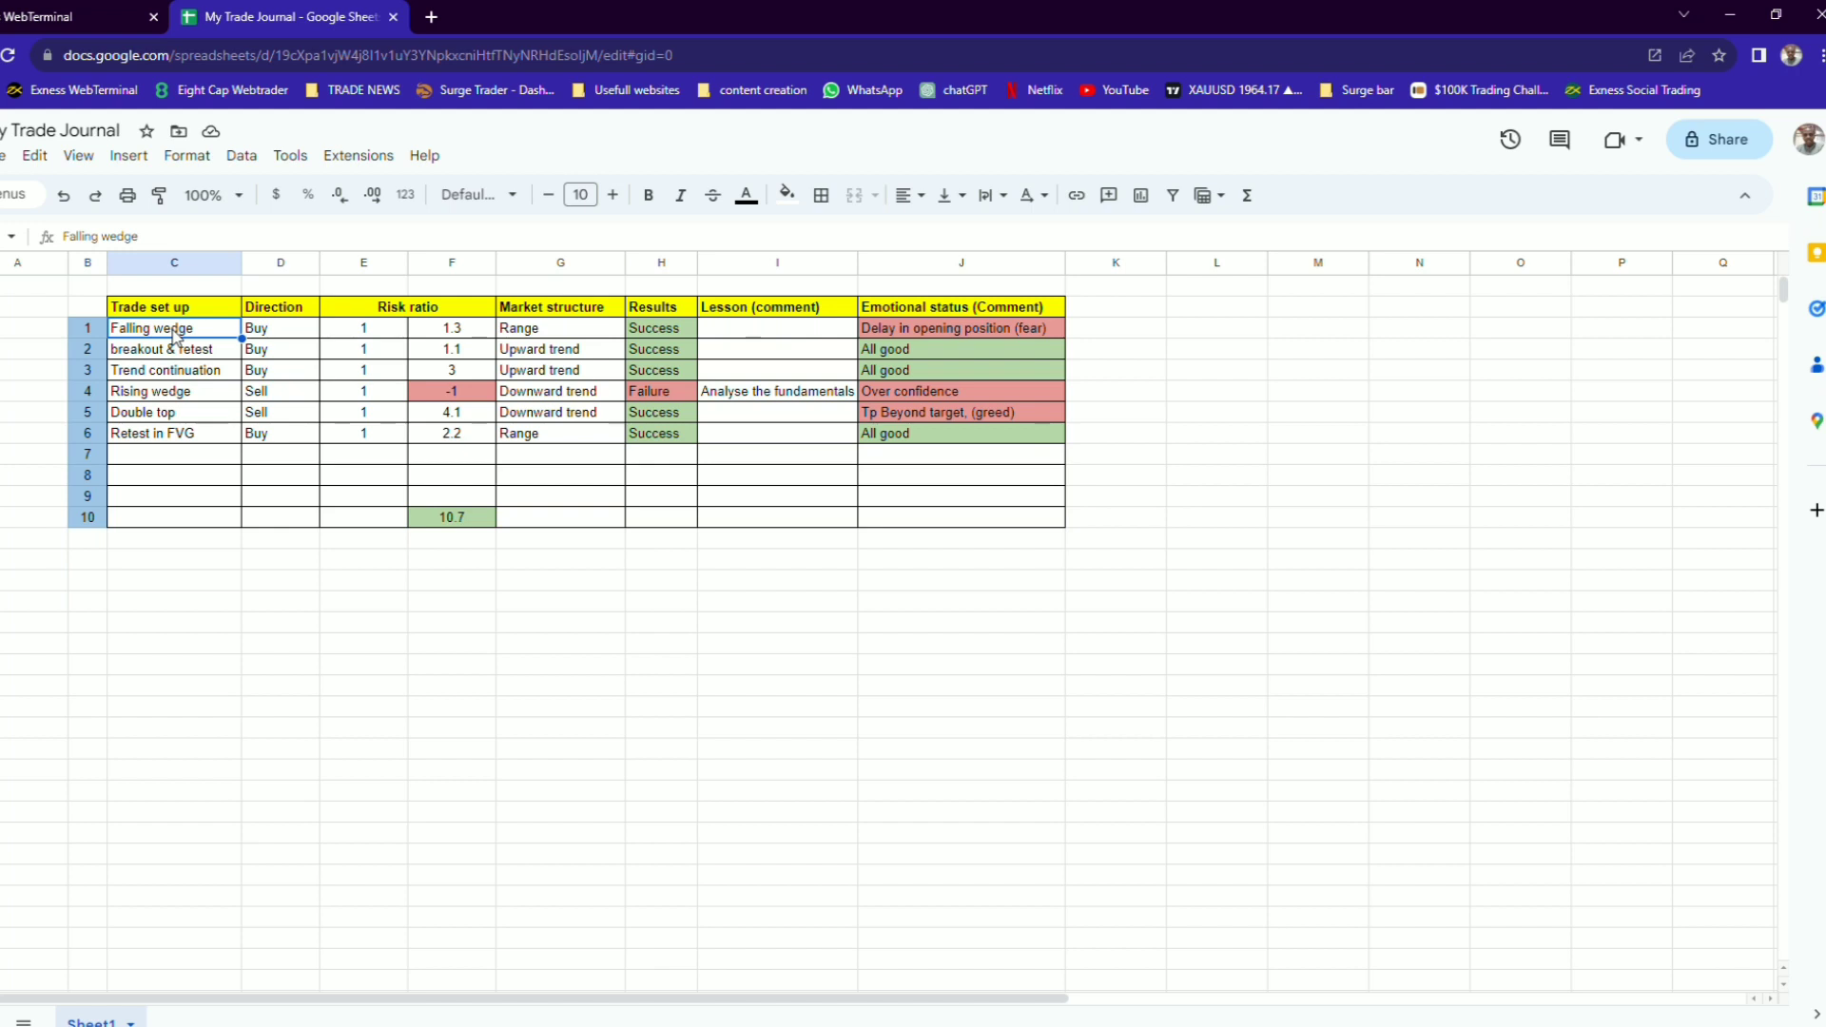
pyautogui.click(42, 333)
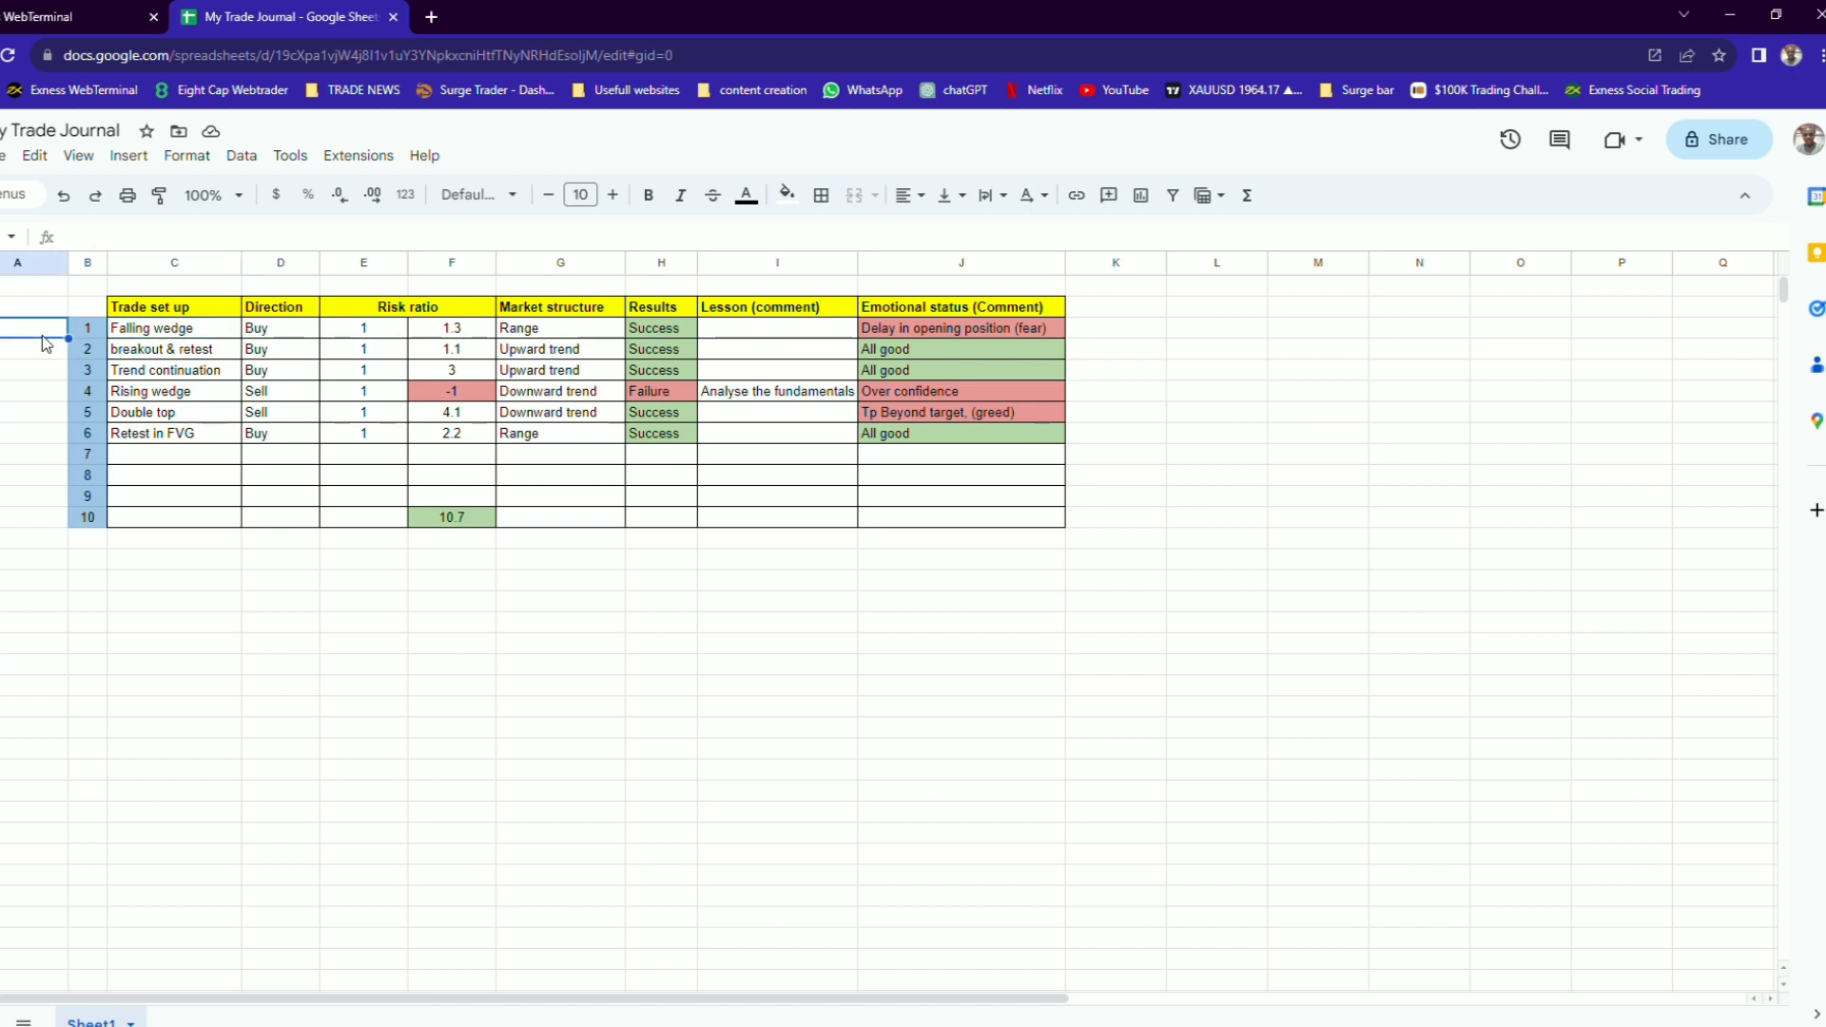
pyautogui.write('10')
pyautogui.press('Return')
pyautogui.write('6')
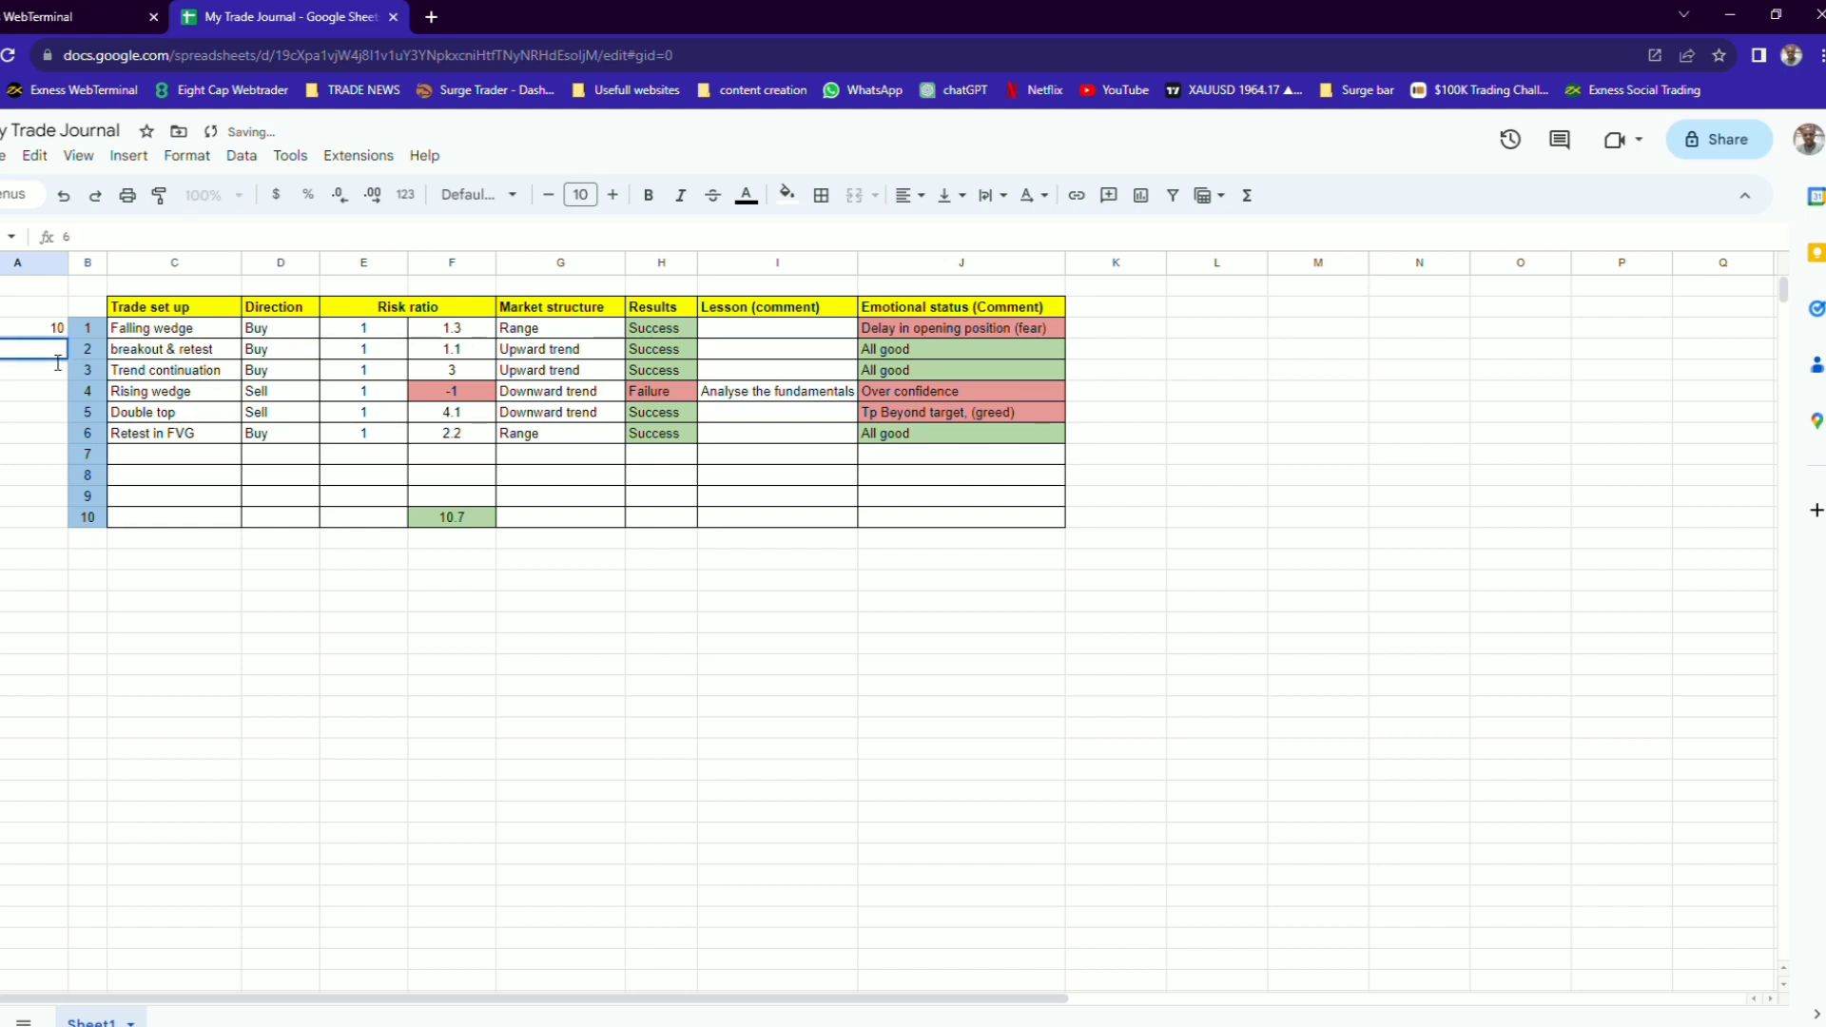
pyautogui.press('Return')
pyautogui.write('14')
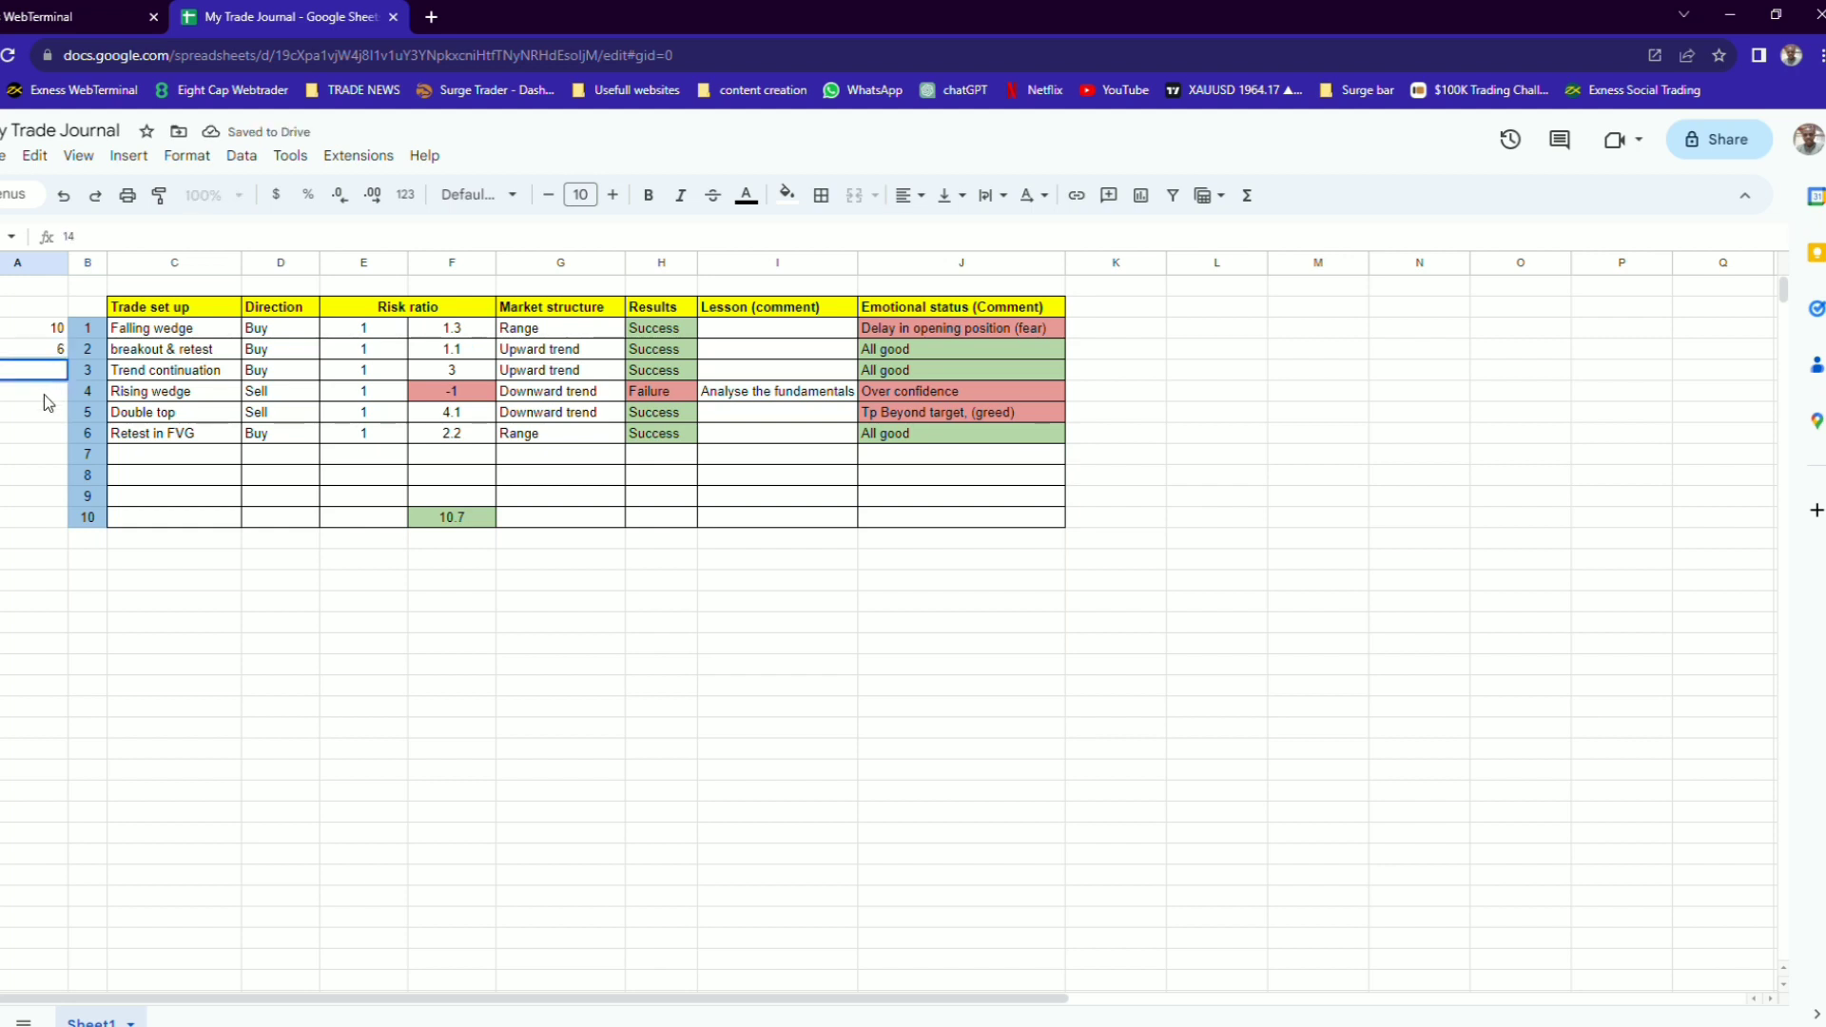
pyautogui.press('Return')
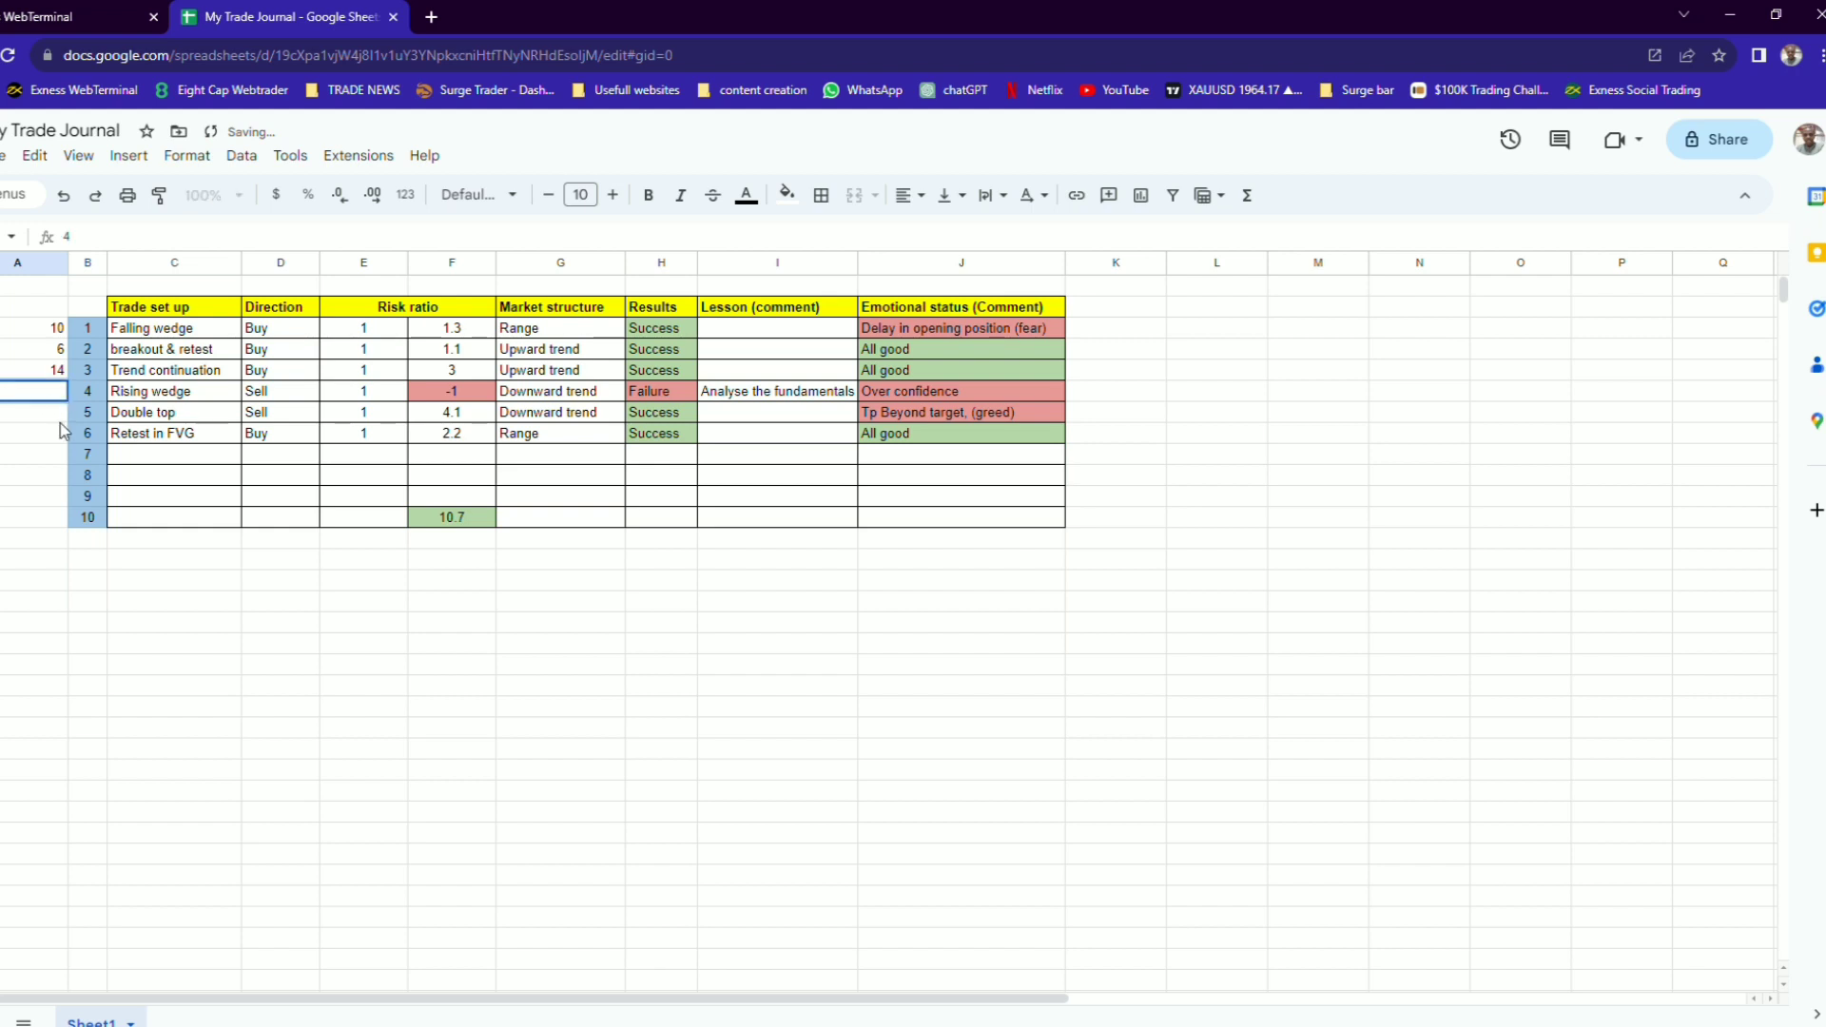
pyautogui.press('Return')
pyautogui.press('Return')
pyautogui.press('Return')
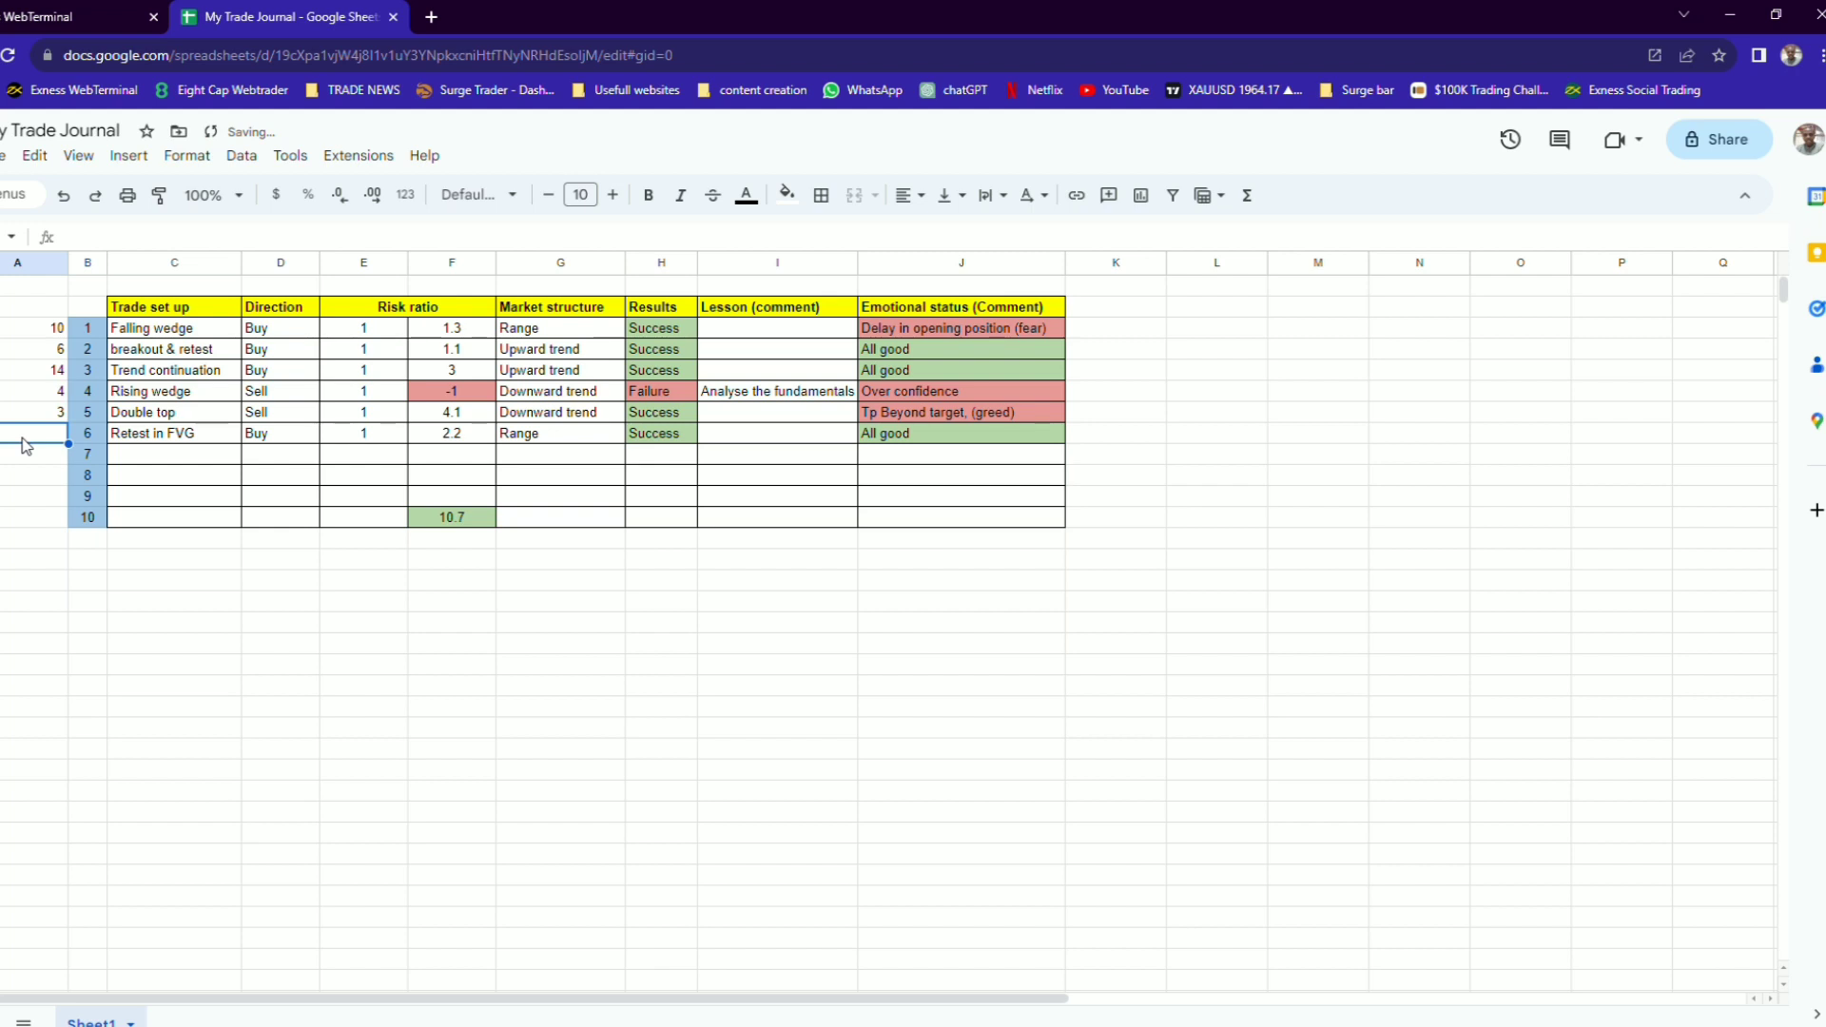
pyautogui.write('19')
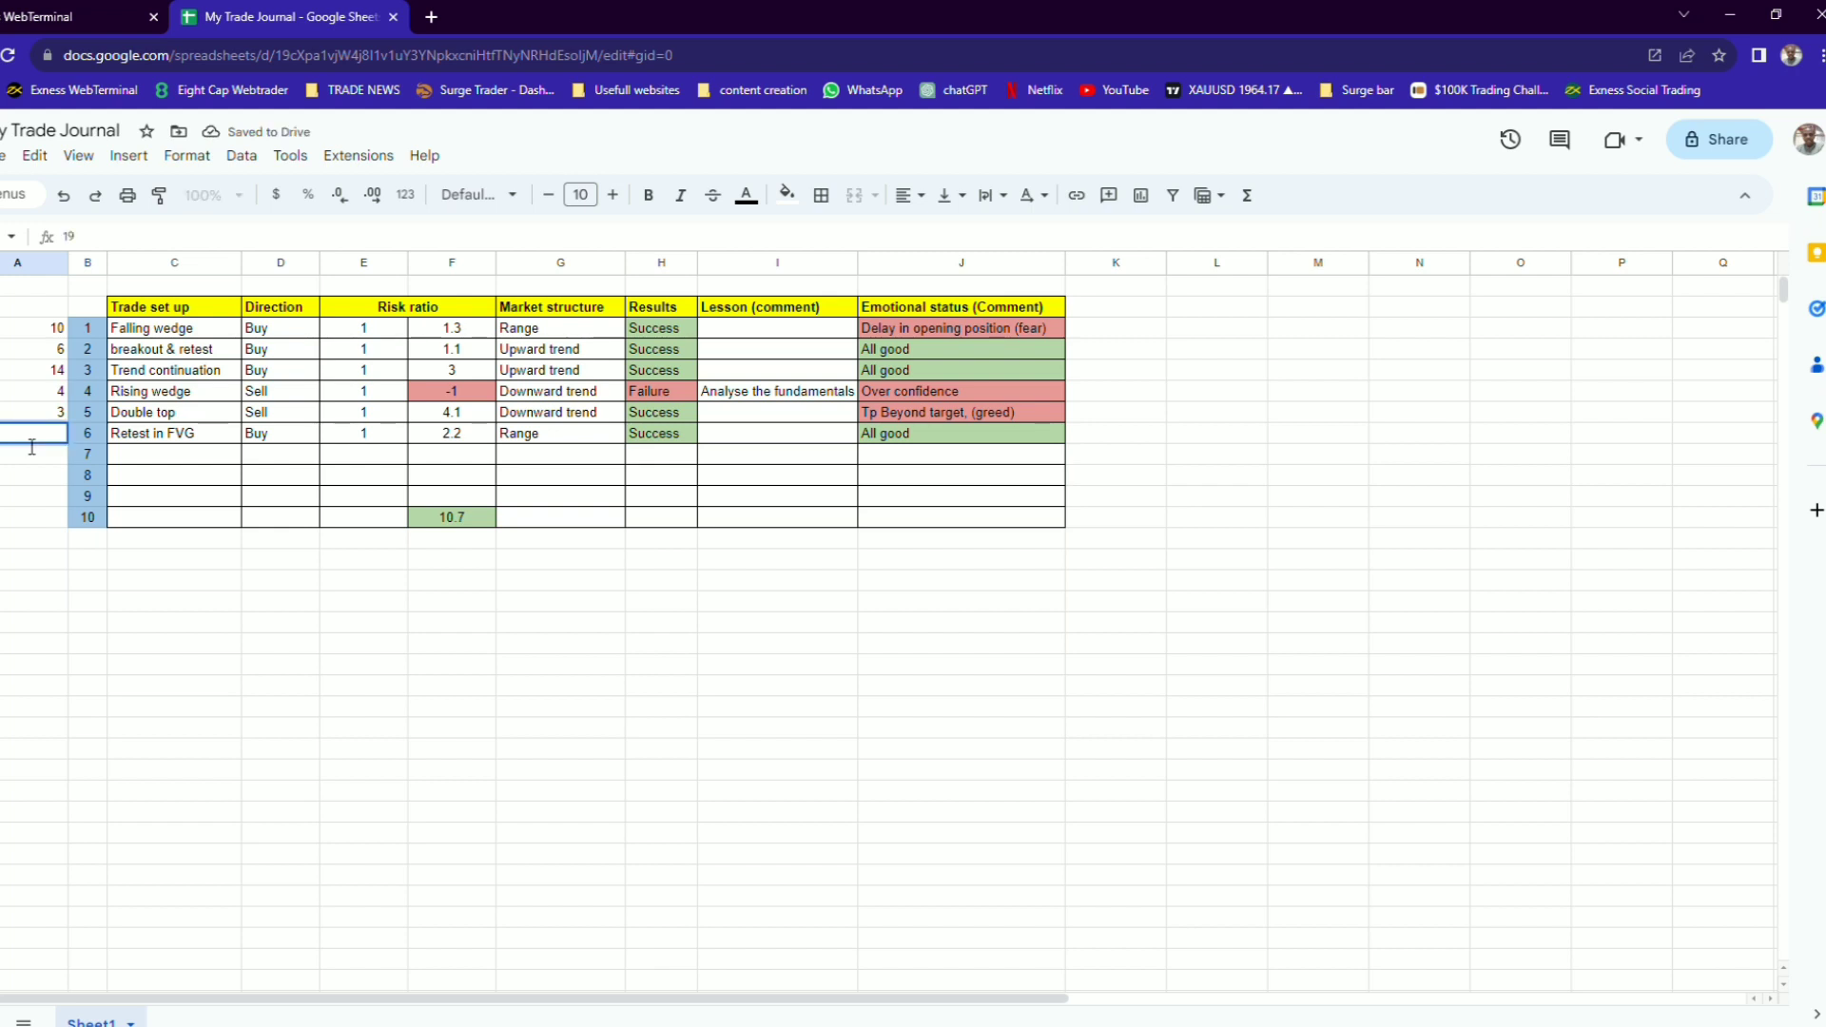
pyautogui.click(209, 588)
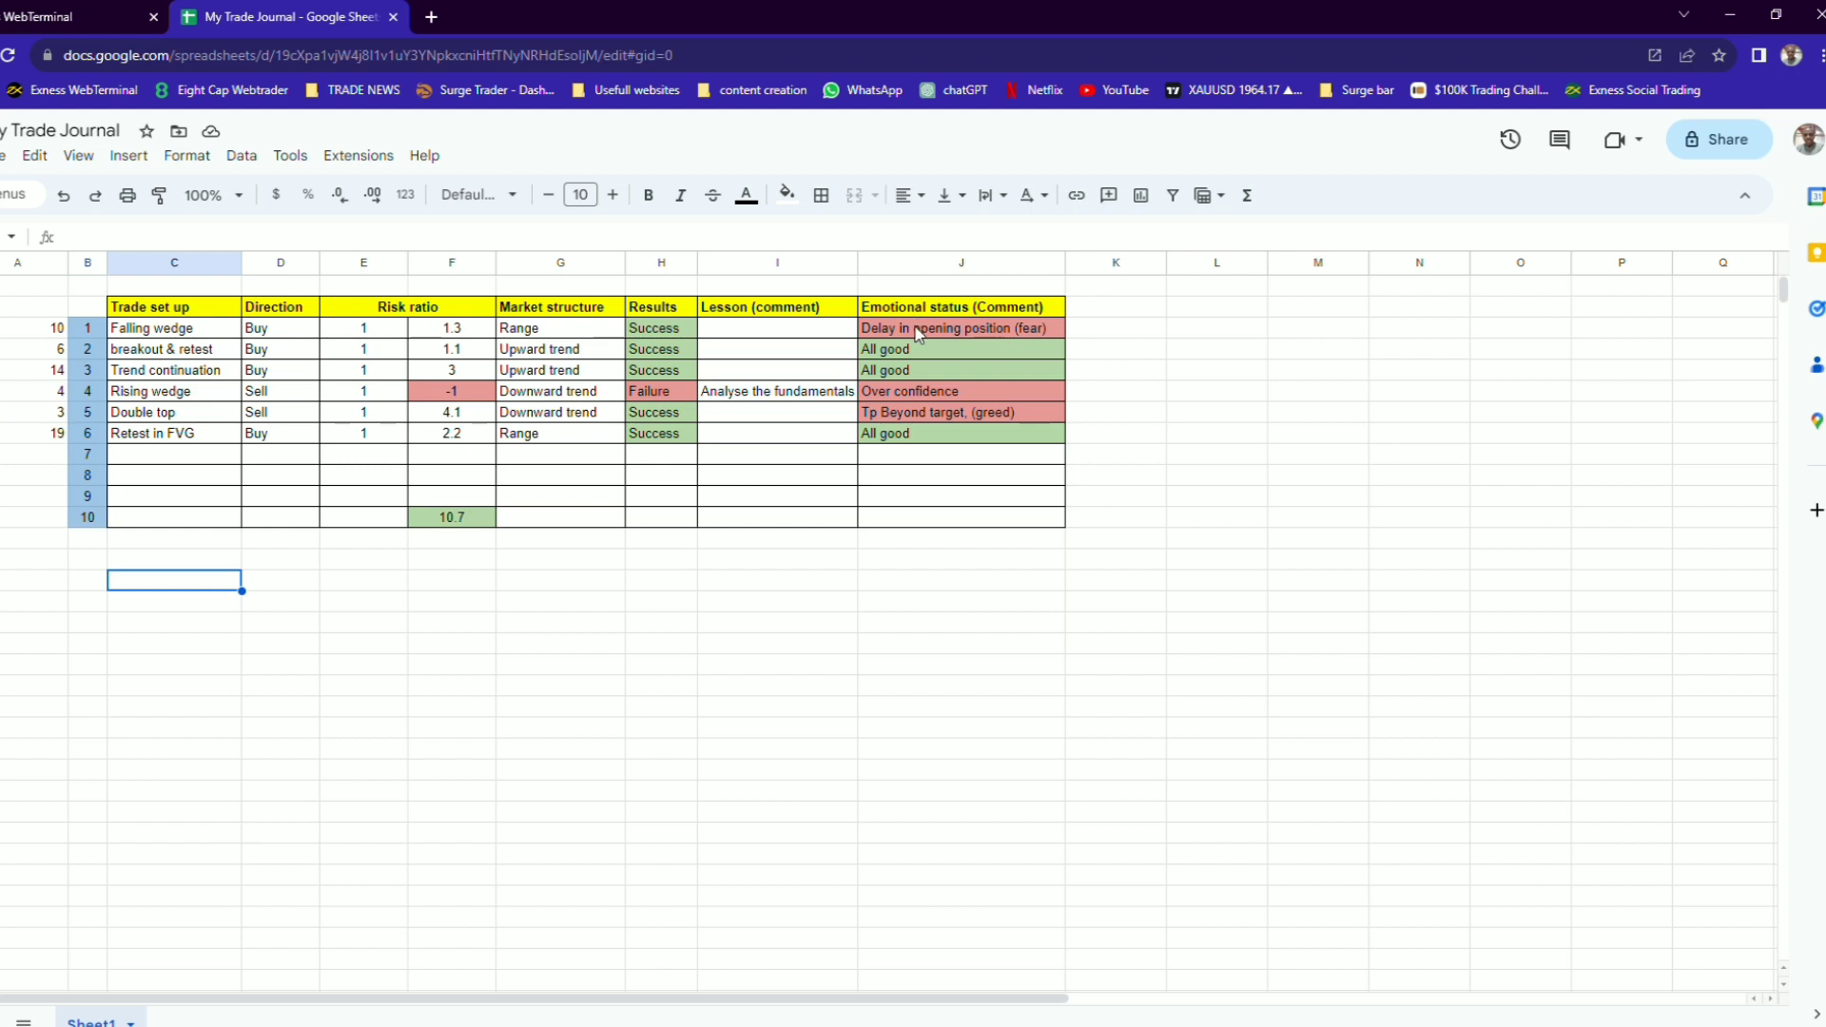
# - Review the Emotional status comments of trades 1 to 6, the Rising wedge row, and column A's value for Trend continuation
pyautogui.moveTo(918, 333); pyautogui.dragTo(933, 441)
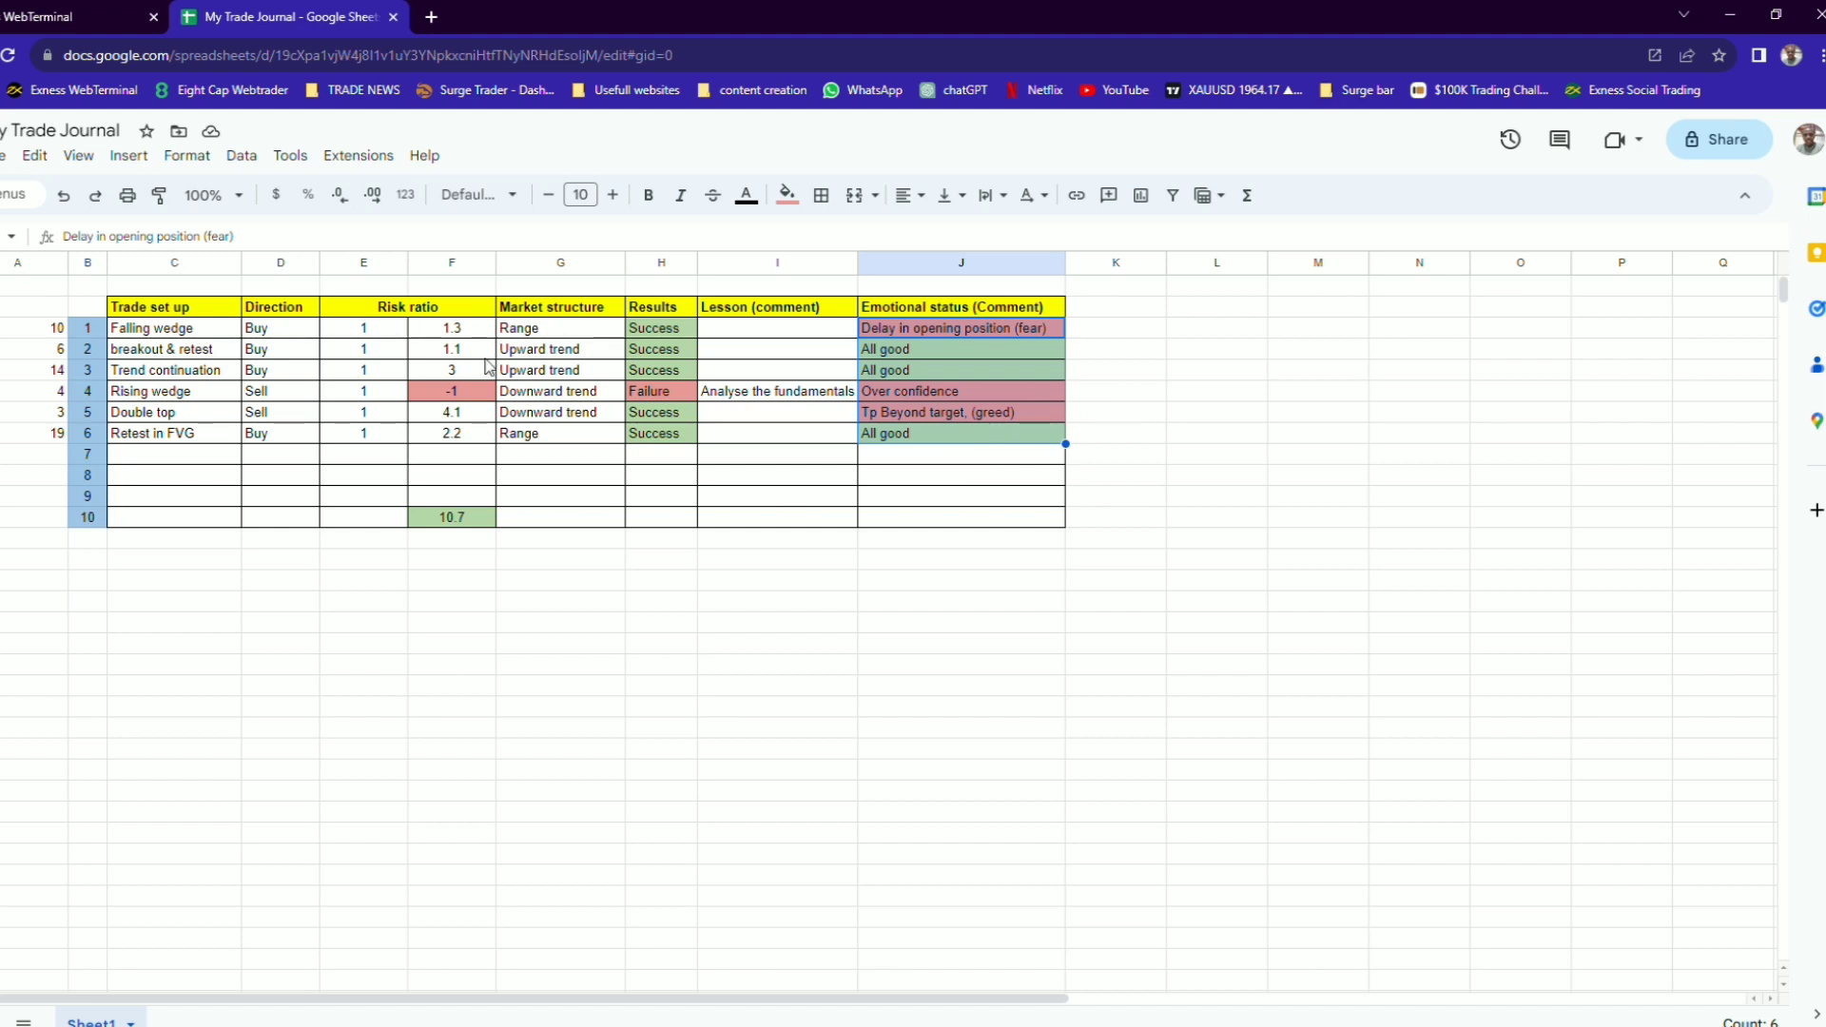
pyautogui.click(345, 399)
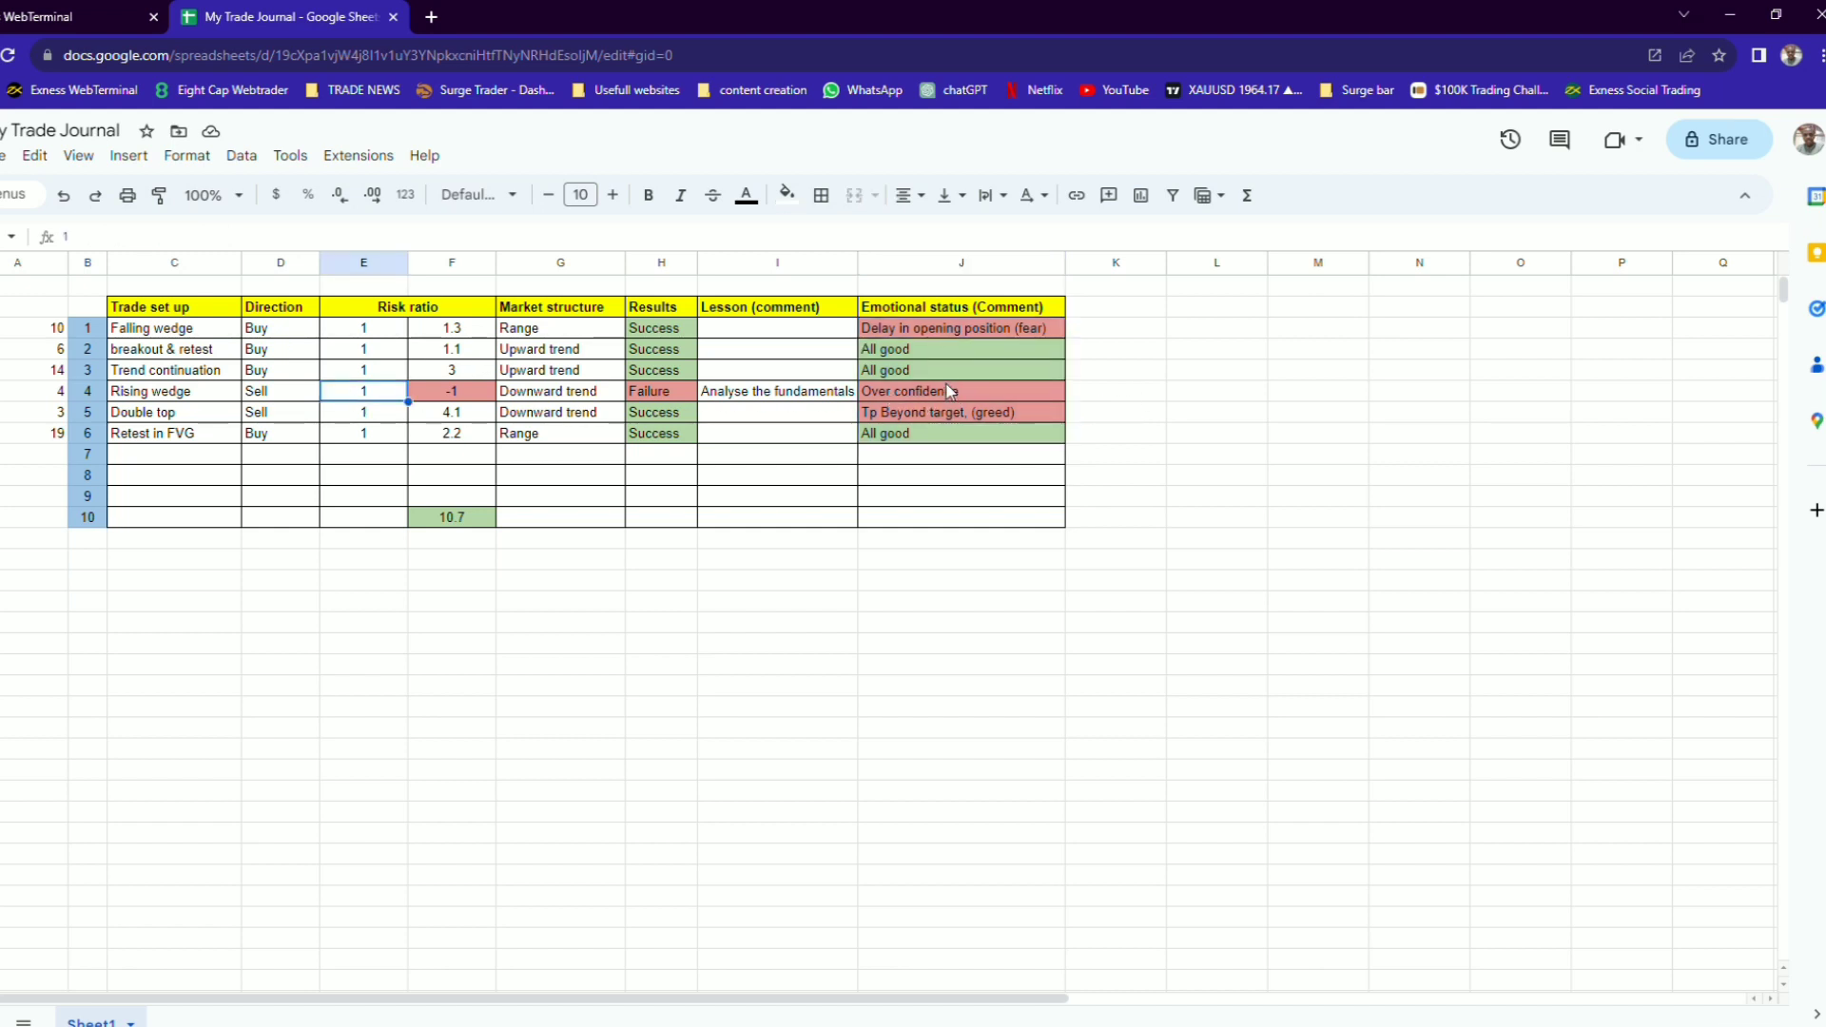
pyautogui.click(1095, 398)
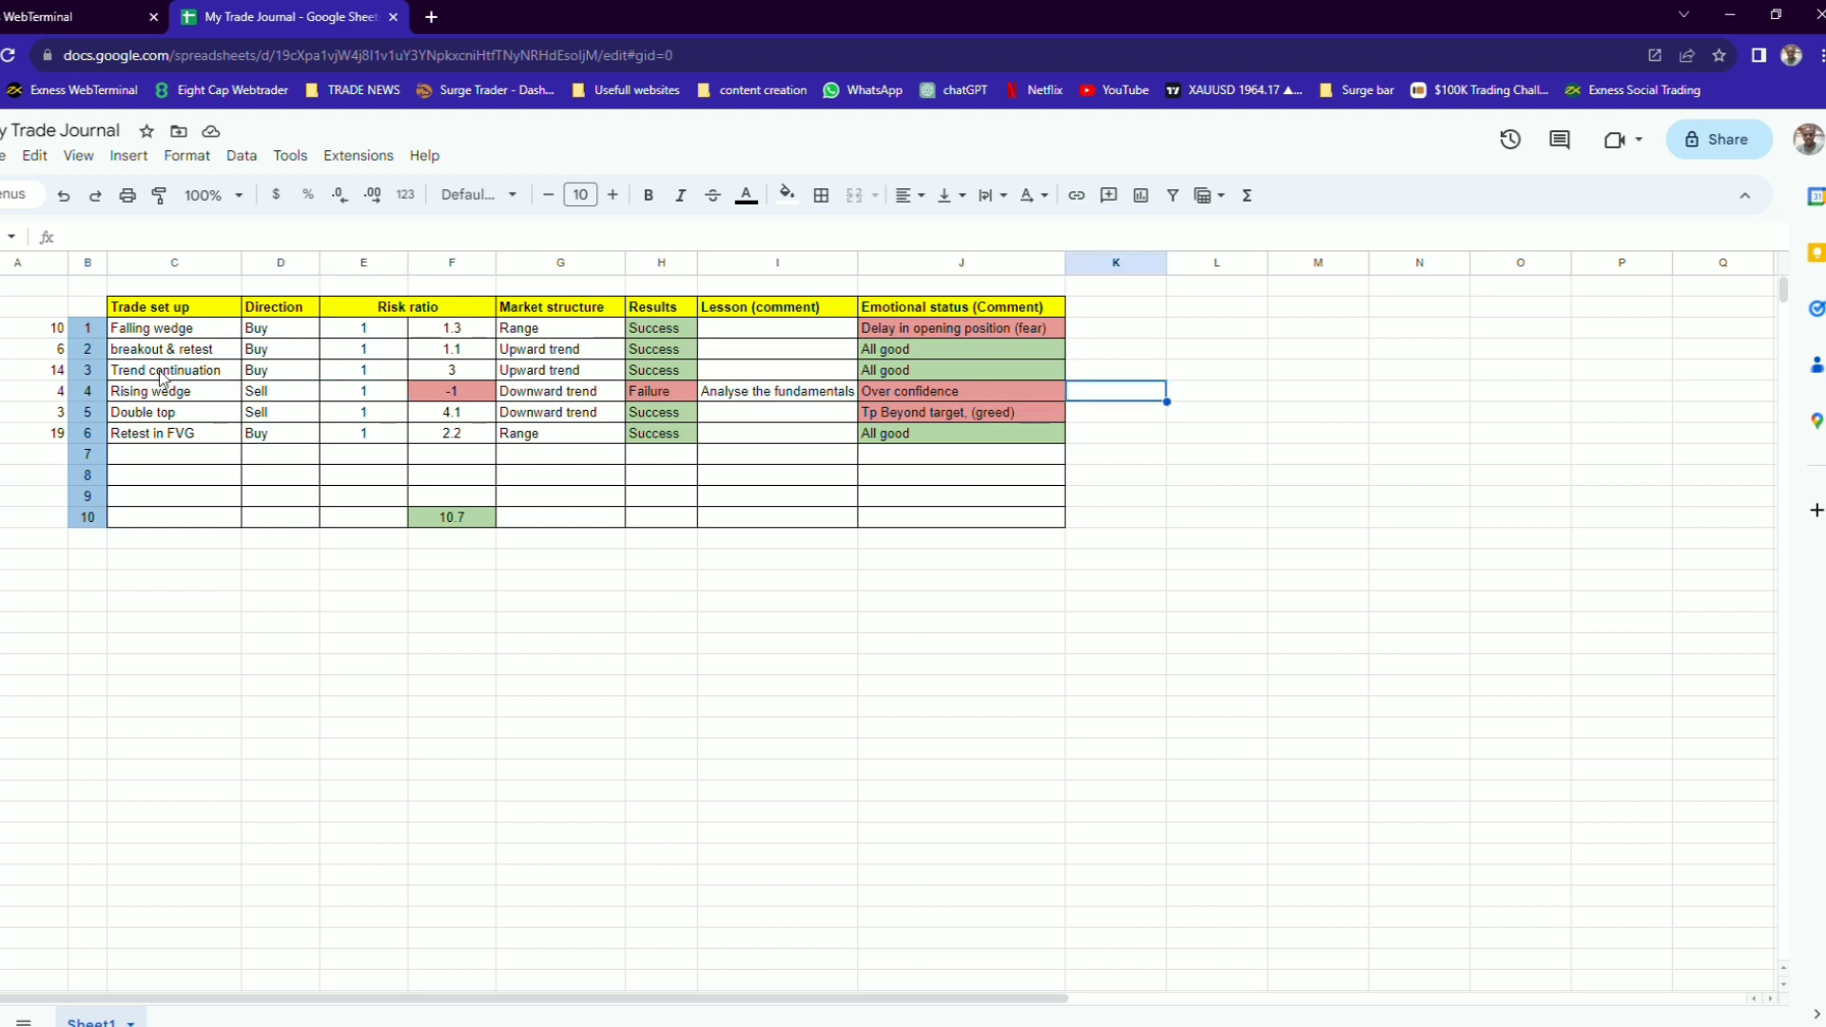
pyautogui.click(4, 373)
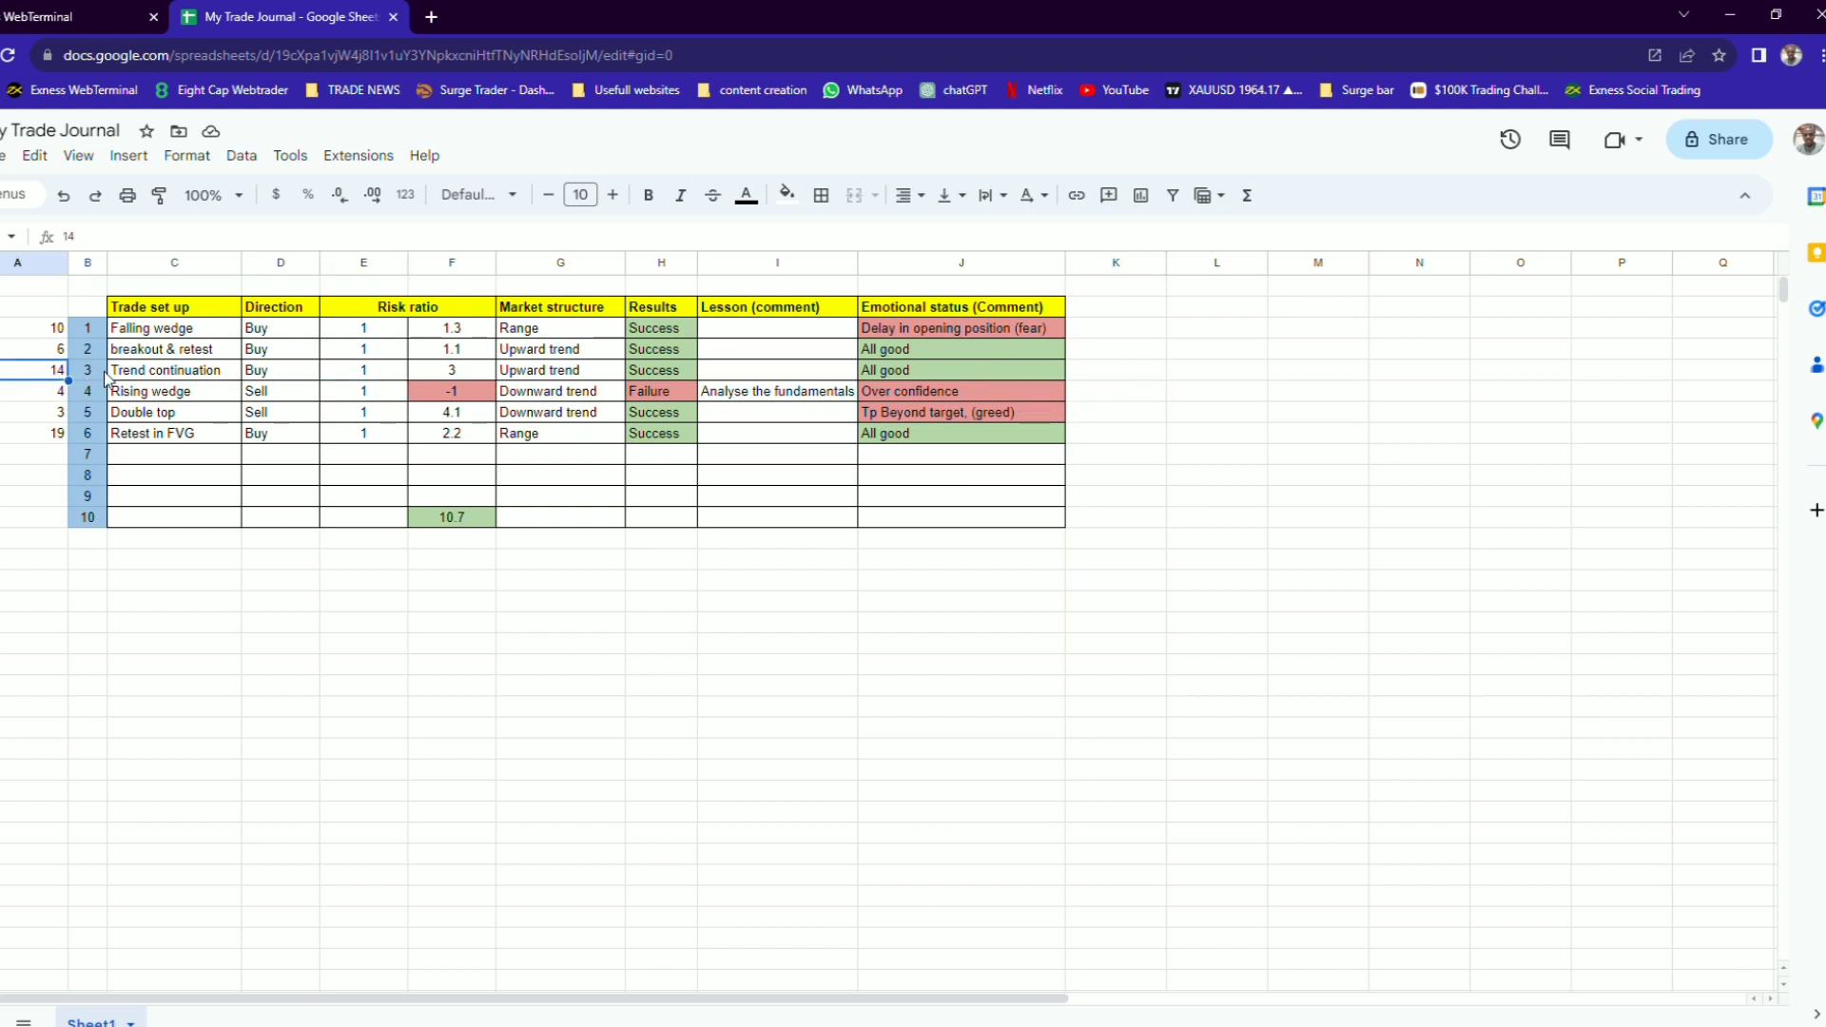
# - Review the Trend continuation trade's set-up and market structure in the journal sheet
pyautogui.click(133, 378)
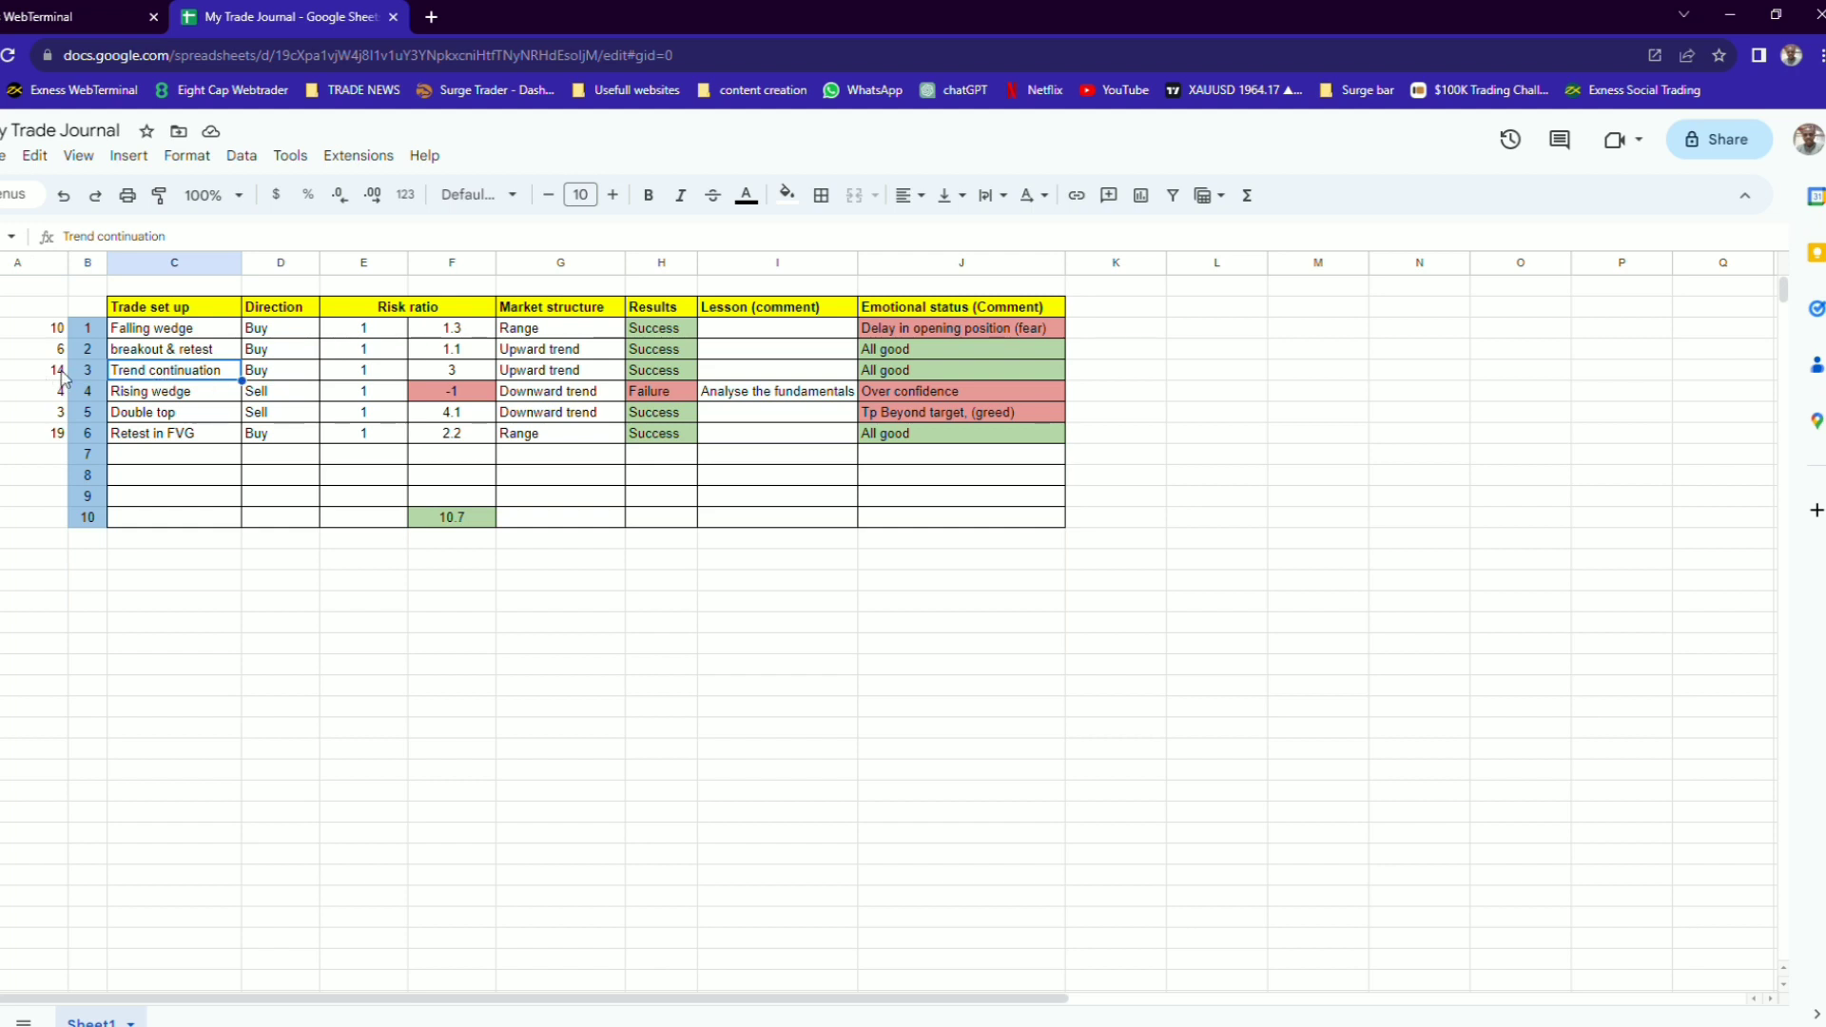
pyautogui.click(595, 376)
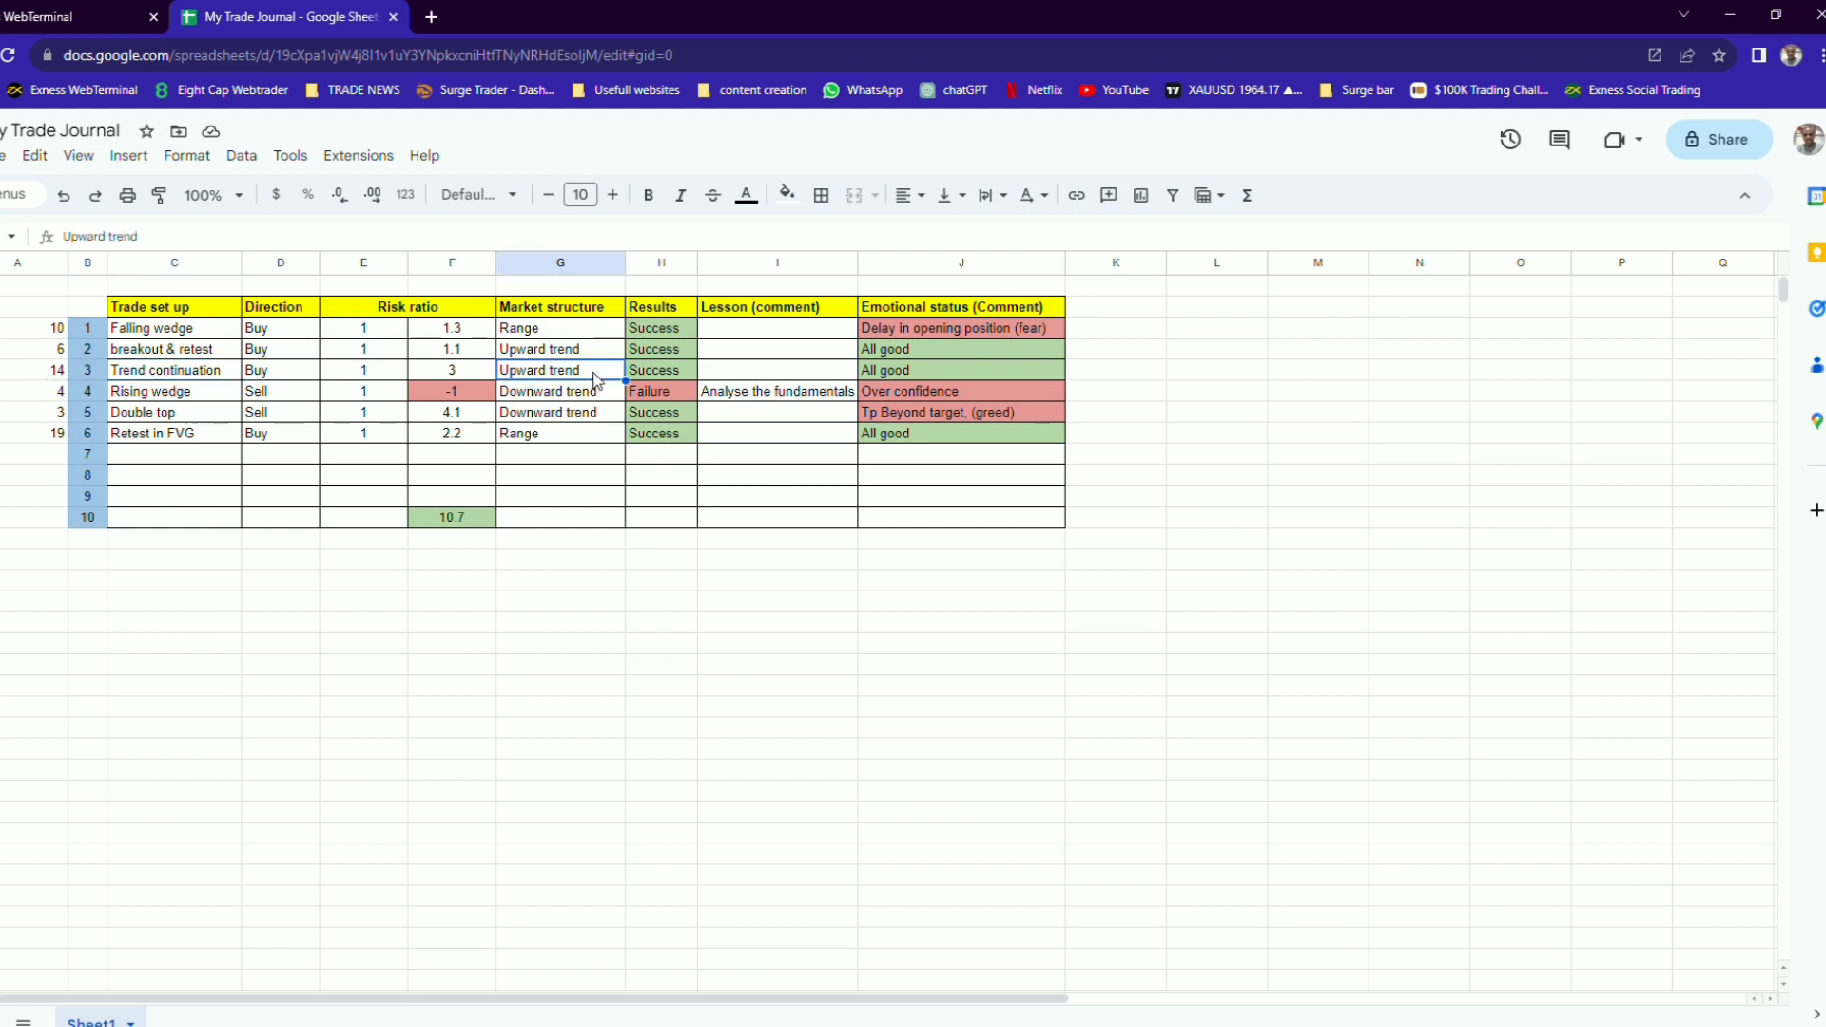
pyautogui.click(1100, 376)
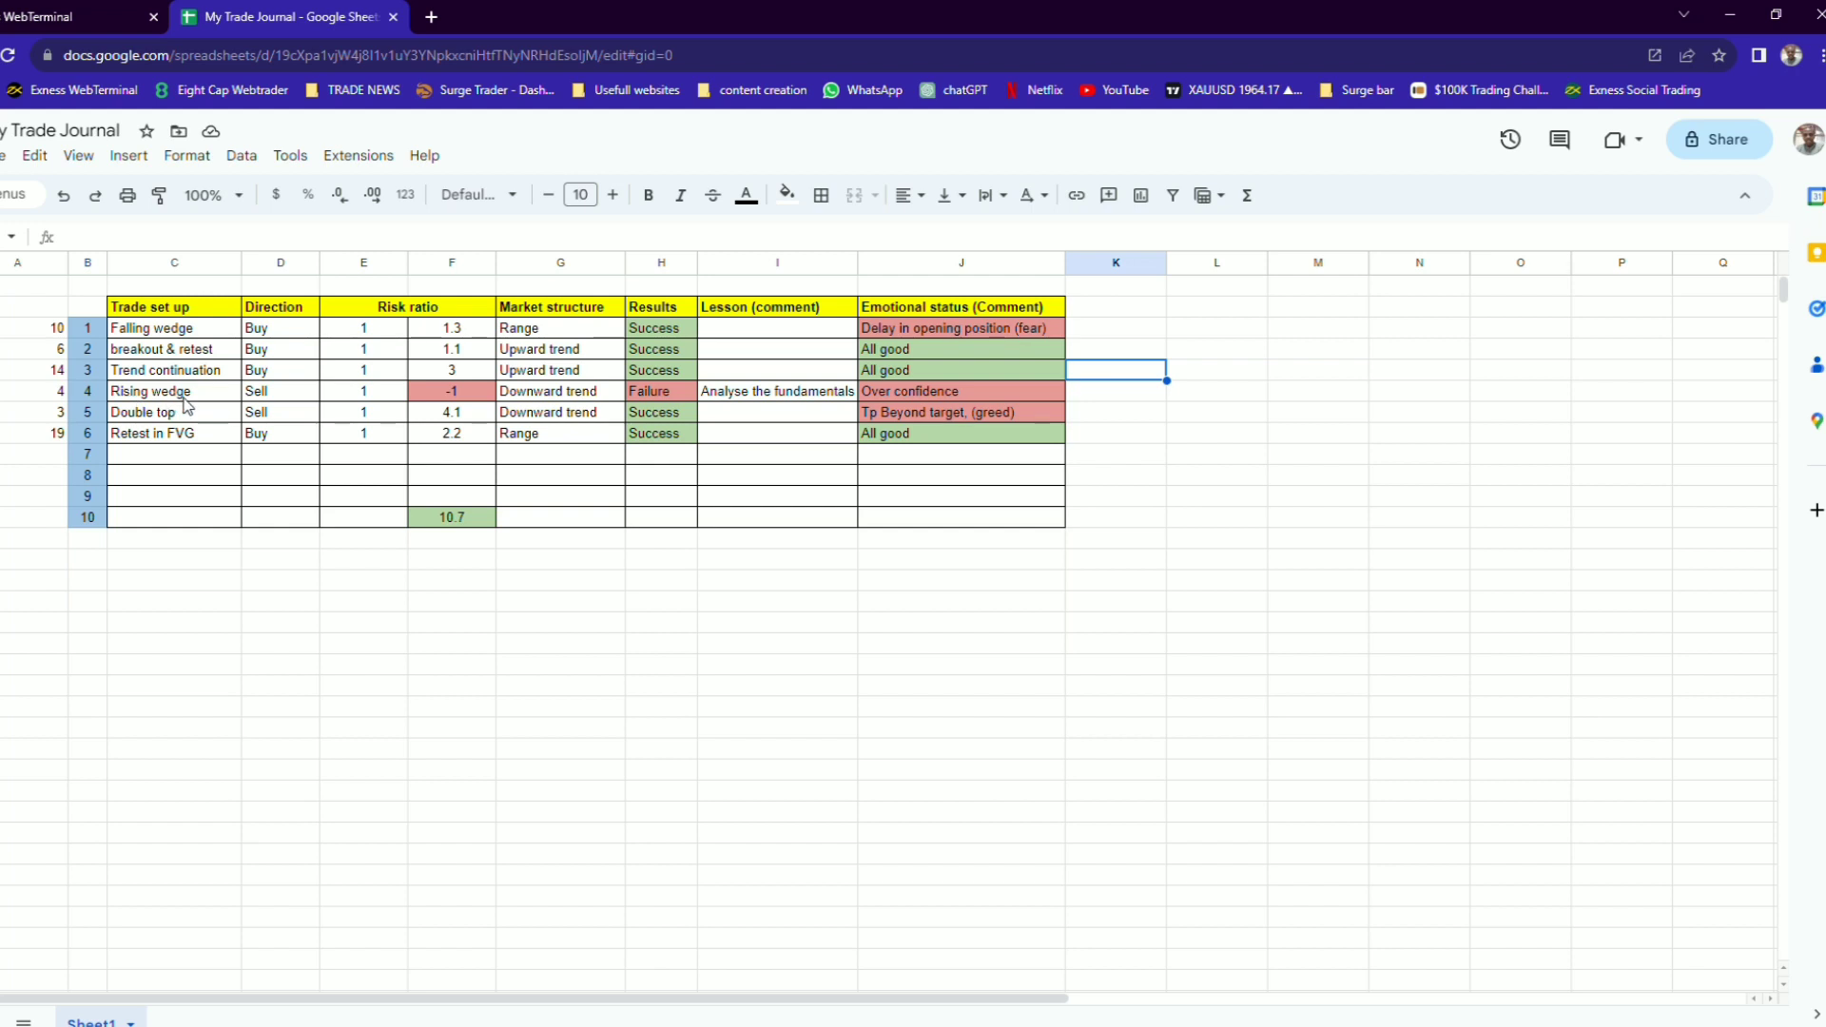
# - Compare the Rising wedge and Double top rows, including their column A values and Emotional status comments, with the Falling wedge comment
pyautogui.moveTo(184, 398); pyautogui.dragTo(951, 421)
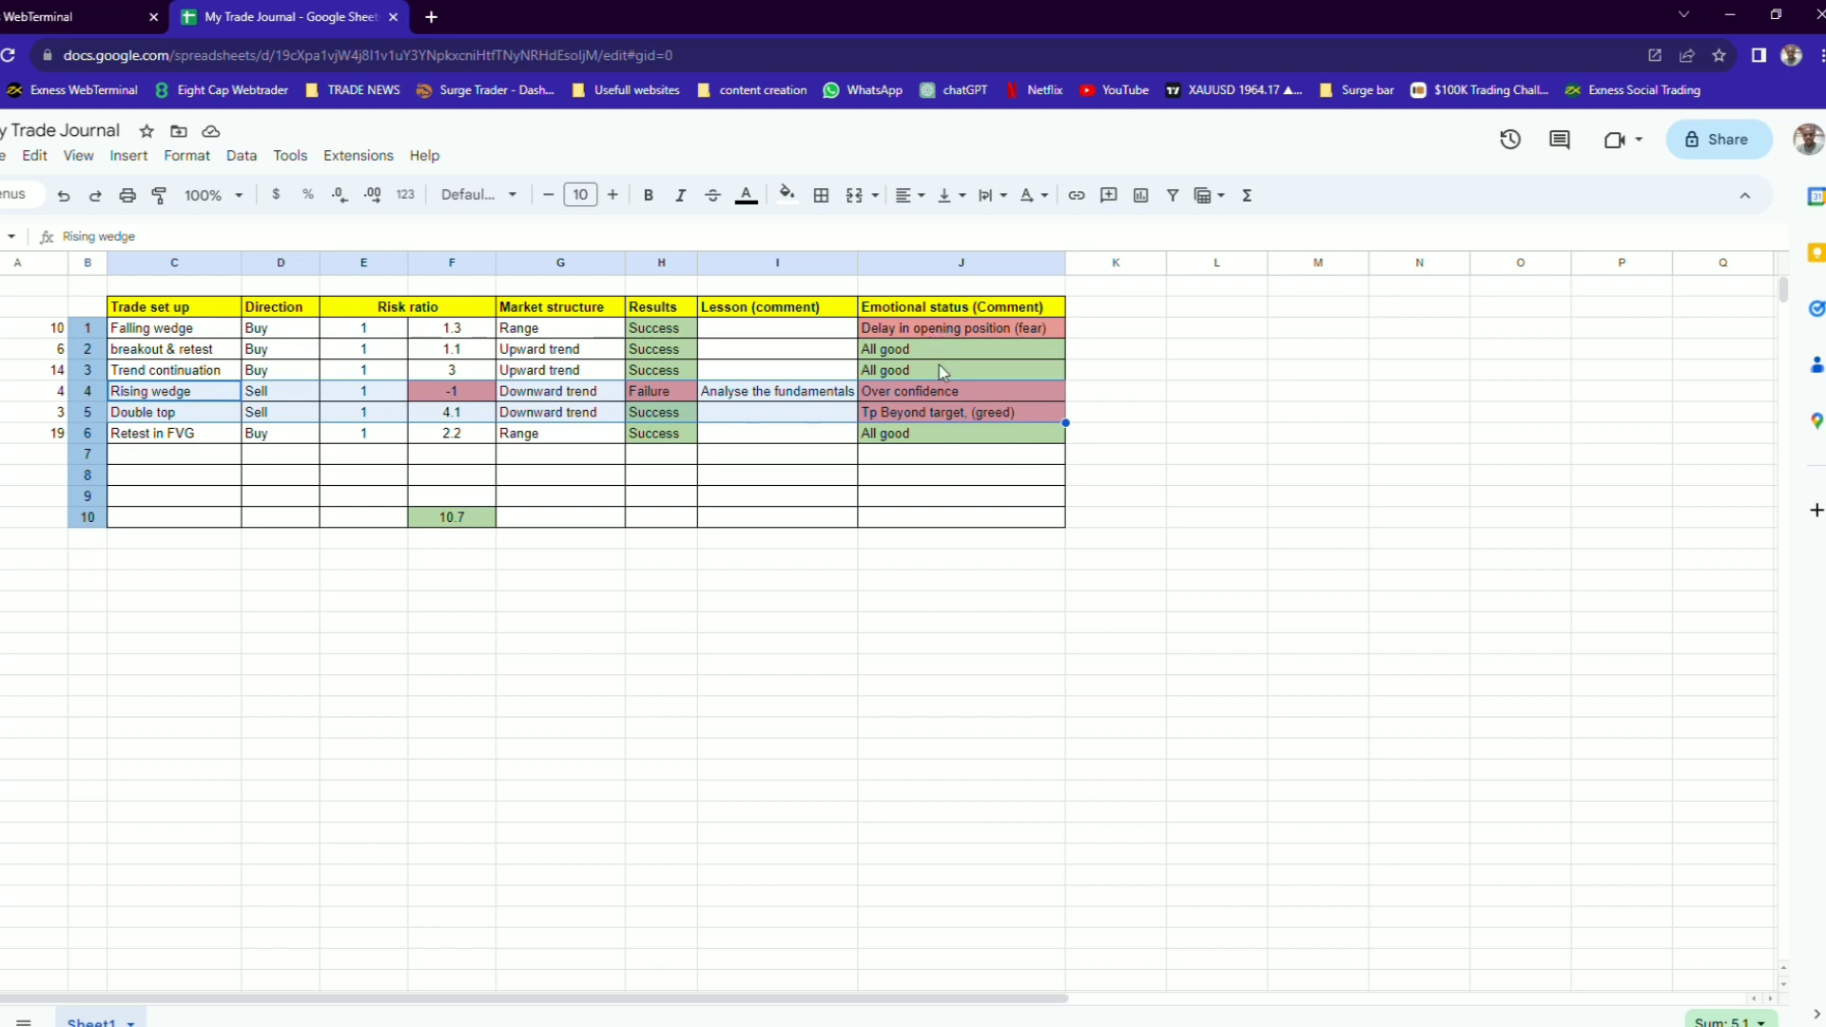
pyautogui.click(1082, 419)
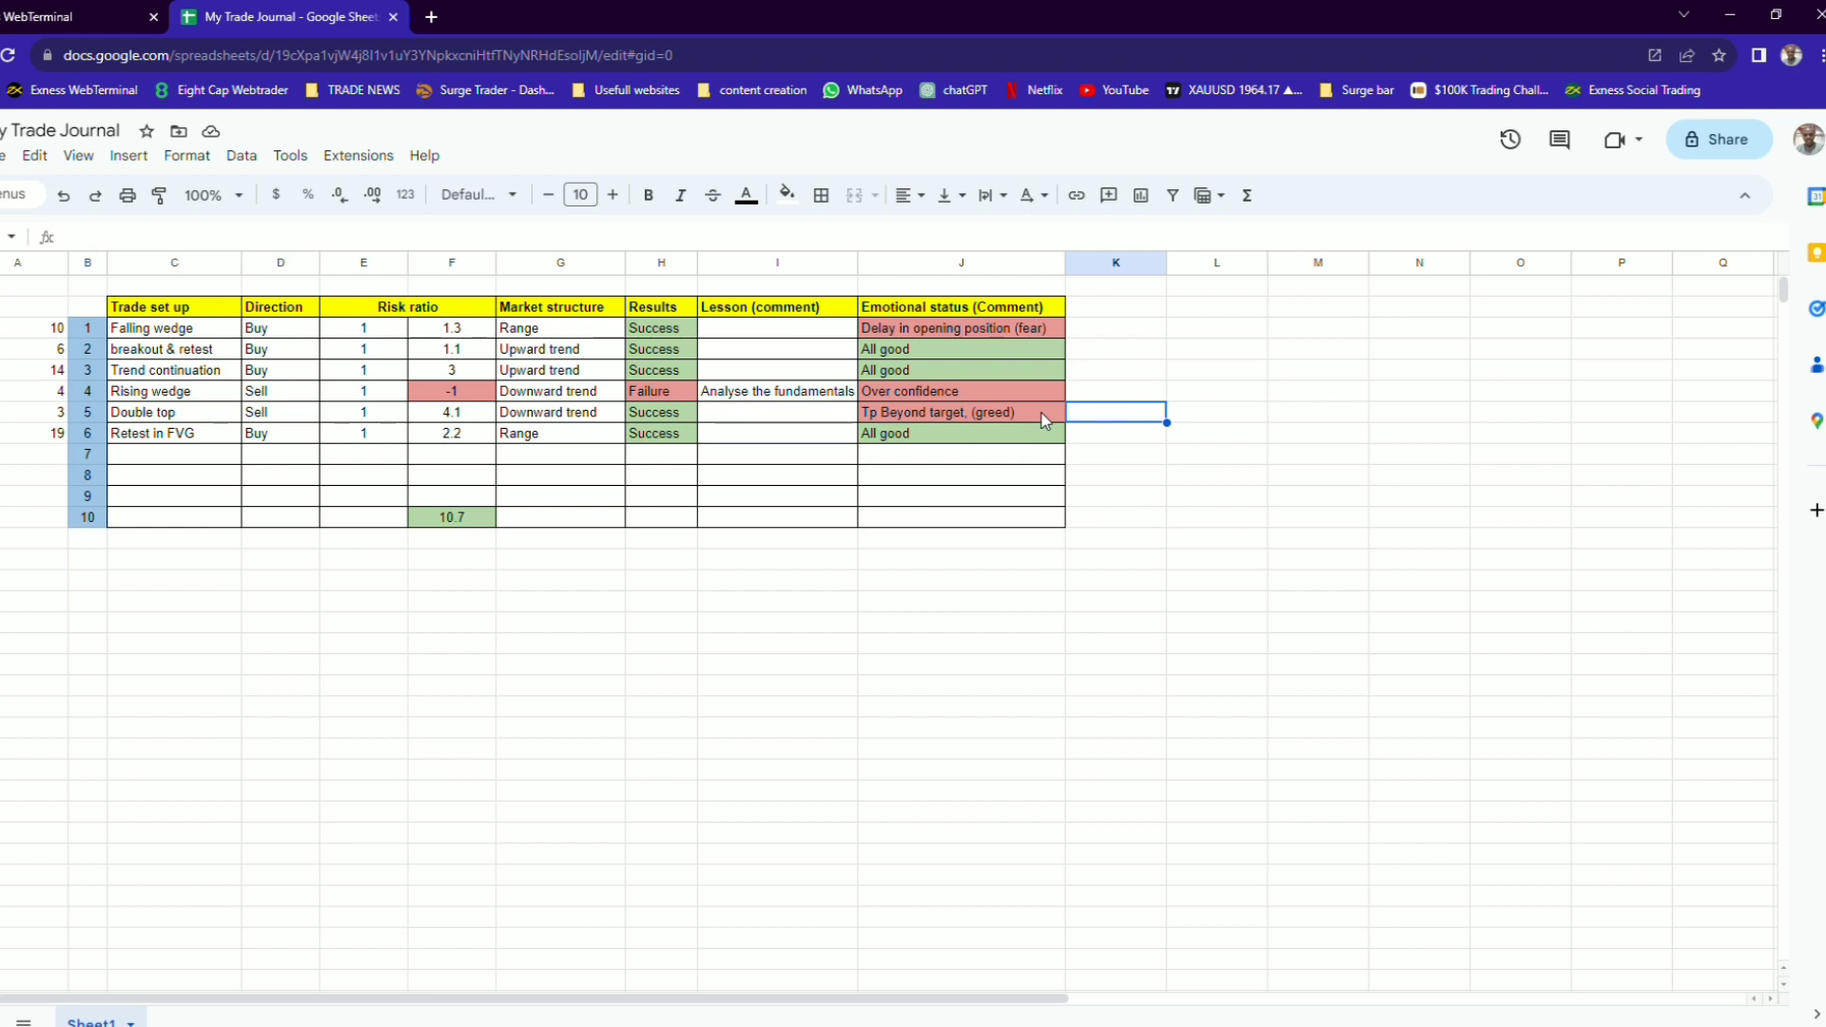
pyautogui.click(980, 390)
pyautogui.click(997, 414)
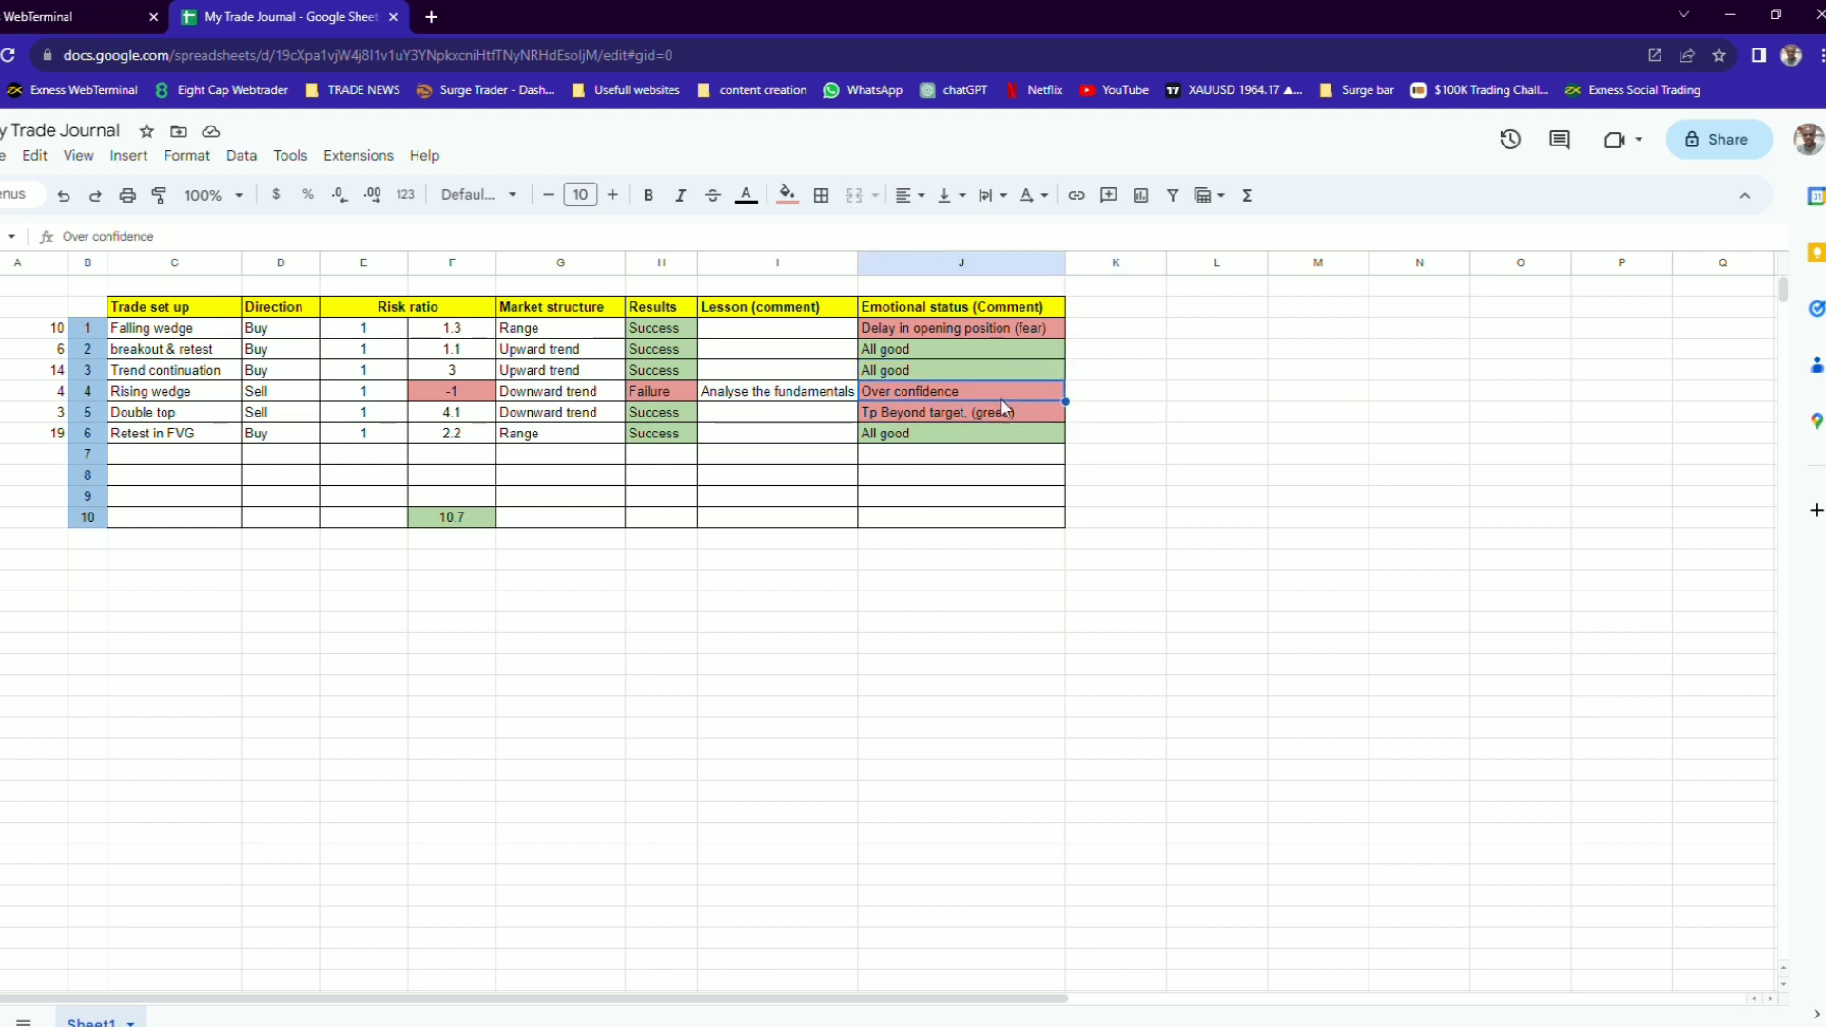
pyautogui.click(1028, 335)
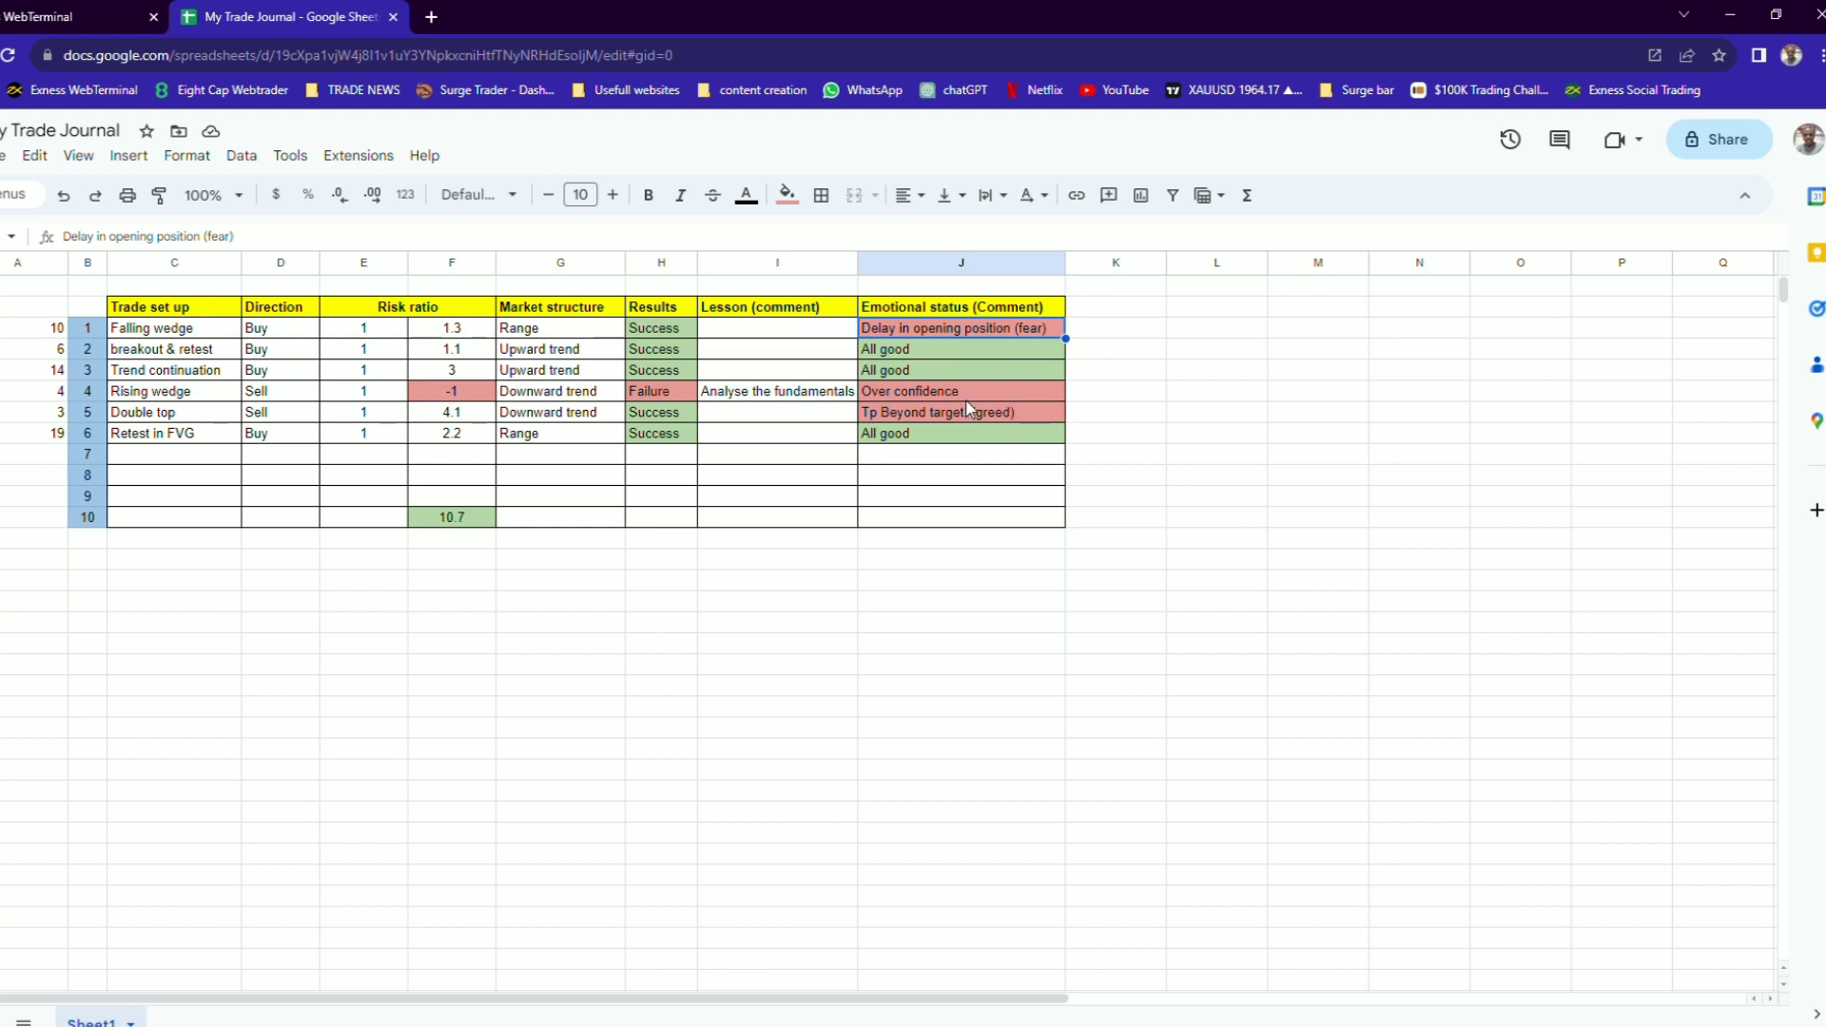
pyautogui.click(152, 410)
pyautogui.moveTo(2, 391); pyautogui.dragTo(2, 412)
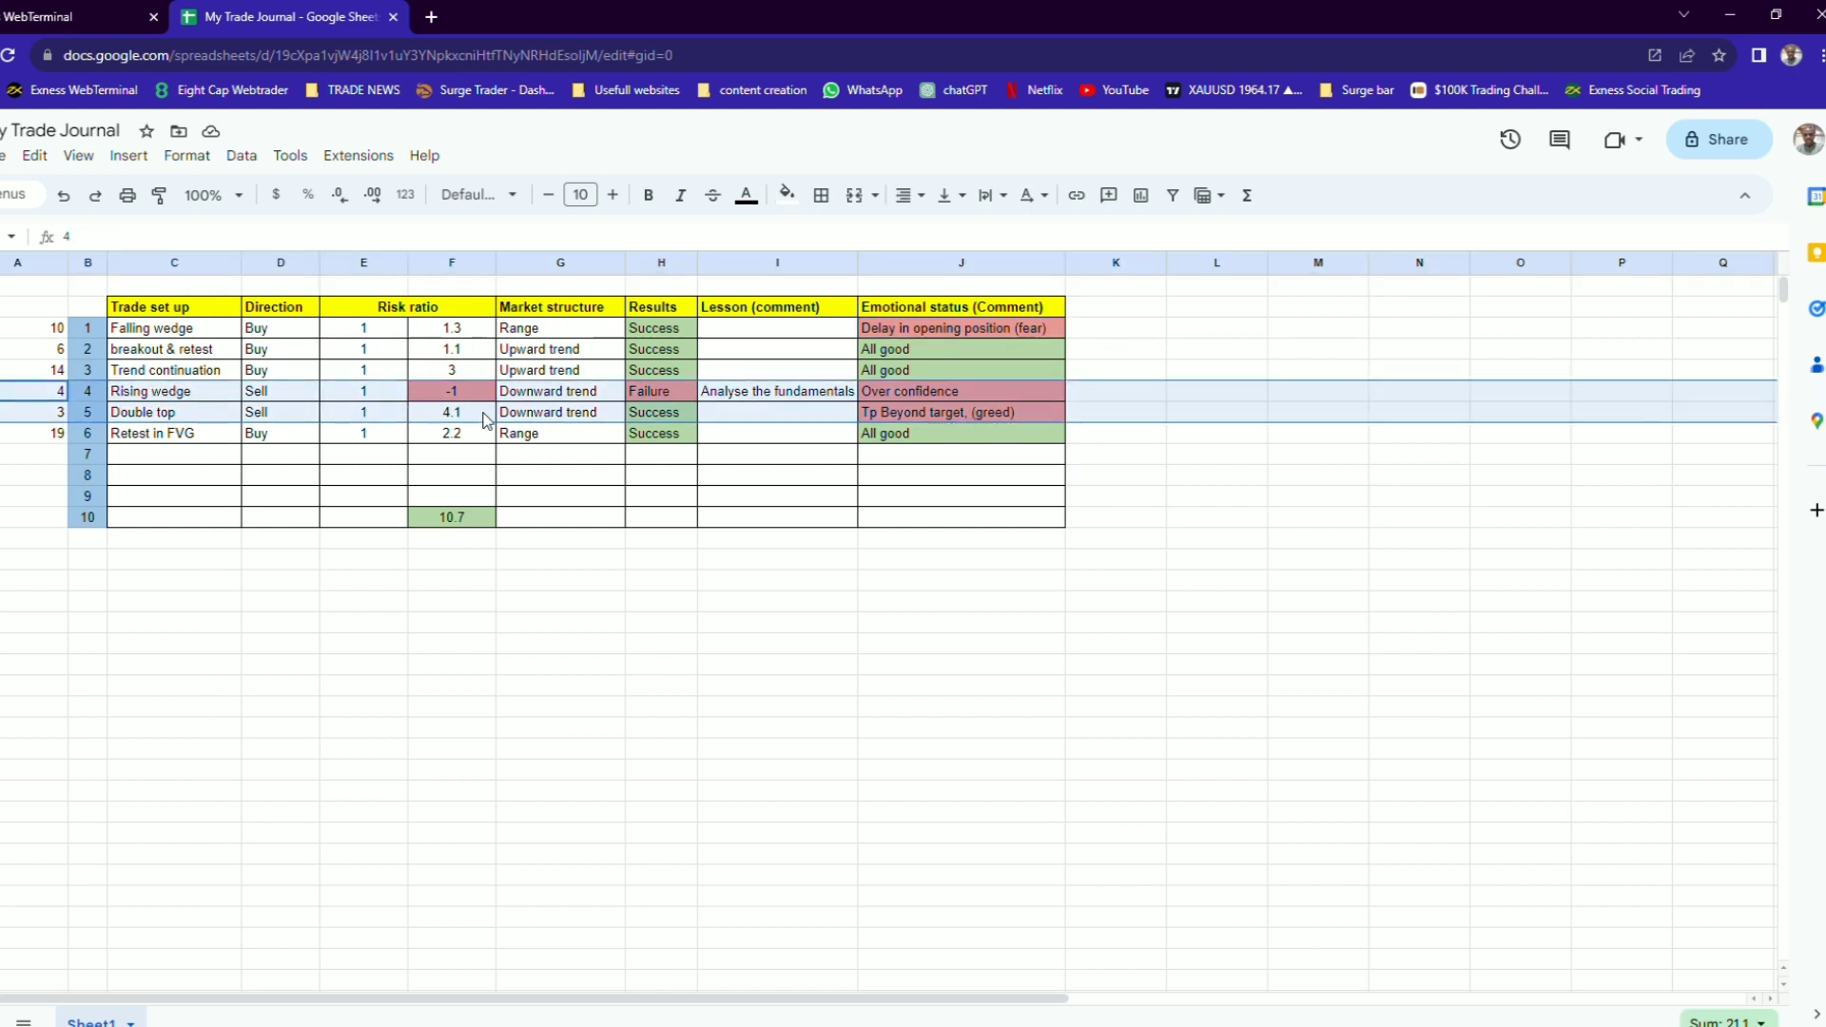
pyautogui.click(224, 503)
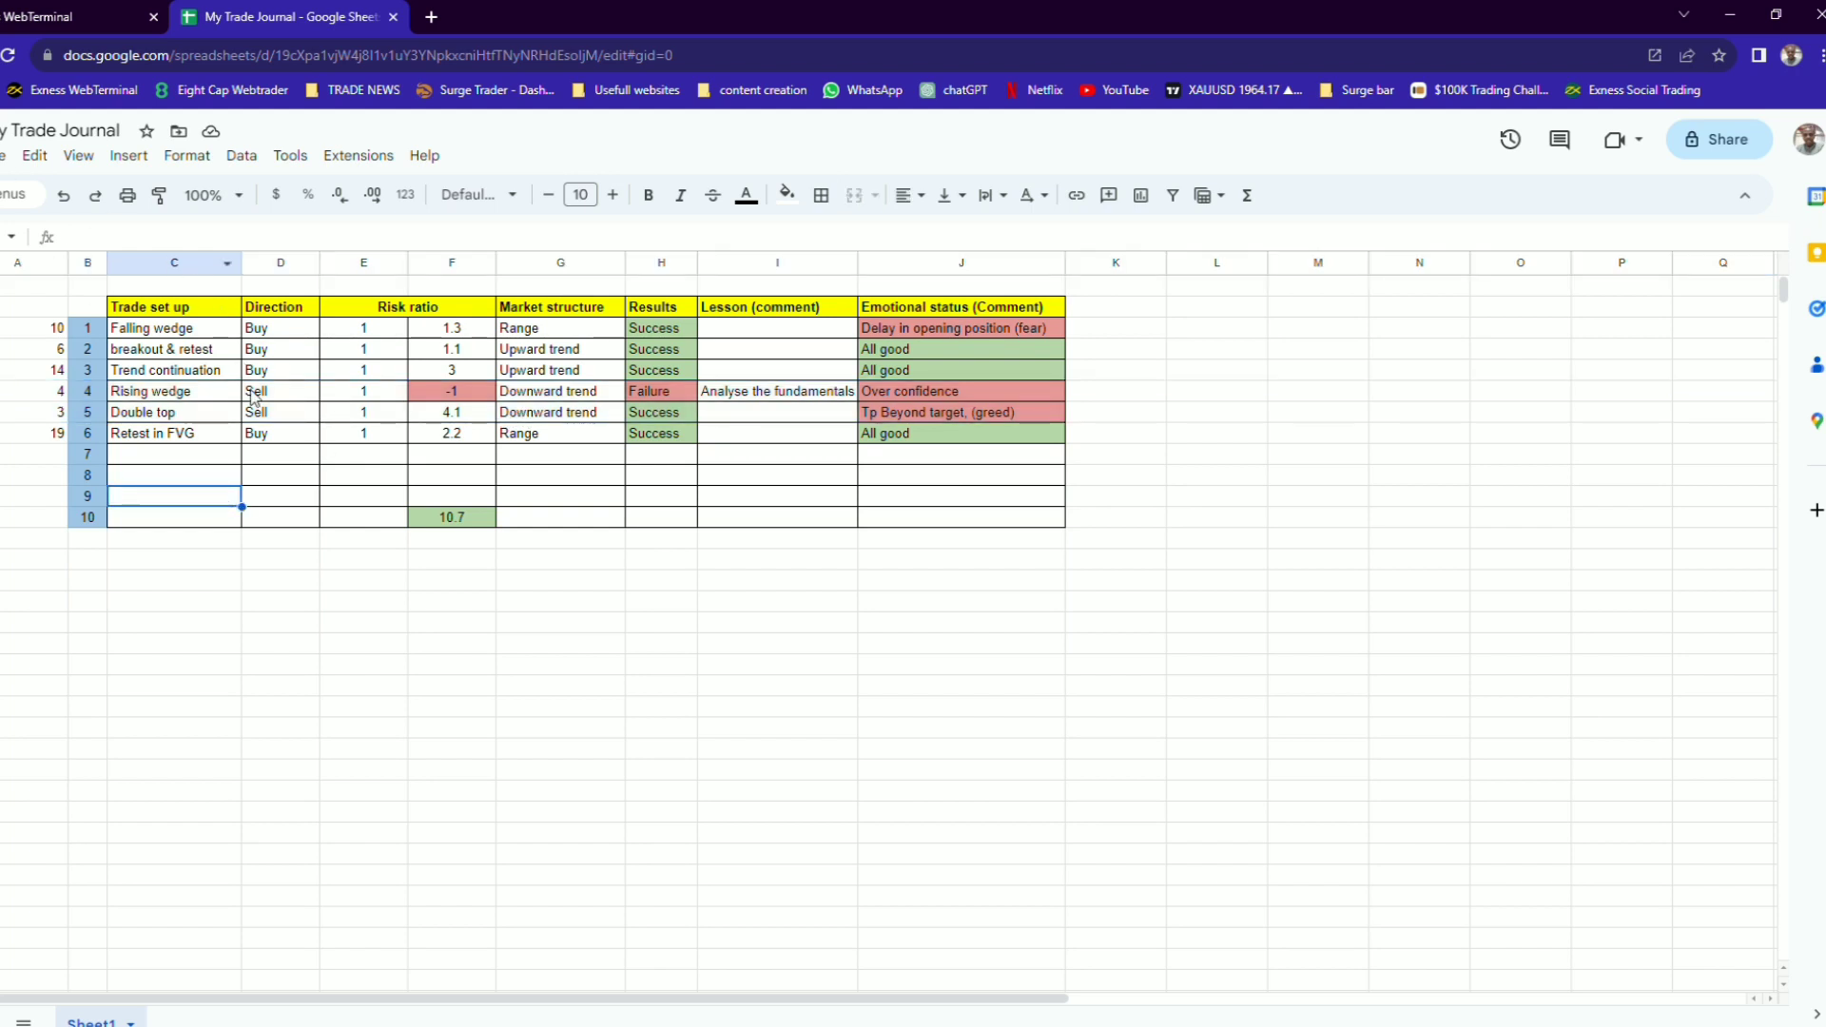
# - Examine the earlier July trades on the EUR/USD chart in WebTerminal, then return to My Trade Journal and highlight the whole trade table
pyautogui.click(33, 17)
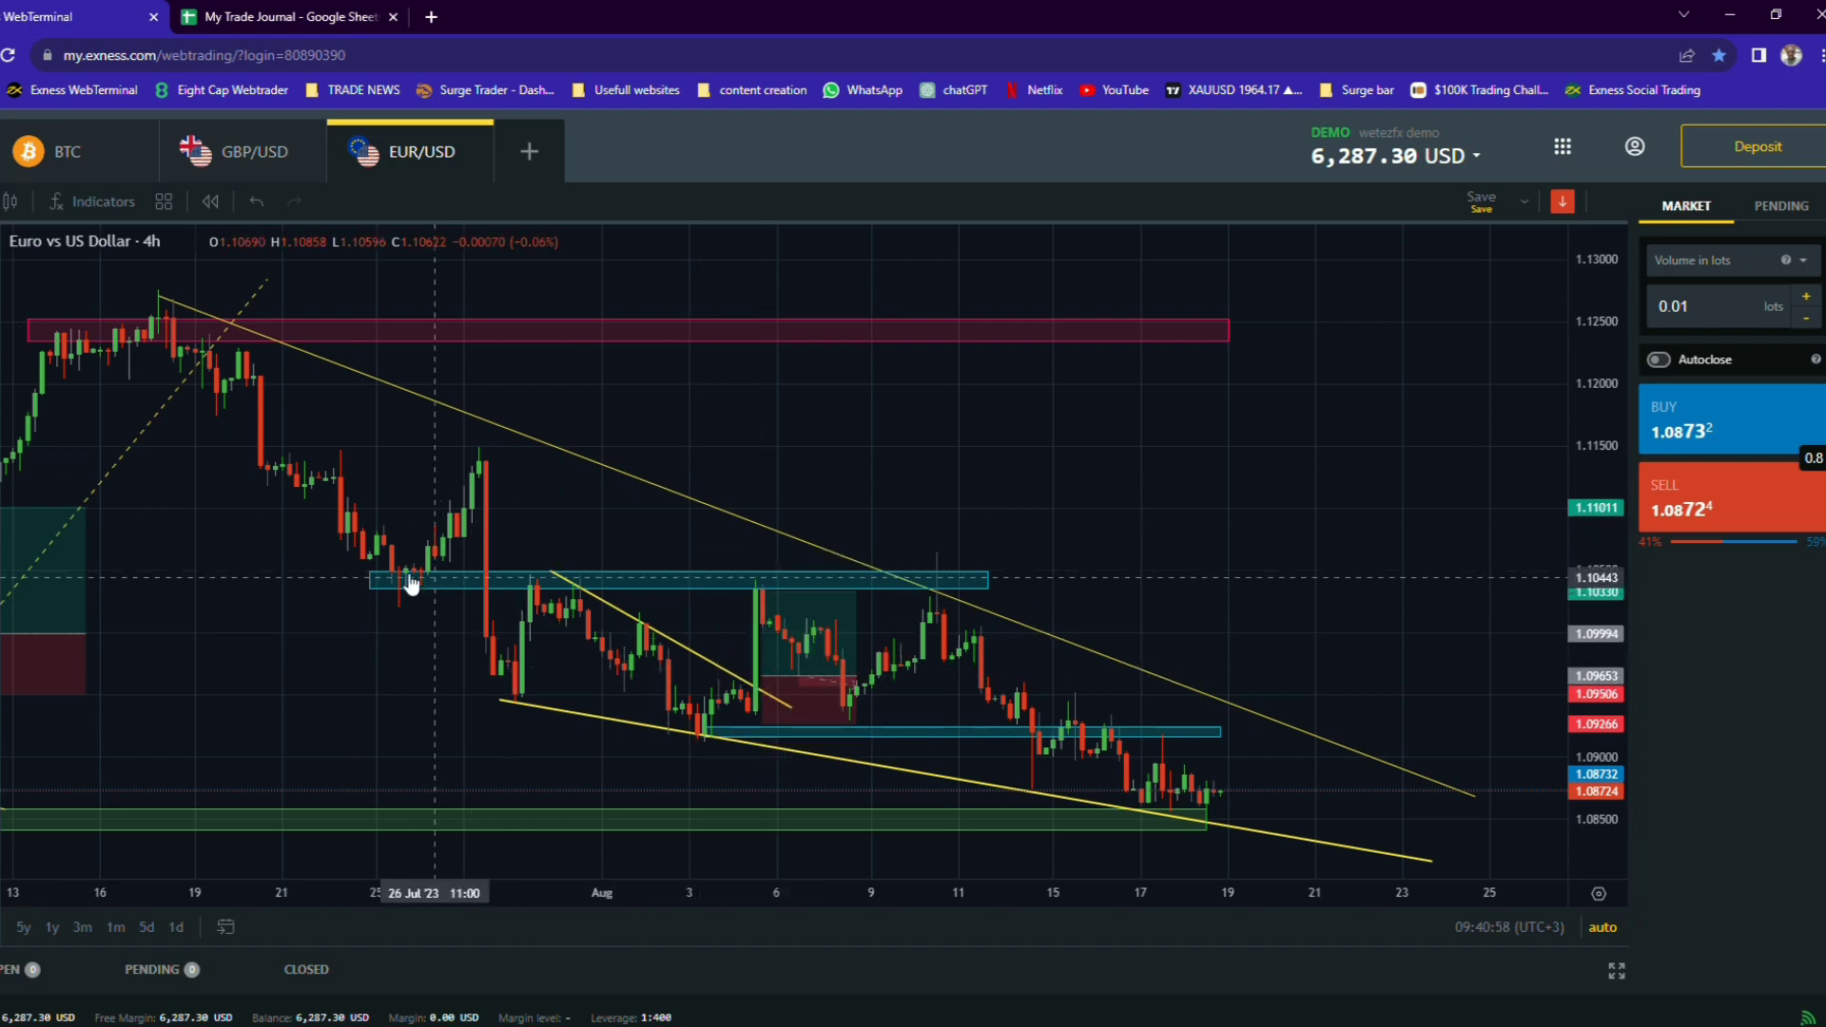
pyautogui.hscroll(-5, 787, 664)
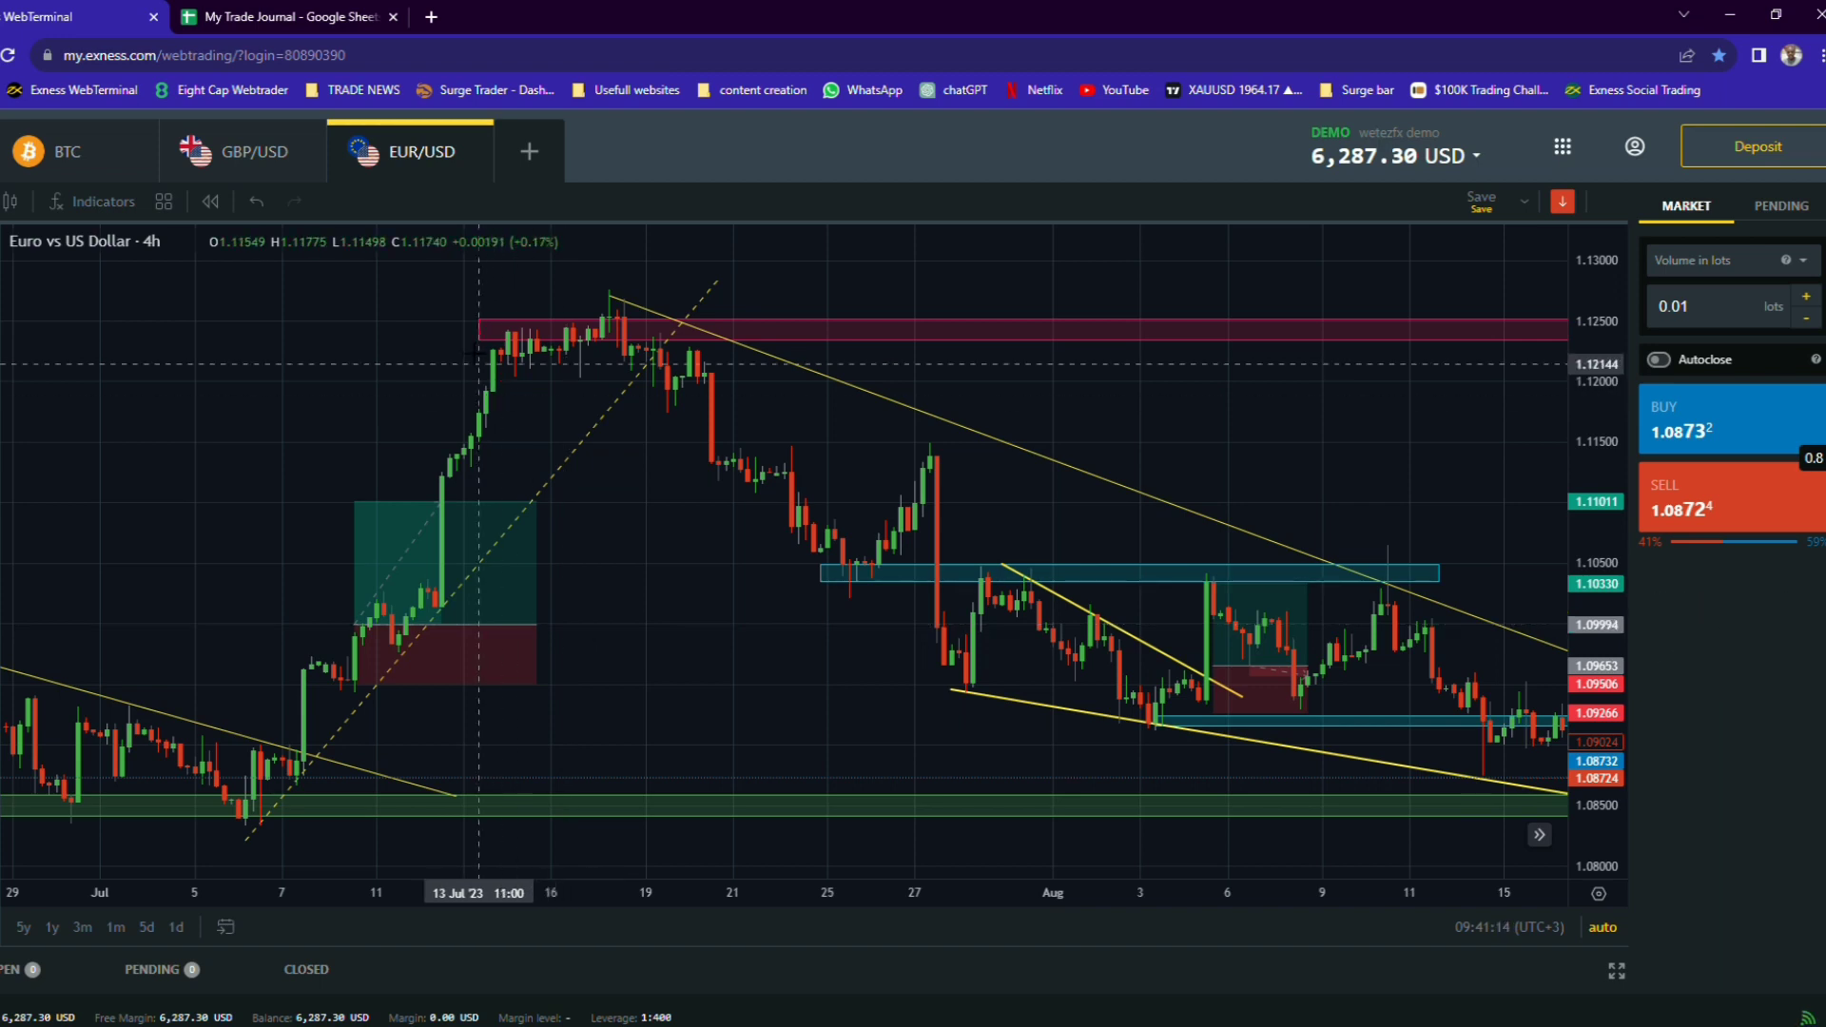
pyautogui.click(284, 20)
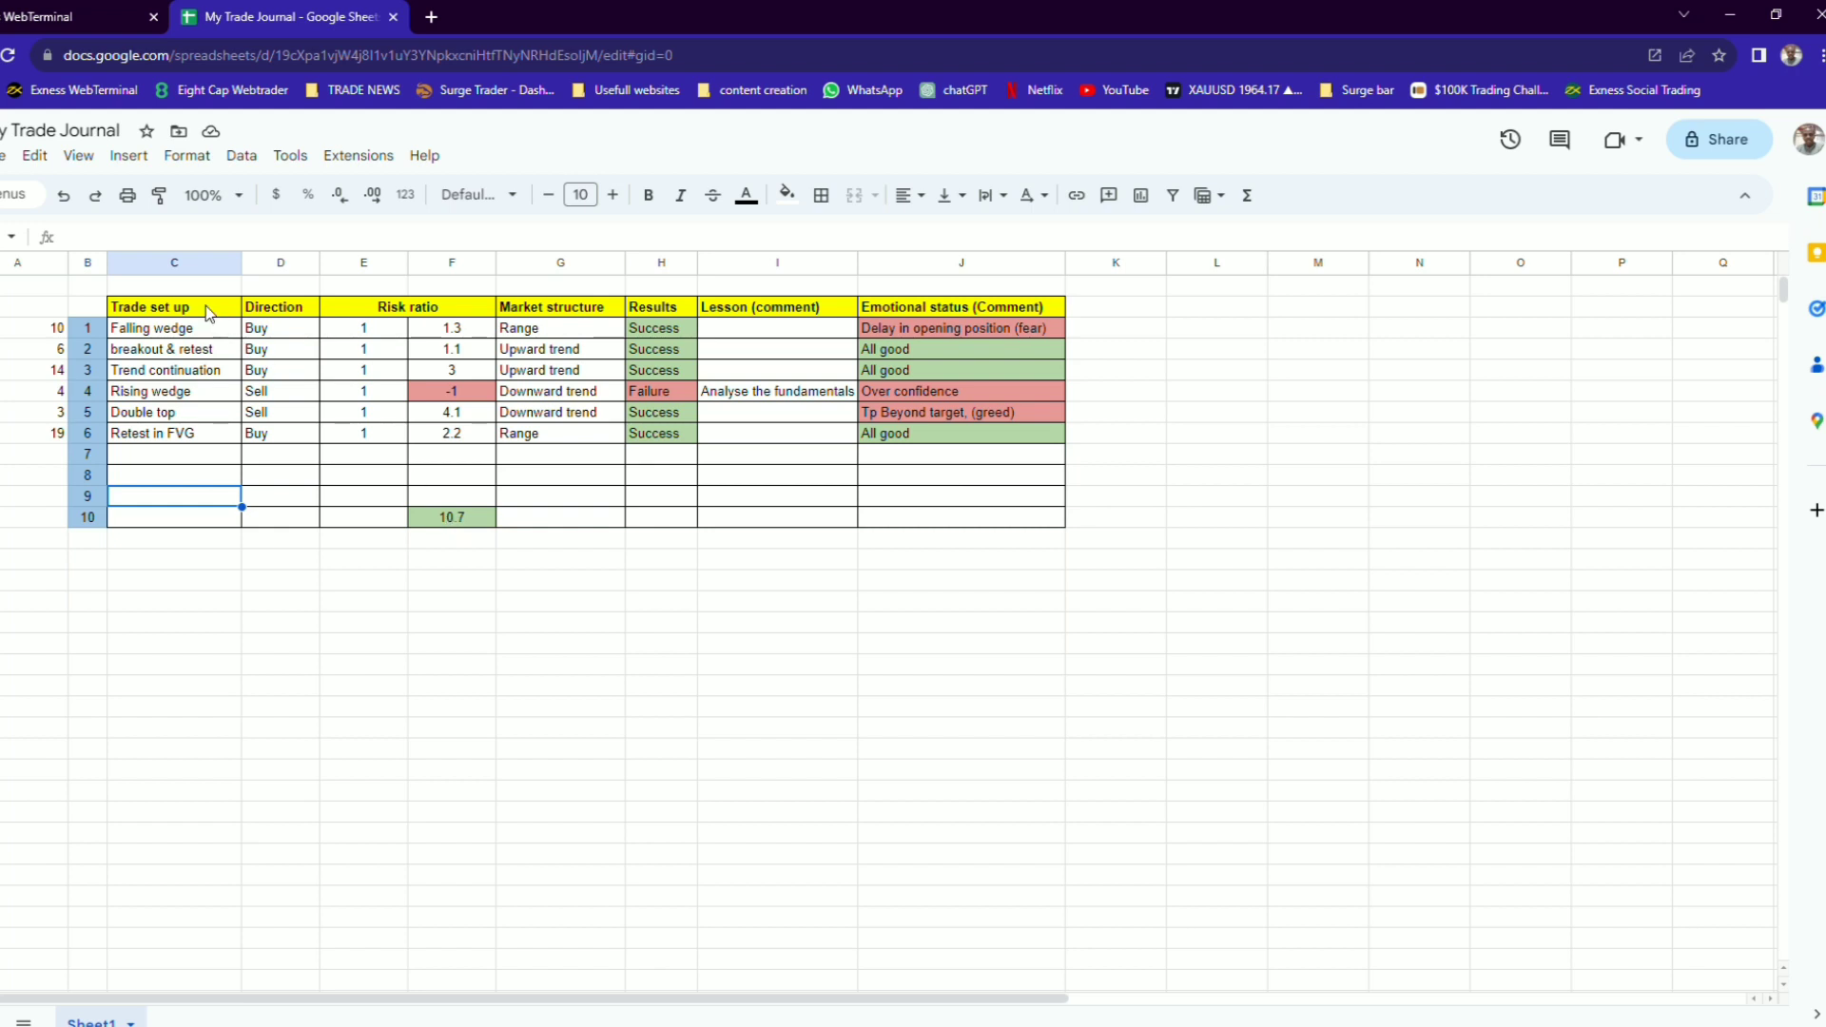
pyautogui.moveTo(207, 310); pyautogui.dragTo(954, 525)
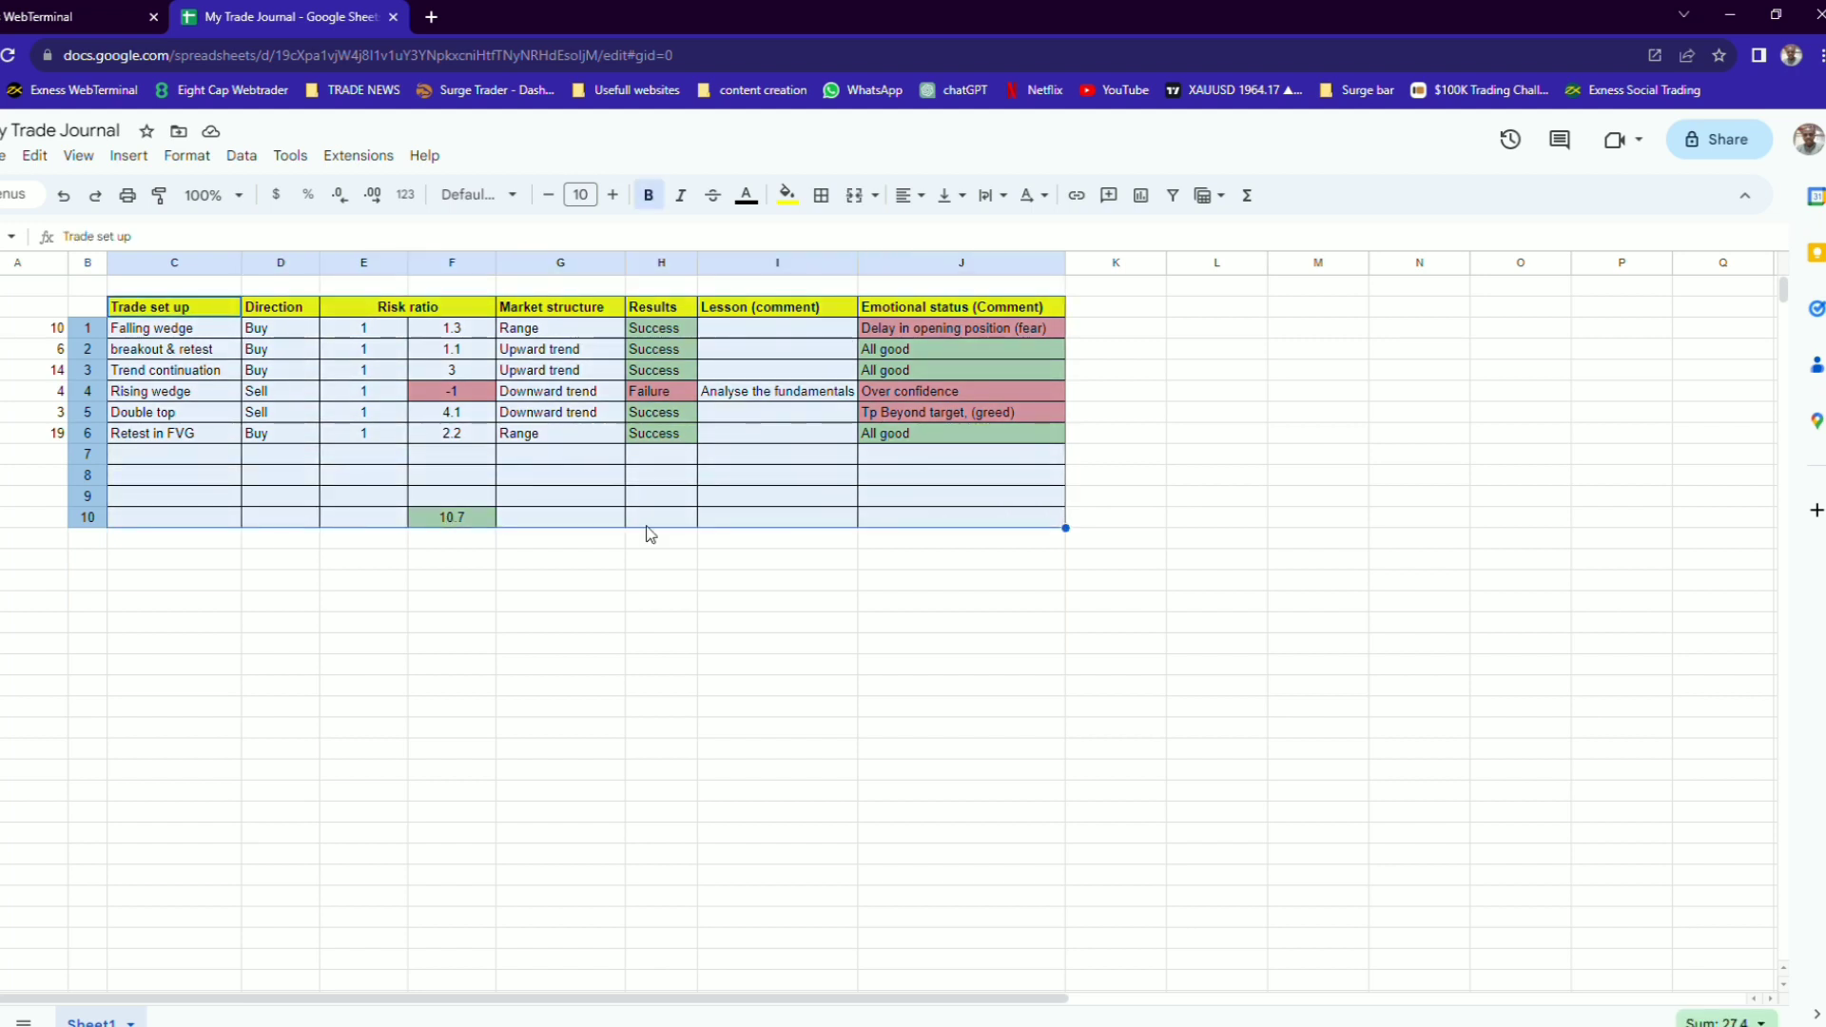